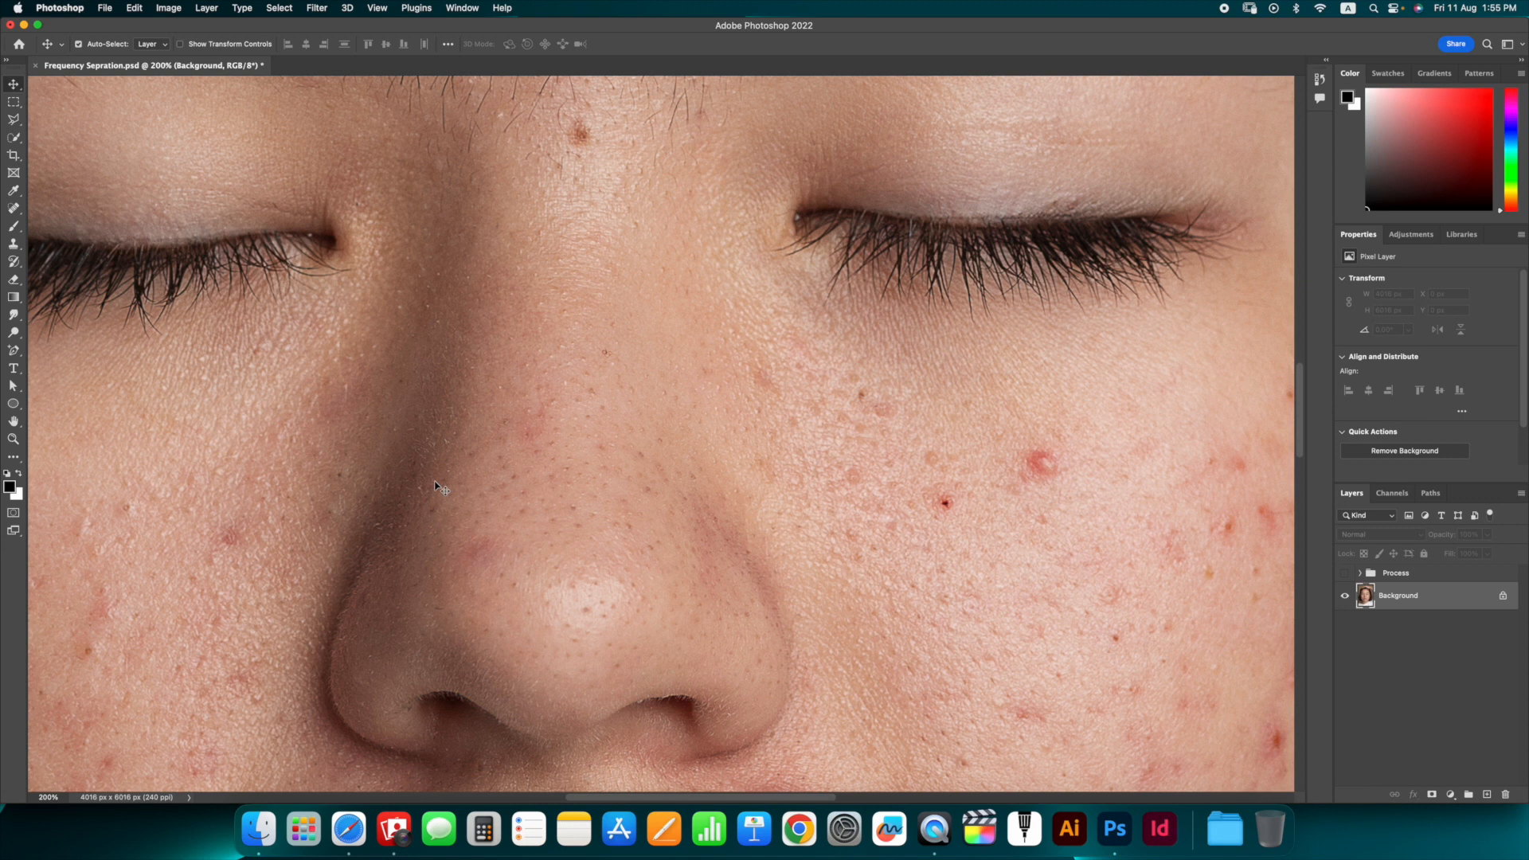
# - Add a new empty layer directly above the Background layer for the retouching
pyautogui.press('h')
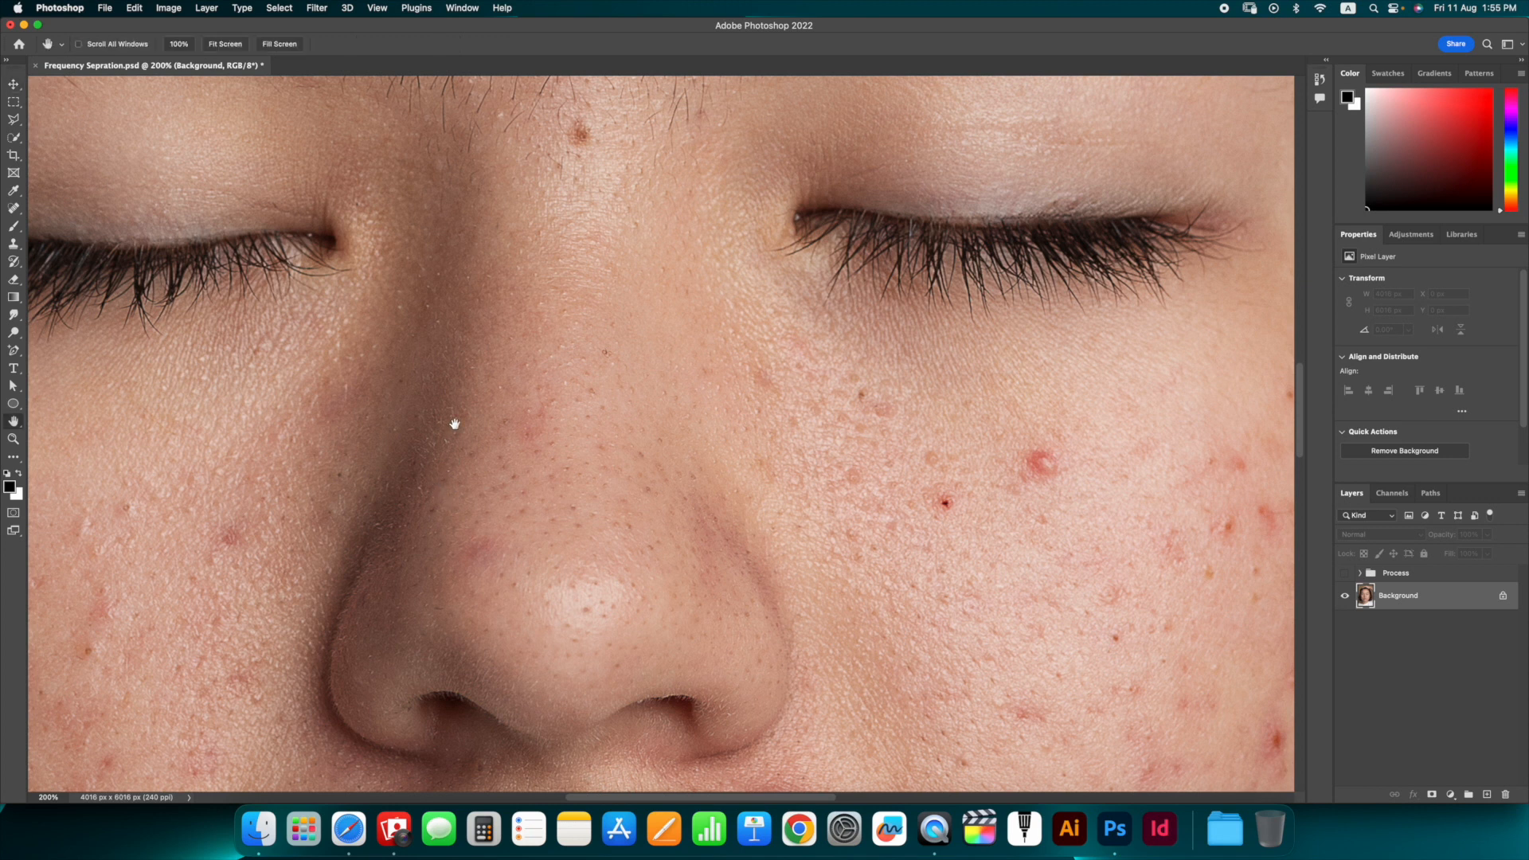
pyautogui.press('super+minus')
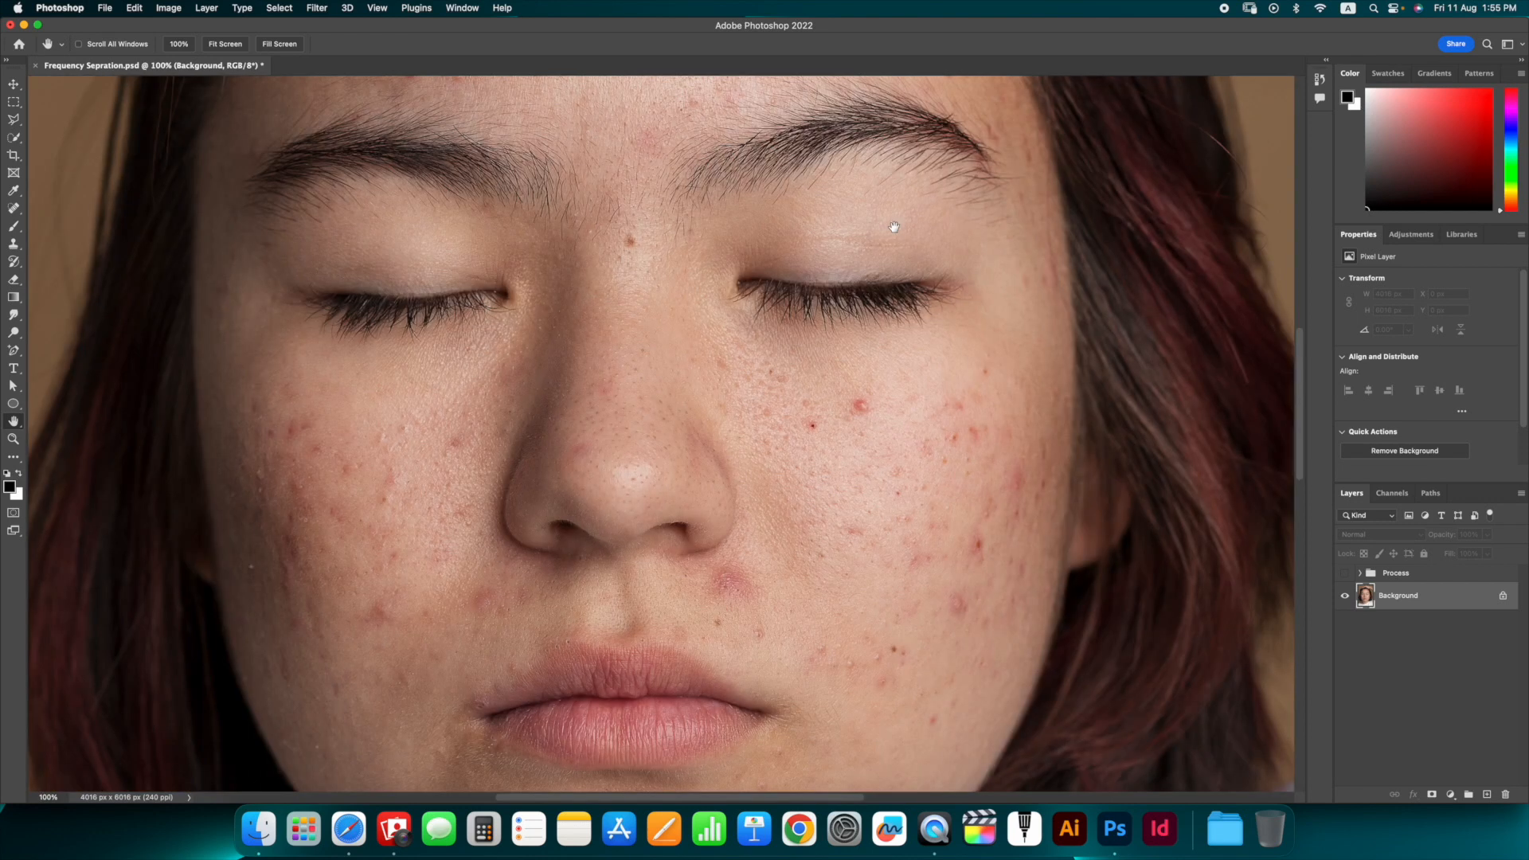
pyautogui.moveTo(540, 604); pyautogui.dragTo(514, 465)
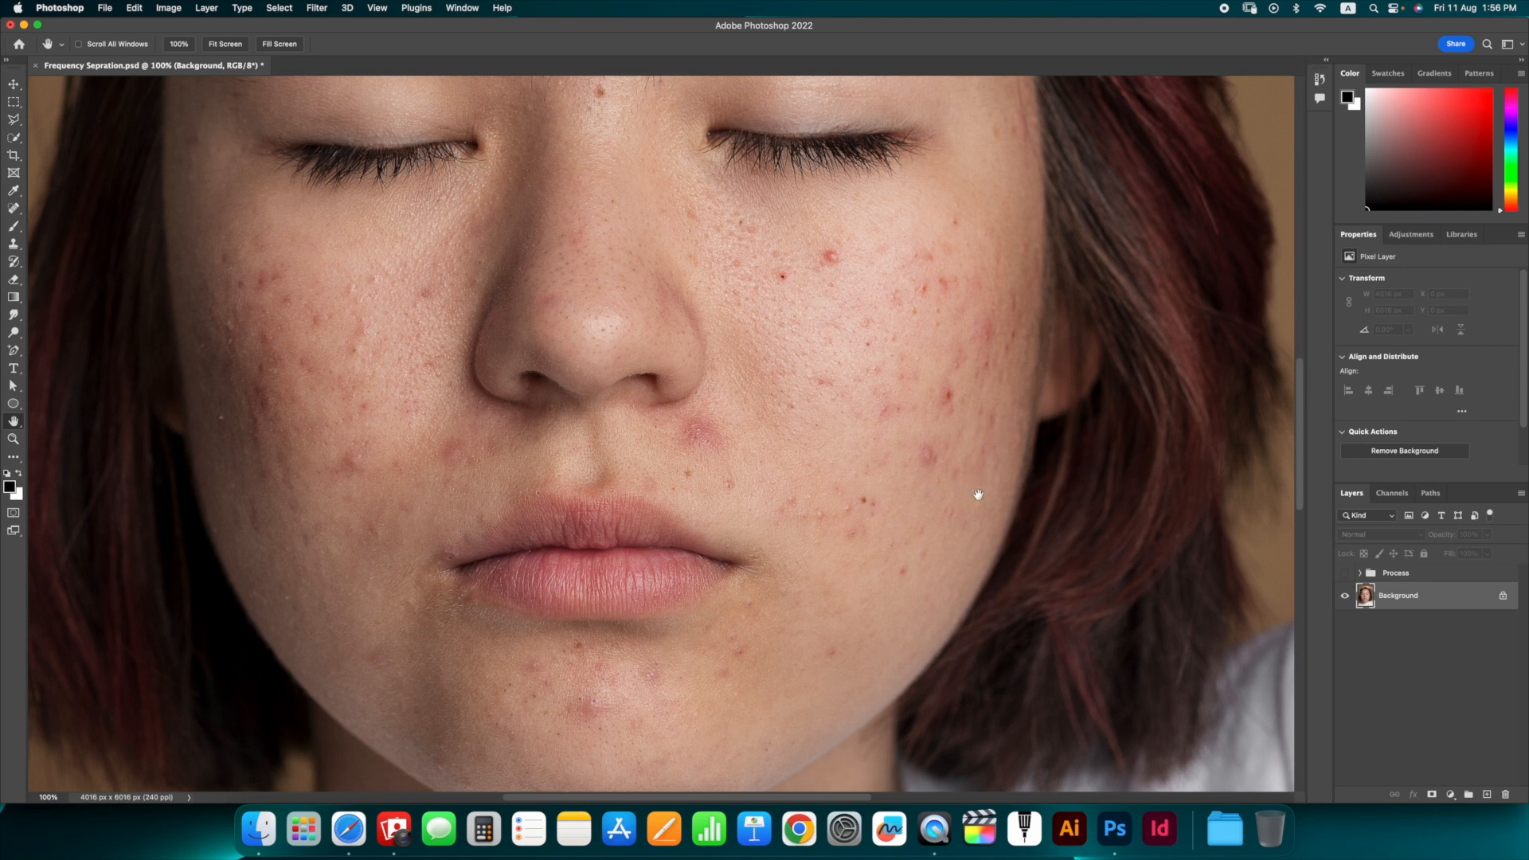
pyautogui.press('super+alt+shift+n')
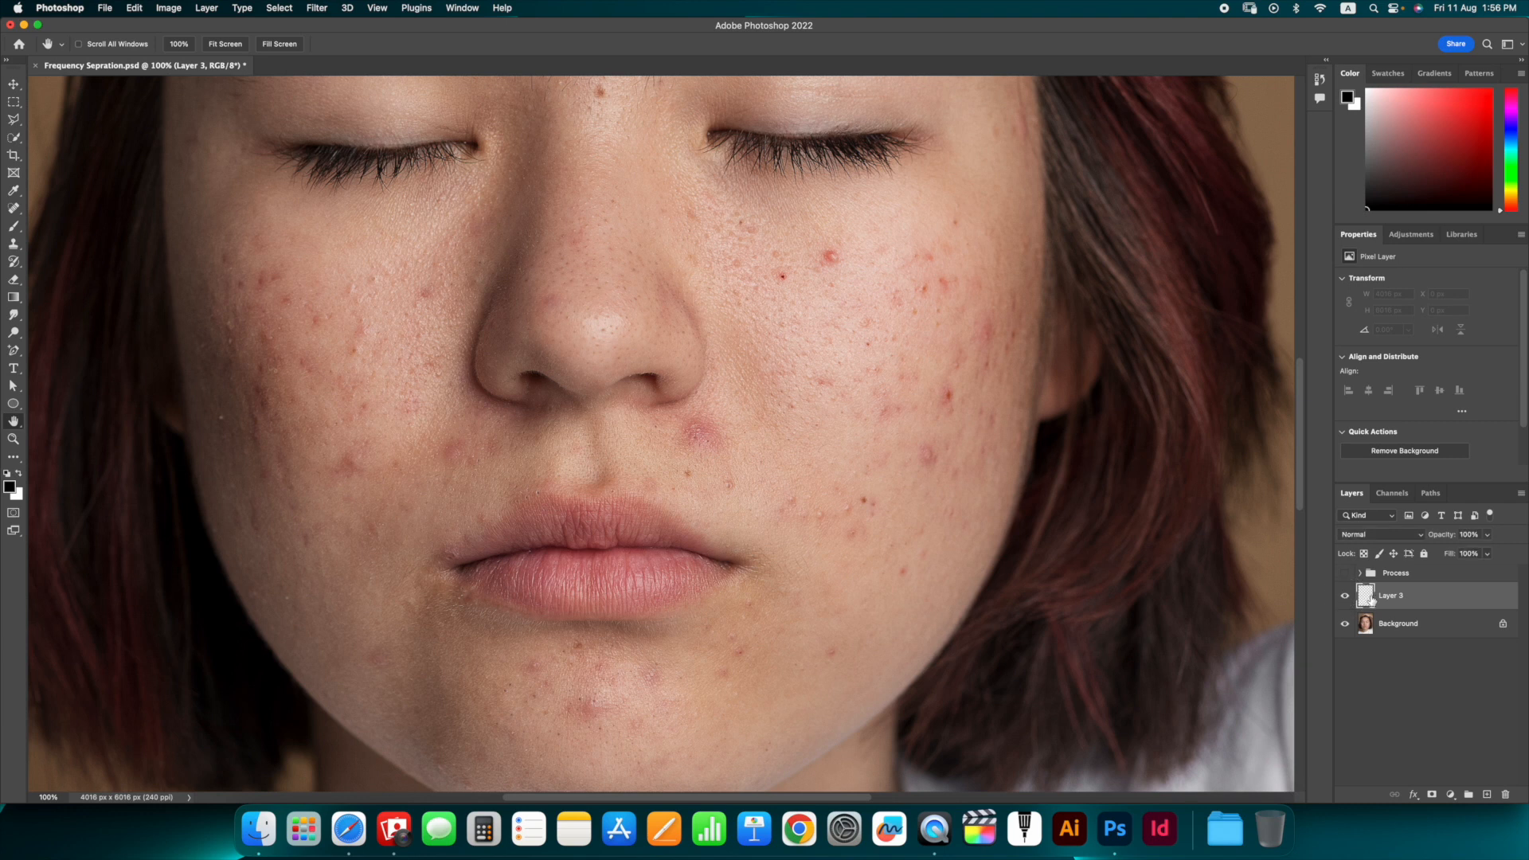
# - Switch from the Spot Healing Brush to the Healing Brush tool
pyautogui.moveTo(782, 399); pyautogui.dragTo(621, 538)
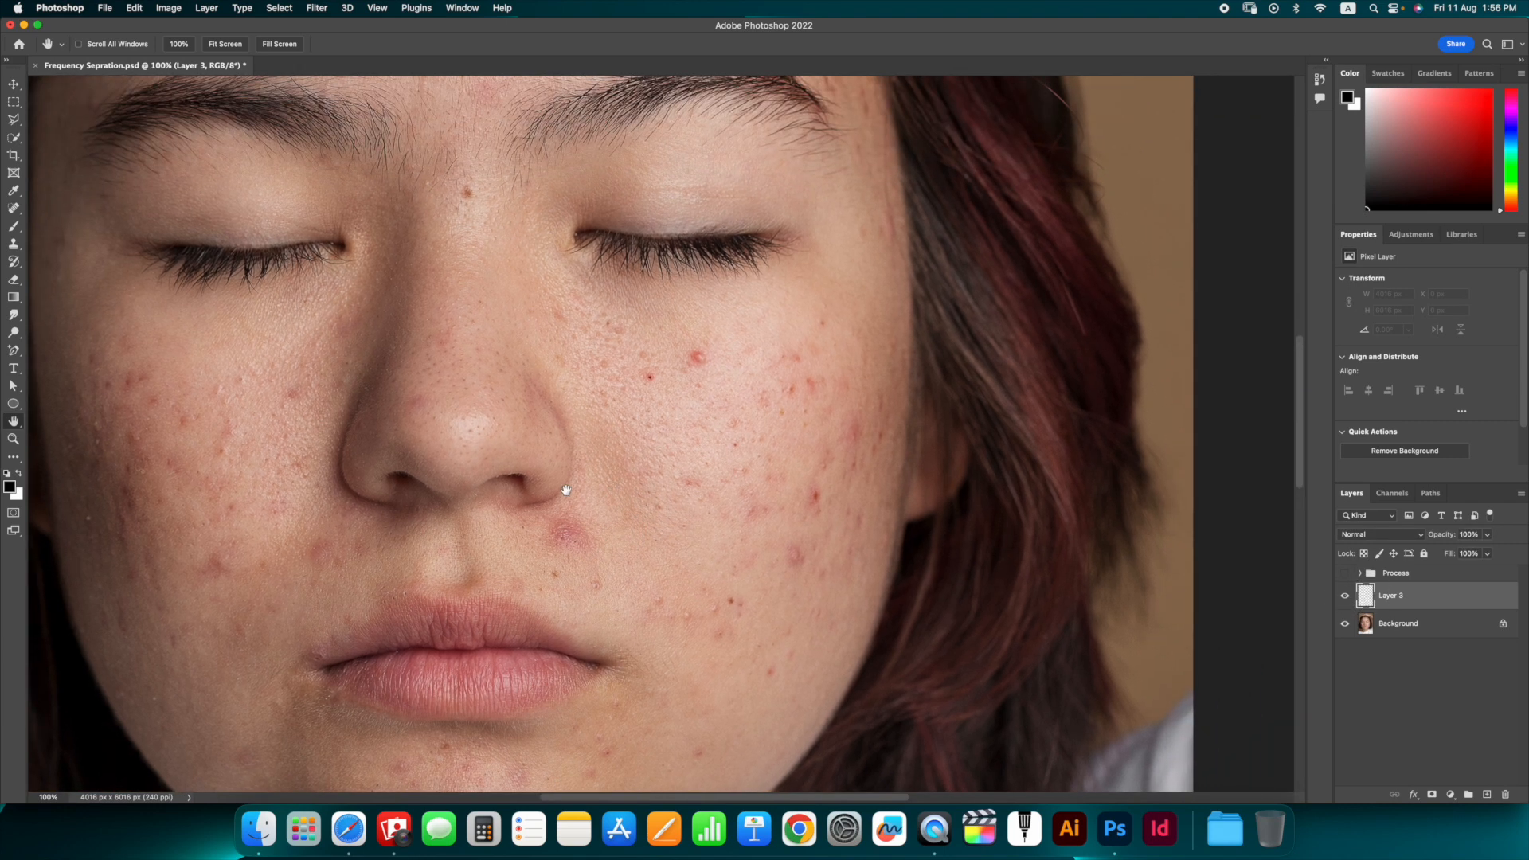
pyautogui.click(14, 210)
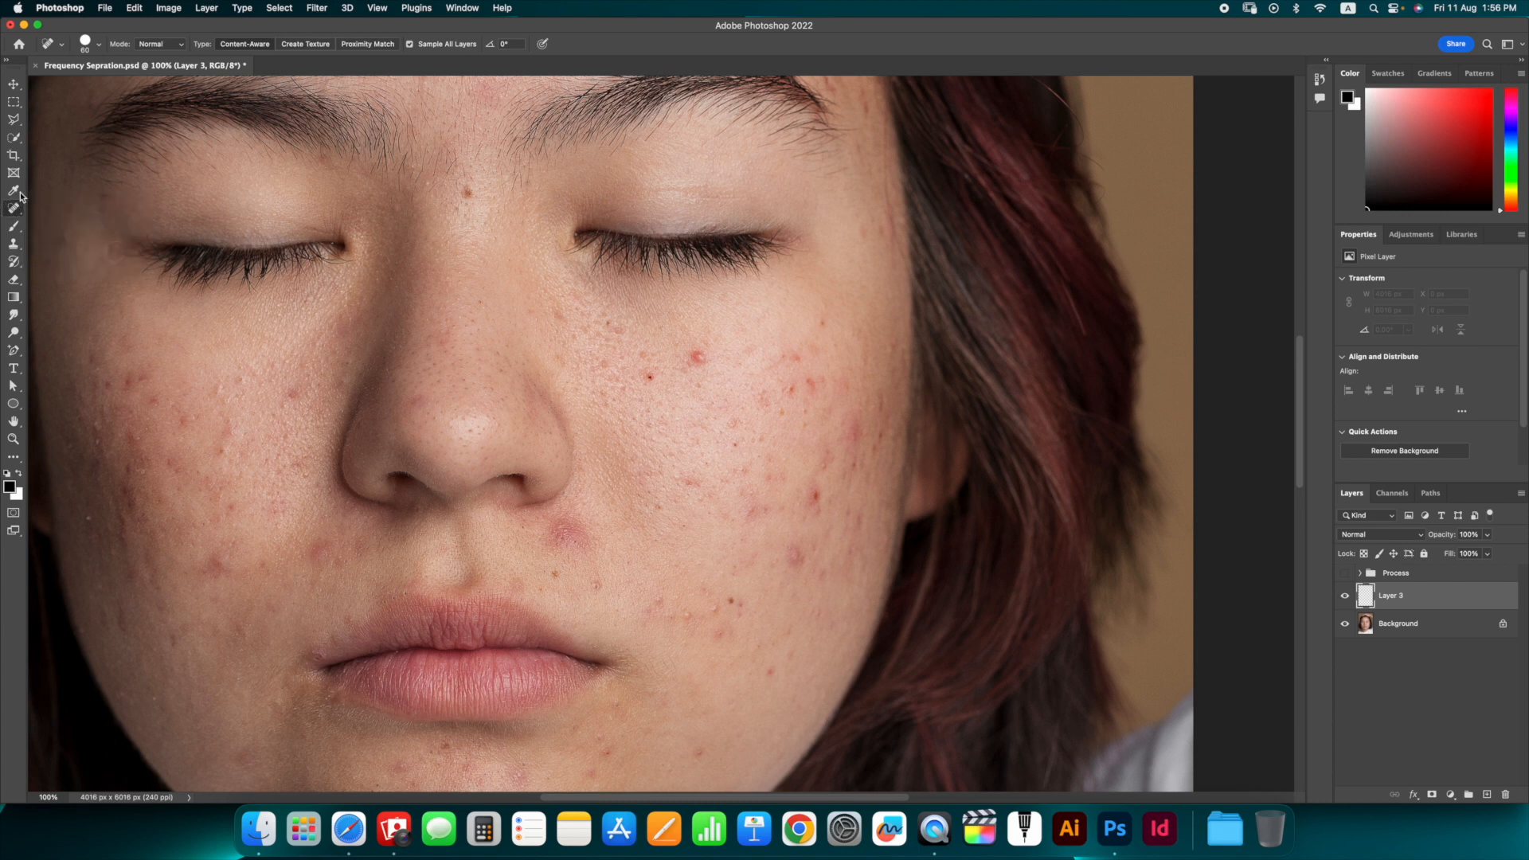
pyautogui.rightClick(14, 209)
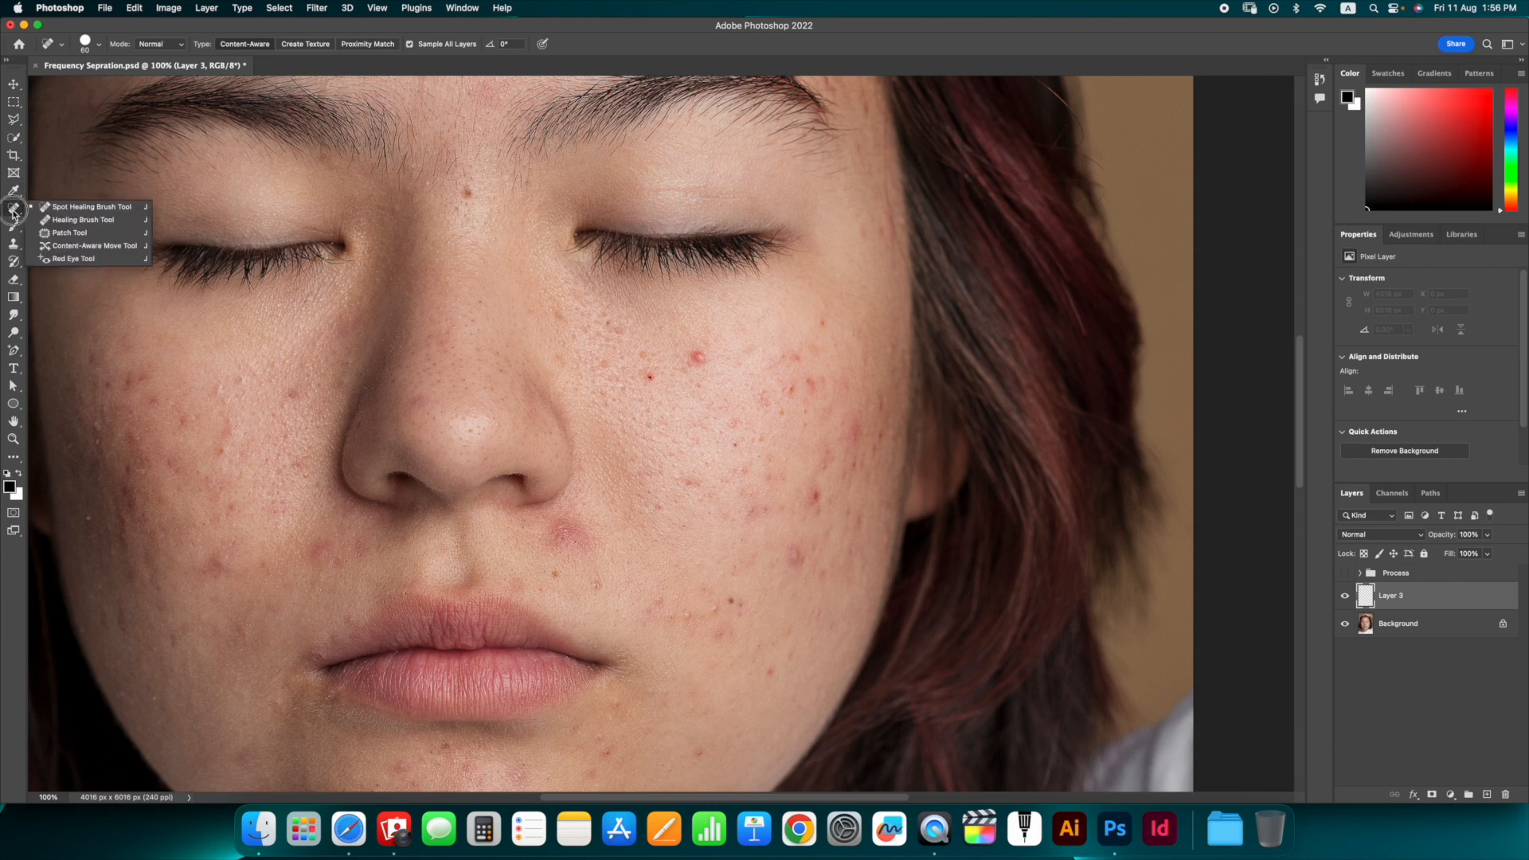
pyautogui.click(69, 208)
pyautogui.click(74, 222)
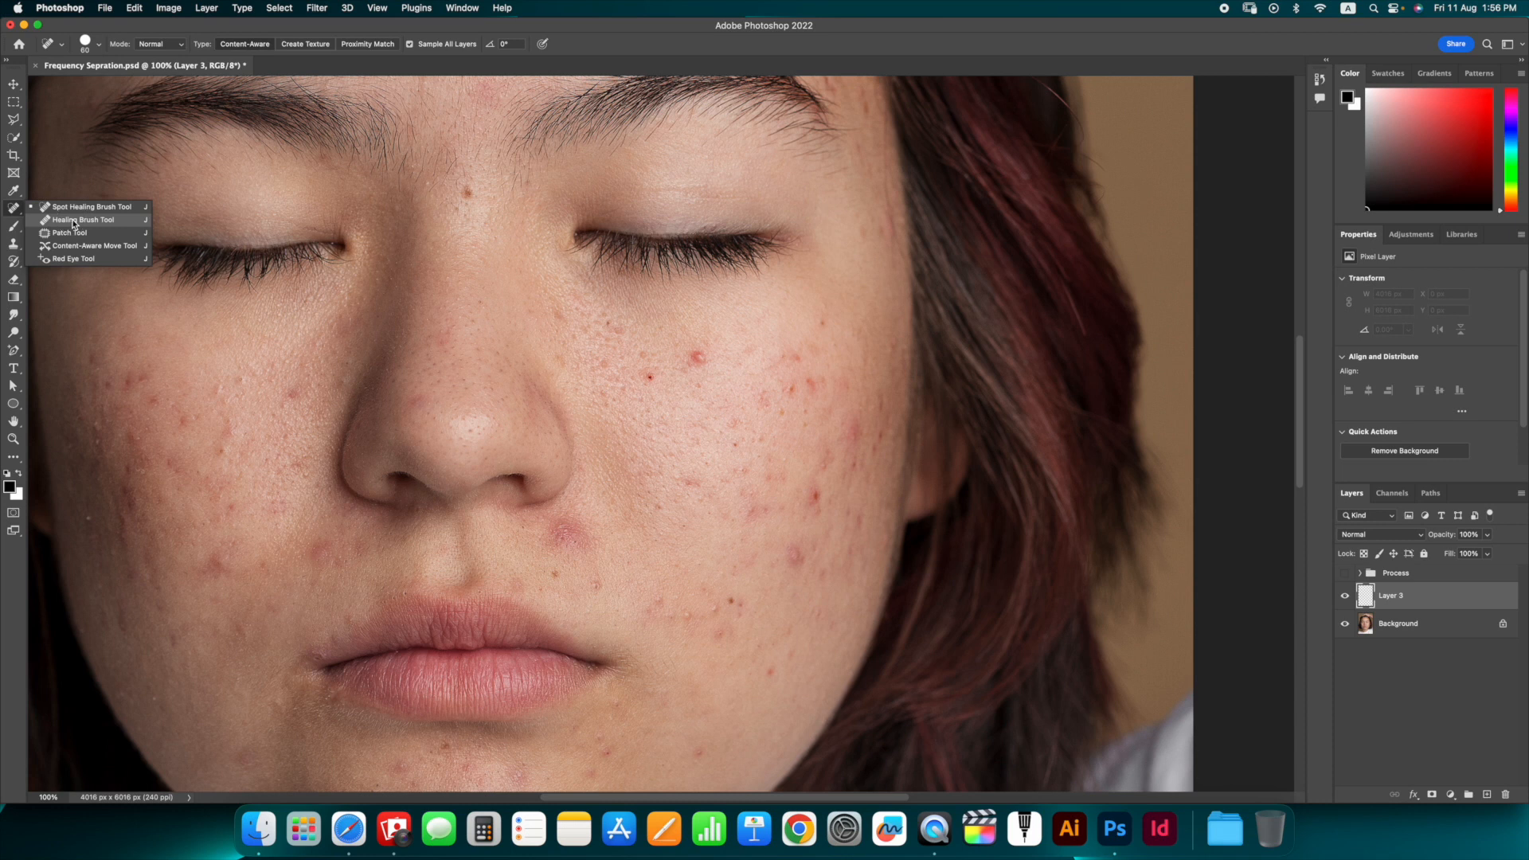
pyautogui.click(74, 223)
pyautogui.click(79, 223)
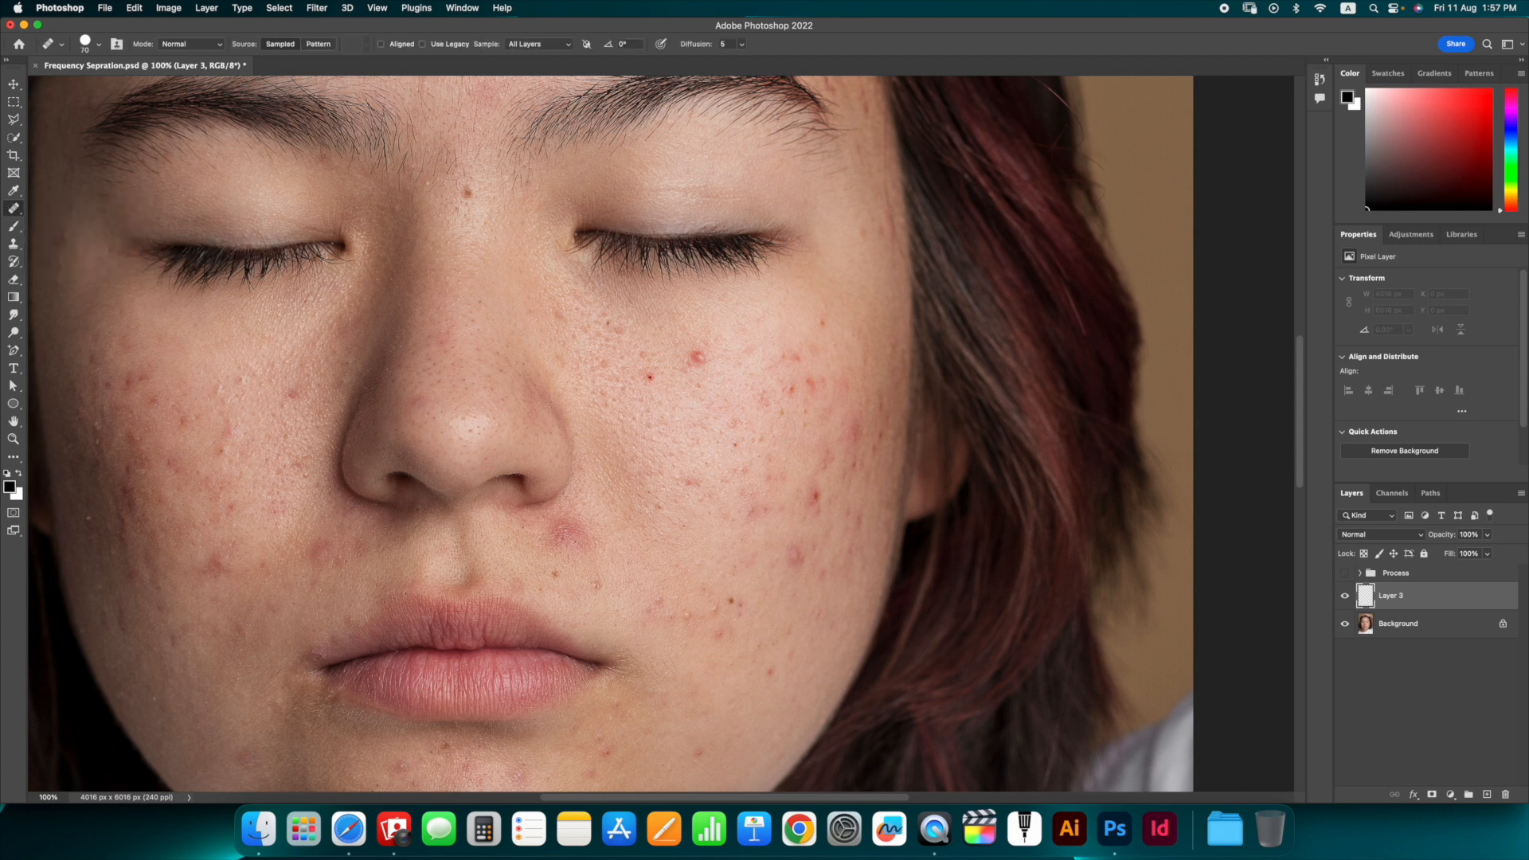
# - Set the healing brush's hardness to 0% and its size to 93 px
pyautogui.rightClick(766, 431)
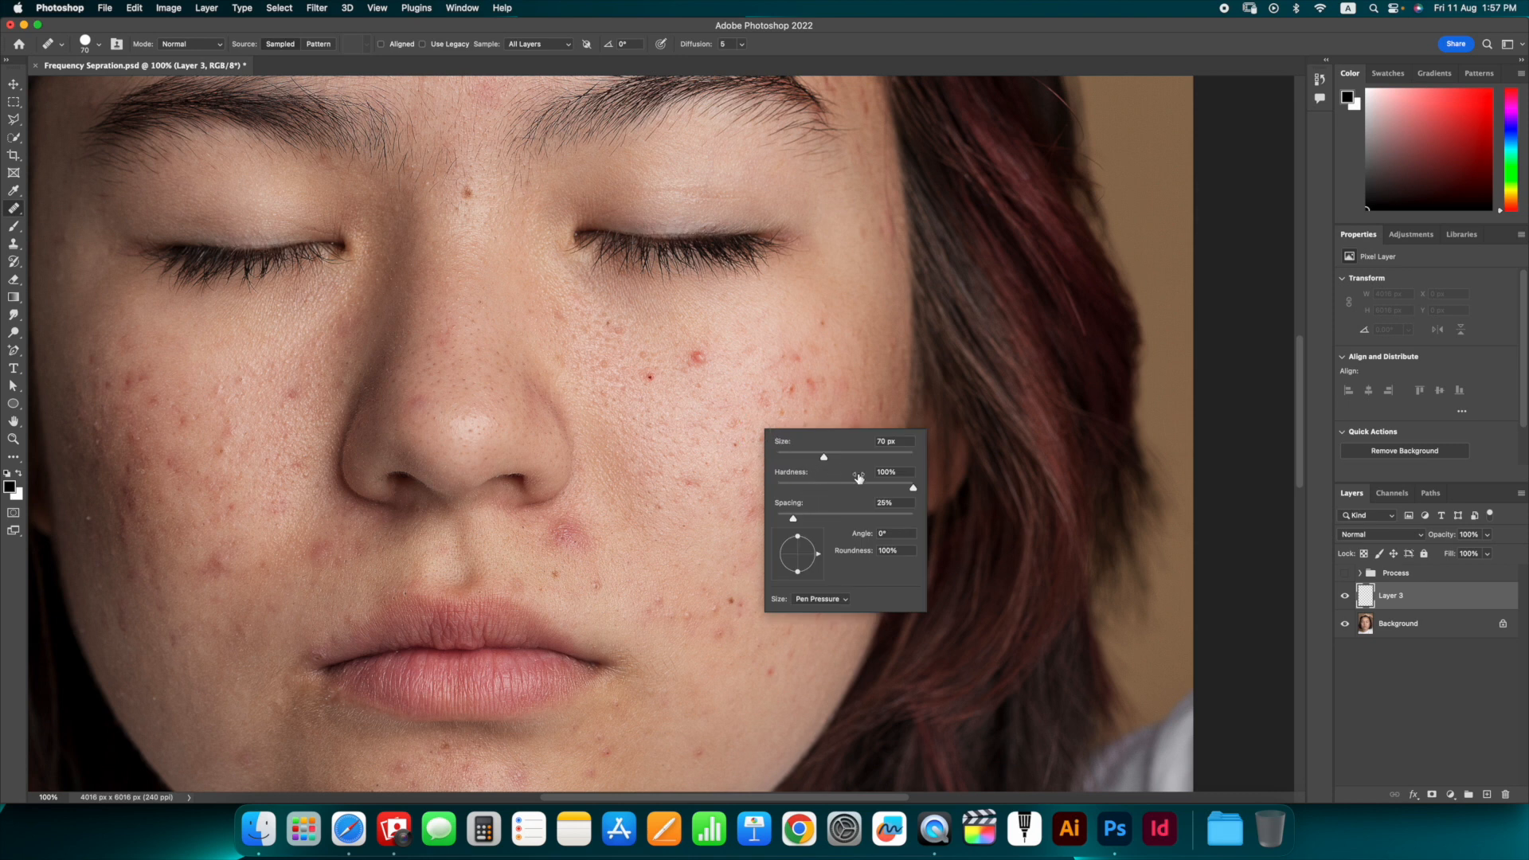
pyautogui.moveTo(912, 488); pyautogui.dragTo(771, 506)
pyautogui.press('Return')
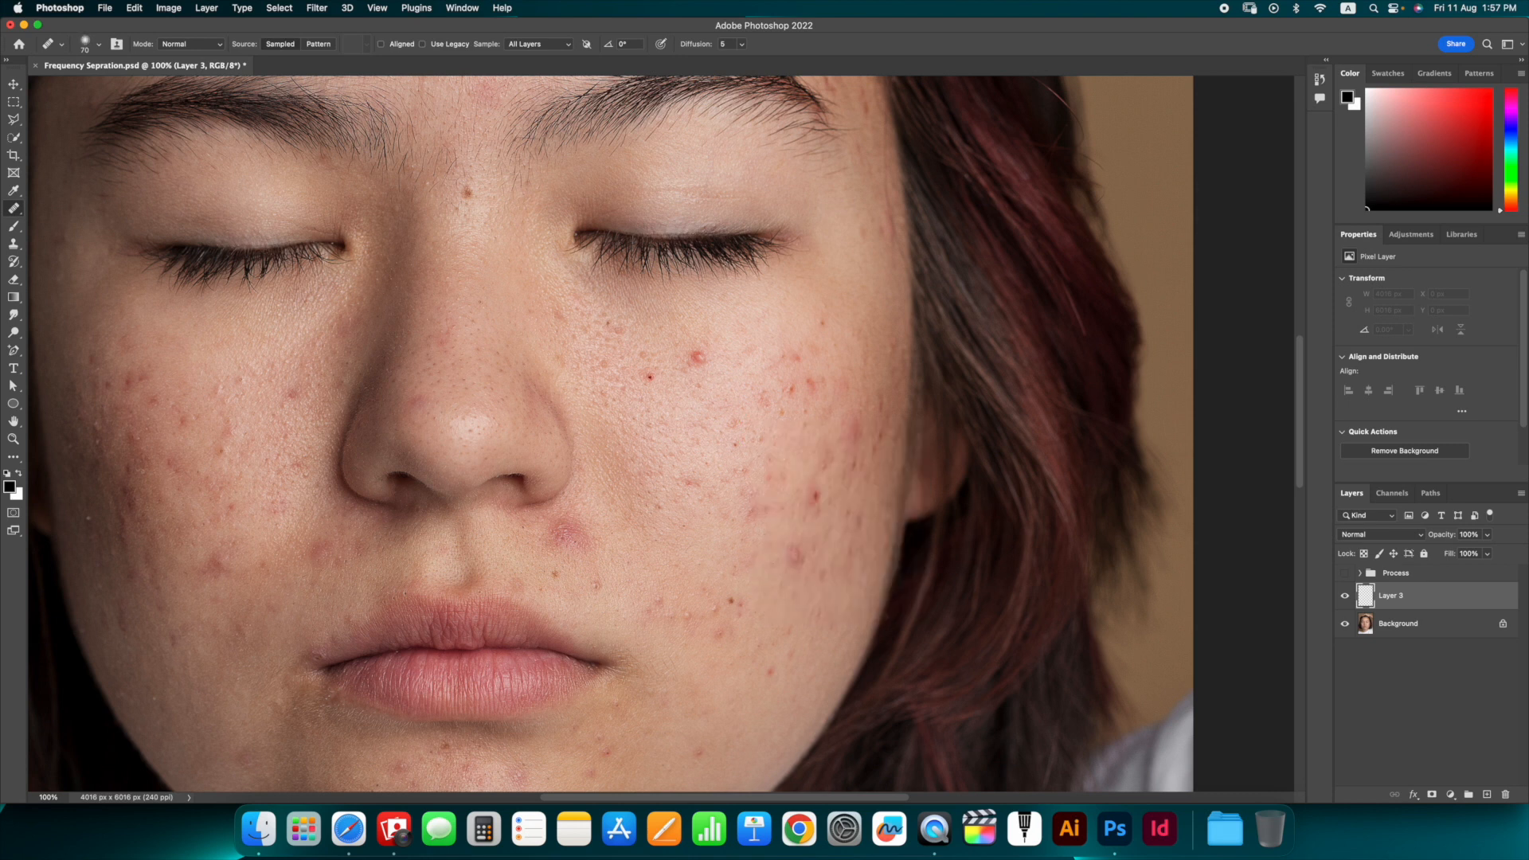
pyautogui.click(96, 47)
pyautogui.click(24, 113)
pyautogui.moveTo(71, 82); pyautogui.dragTo(90, 88)
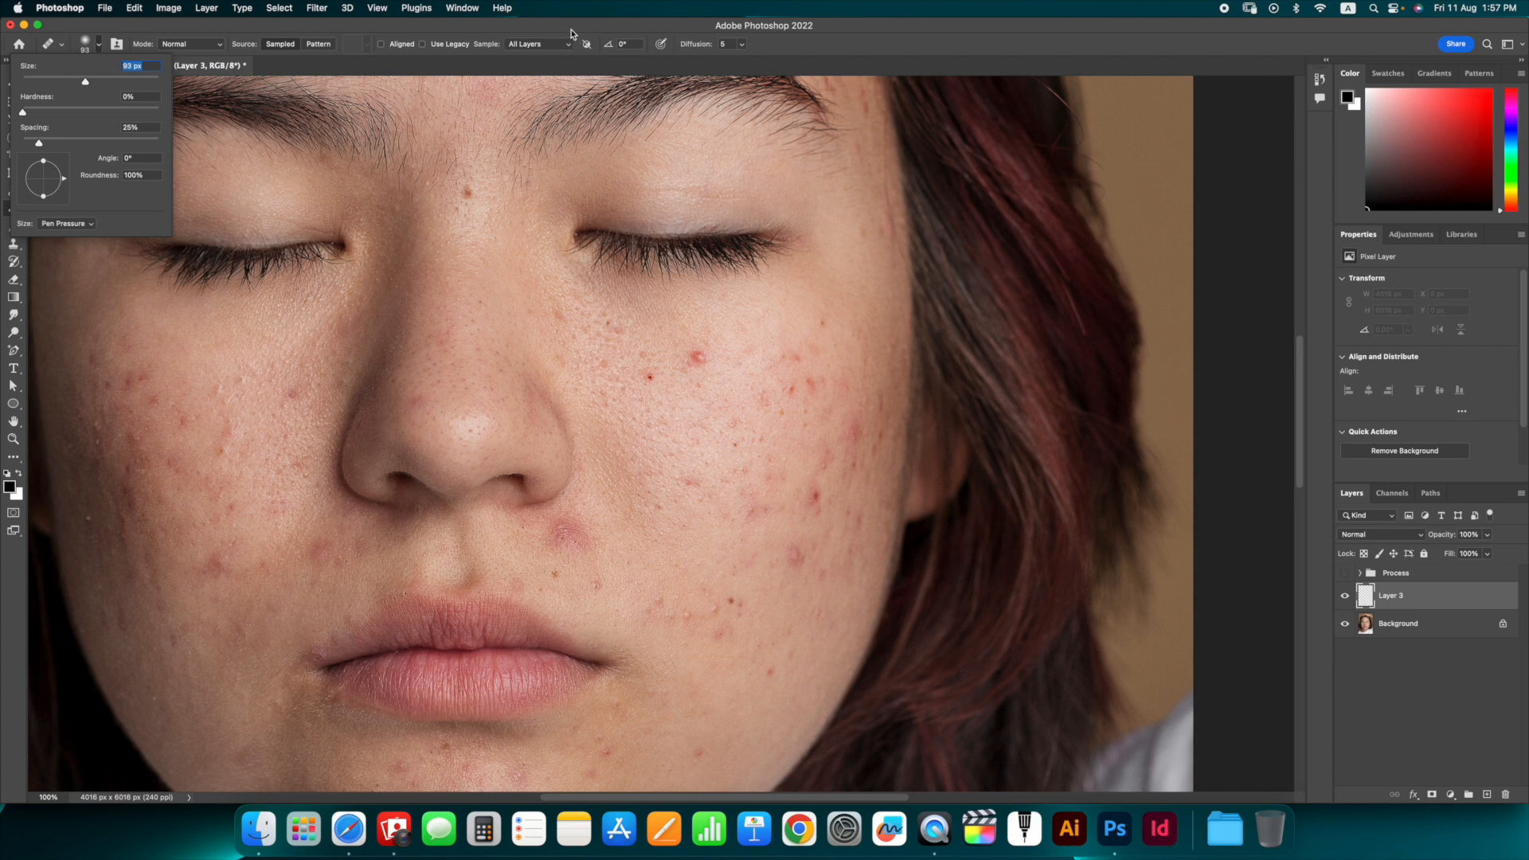
# - Set the Healing Brush to sample Current & Below and check the empty layer's visibility
pyautogui.click(571, 30)
pyautogui.click(541, 49)
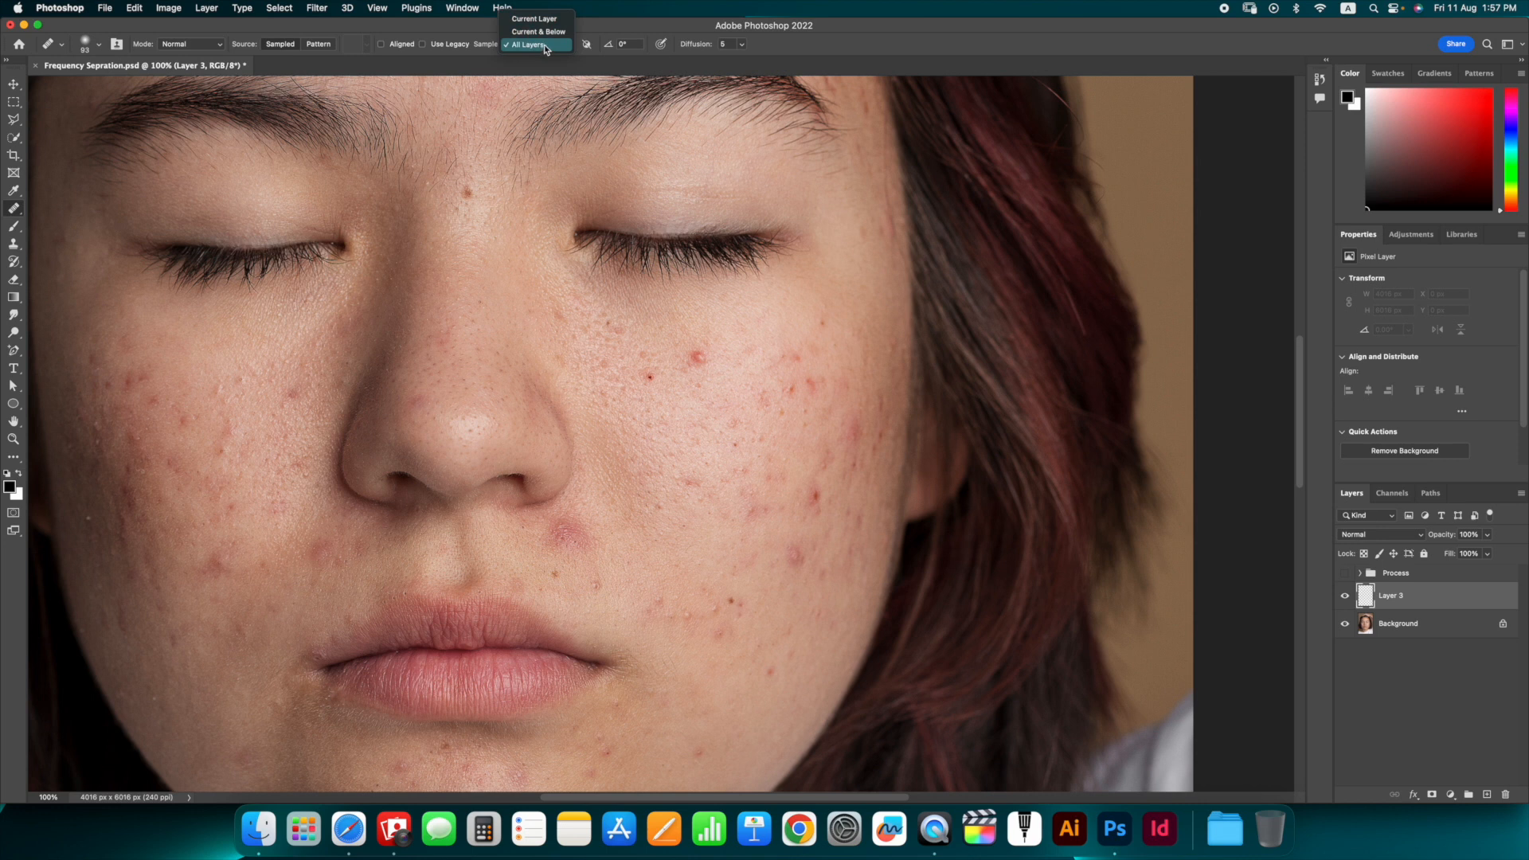
pyautogui.click(539, 32)
pyautogui.click(1346, 599)
pyautogui.click(1345, 597)
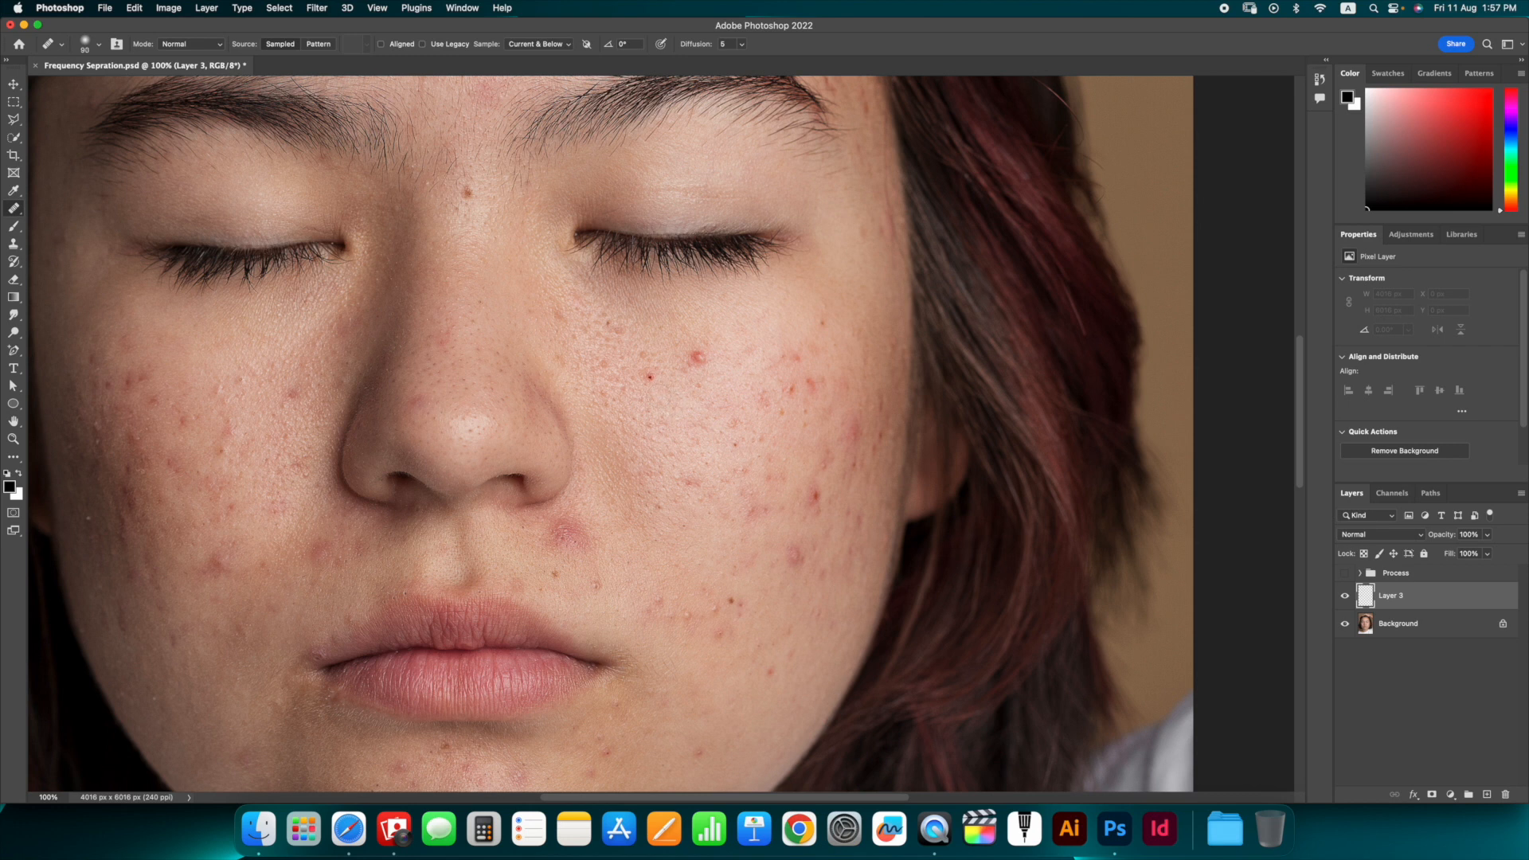
# - Heal the two prominent red spots below the eye on the right-hand cheek with a slightly smaller brush
pyautogui.press('[')
pyautogui.click(651, 377)
pyautogui.click(698, 358)
pyautogui.click(650, 376)
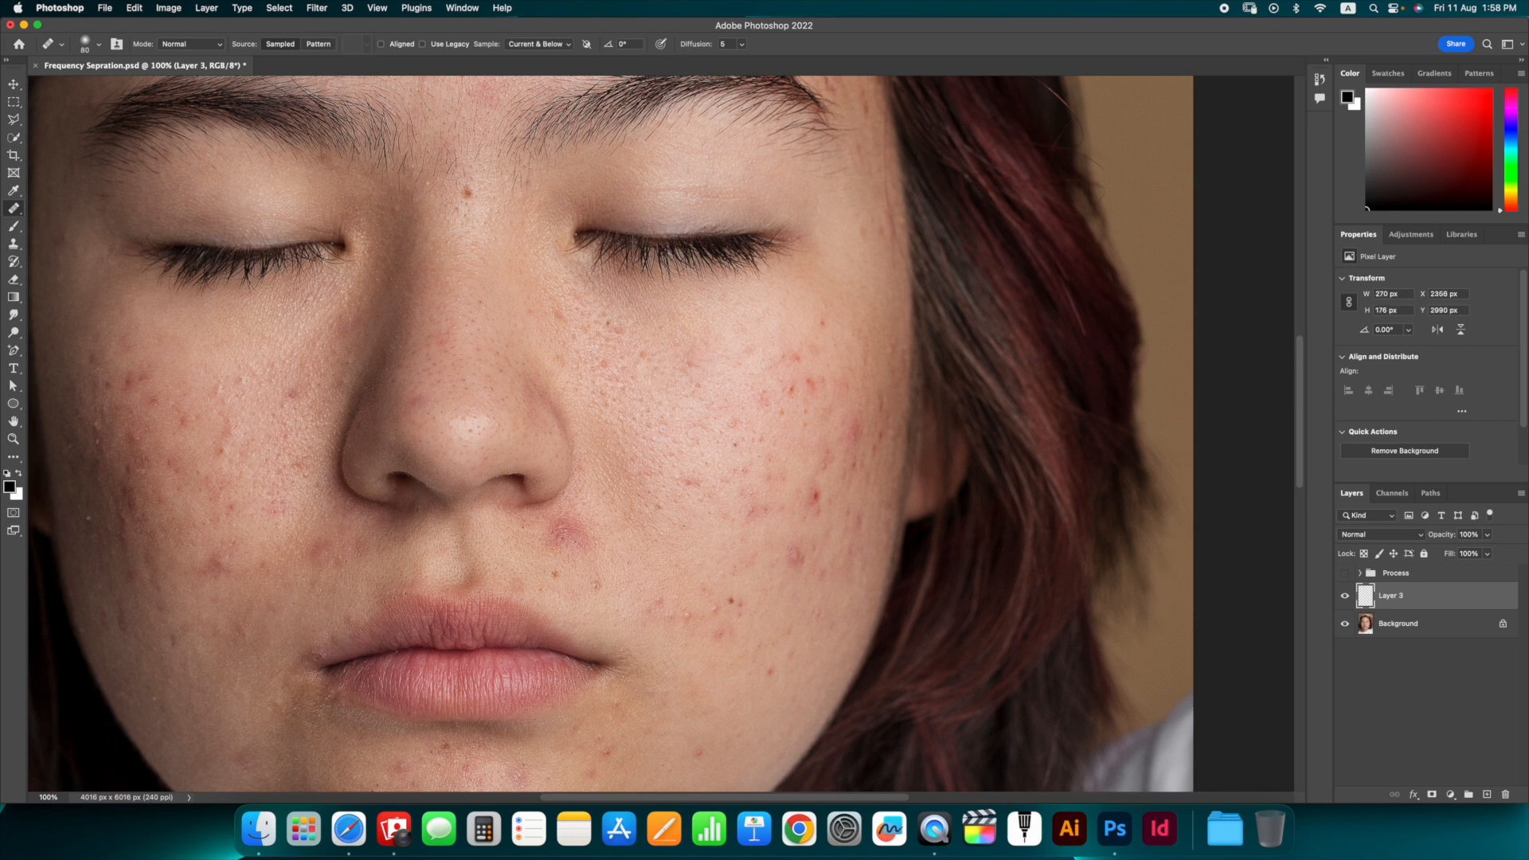
# - Heal the spots on the lower right-hand cheek, along the jaw and beside the nostril
pyautogui.click(814, 495)
pyautogui.click(795, 556)
pyautogui.moveTo(738, 609); pyautogui.dragTo(731, 597)
pyautogui.click(564, 535)
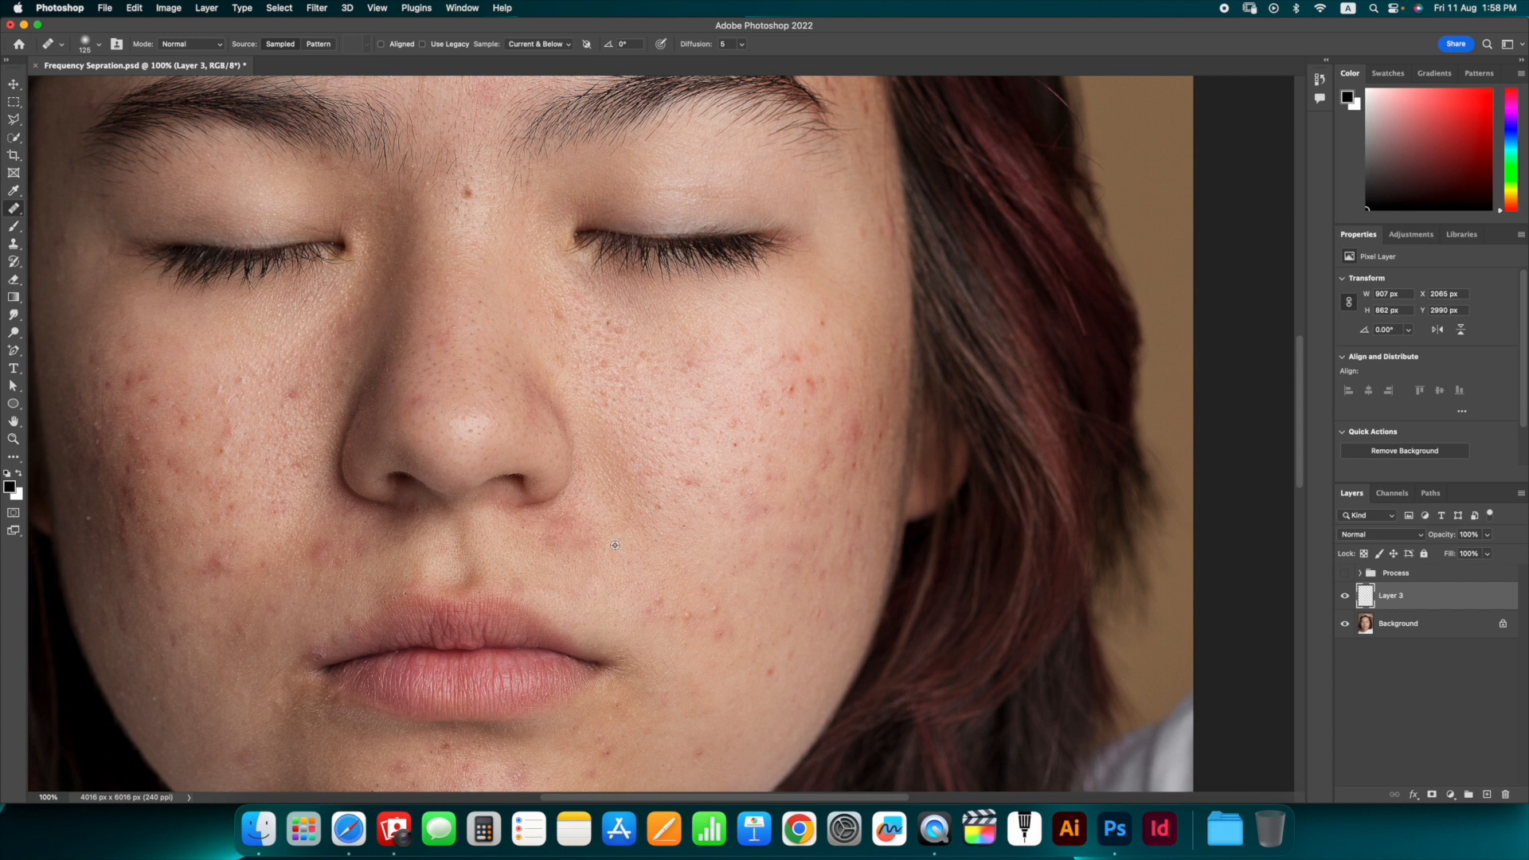
pyautogui.keyDown('alt'); pyautogui.click(760, 692); pyautogui.keyUp('alt')
pyautogui.click(771, 673)
# - Heal the red blemishes on the outer and middle right-hand cheek, sampling clean skin nearby
pyautogui.keyDown('alt'); pyautogui.click(817, 355); pyautogui.keyUp('alt')
pyautogui.click(796, 358)
pyautogui.keyDown('alt'); pyautogui.click(820, 359); pyautogui.keyUp('alt')
pyautogui.click(810, 385)
pyautogui.click(790, 389)
pyautogui.keyDown('alt'); pyautogui.click(814, 394); pyautogui.keyUp('alt')
pyautogui.click(824, 323)
pyautogui.click(735, 445)
pyautogui.click(689, 483)
# - Heal the marks beside the nose, the mole between the brows and the spot on the left-hand cheek
pyautogui.keyDown('alt'); pyautogui.click(614, 335); pyautogui.keyUp('alt')
pyautogui.click(610, 326)
pyautogui.keyDown('alt'); pyautogui.click(465, 222); pyautogui.keyUp('alt')
pyautogui.click(464, 195)
pyautogui.click(290, 399)
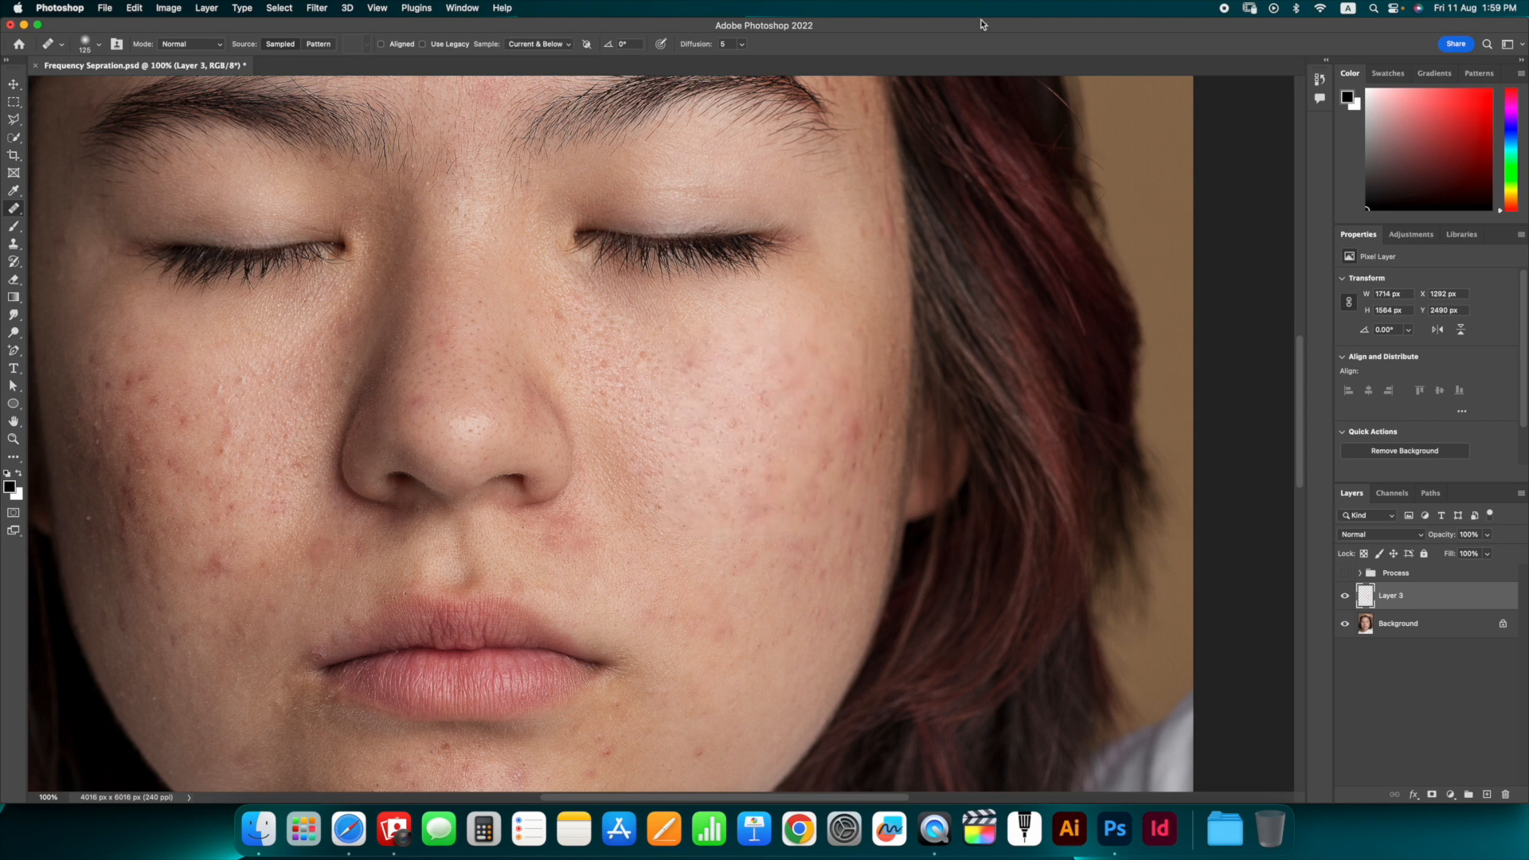
# - Heal the blemishes across the left-hand cheek and temple, sampling nearby skin and adjusting the brush size as needed
pyautogui.moveTo(560, 439); pyautogui.dragTo(790, 456)
pyautogui.press('[')
pyautogui.keyDown('alt'); pyautogui.click(344, 377); pyautogui.keyUp('alt')
pyautogui.click(359, 398)
pyautogui.click(328, 367)
pyautogui.keyDown('alt'); pyautogui.click(459, 452); pyautogui.keyUp('alt')
pyautogui.click(352, 404)
pyautogui.click(372, 396)
pyautogui.keyDown('alt'); pyautogui.click(420, 466); pyautogui.keyUp('alt')
pyautogui.click(403, 483)
pyautogui.click(443, 584)
pyautogui.keyDown('alt'); pyautogui.click(316, 487); pyautogui.keyUp('alt')
pyautogui.press(']')
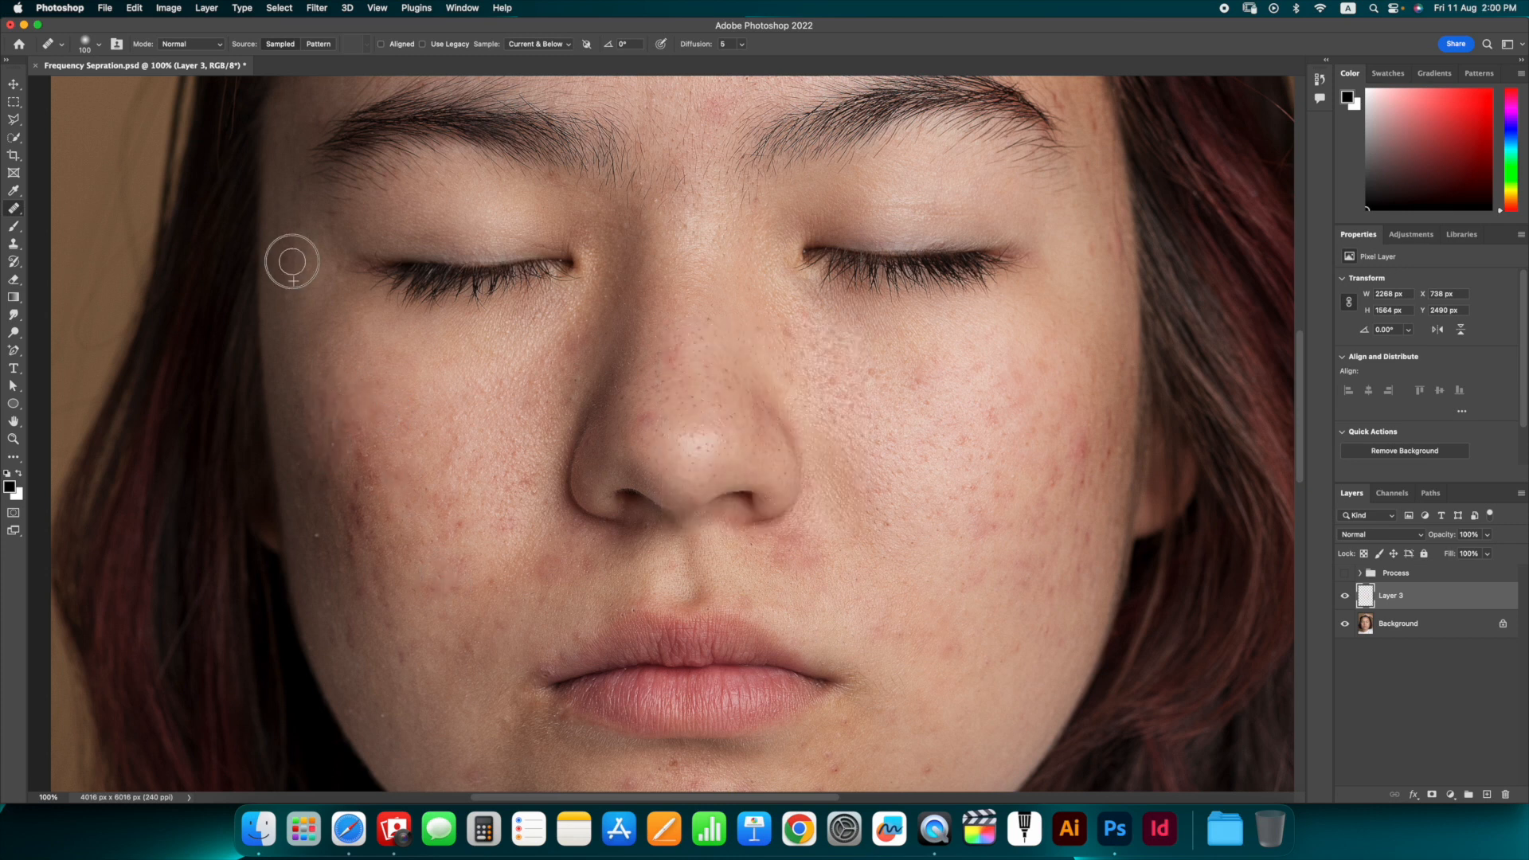
pyautogui.click(294, 262)
# - Heal the red blemishes on the chin below the lips, sampling clean skin nearby
pyautogui.moveTo(477, 510); pyautogui.dragTo(447, 298)
pyautogui.click(718, 579)
pyautogui.keyDown('alt'); pyautogui.click(649, 661); pyautogui.keyUp('alt')
pyautogui.click(652, 611)
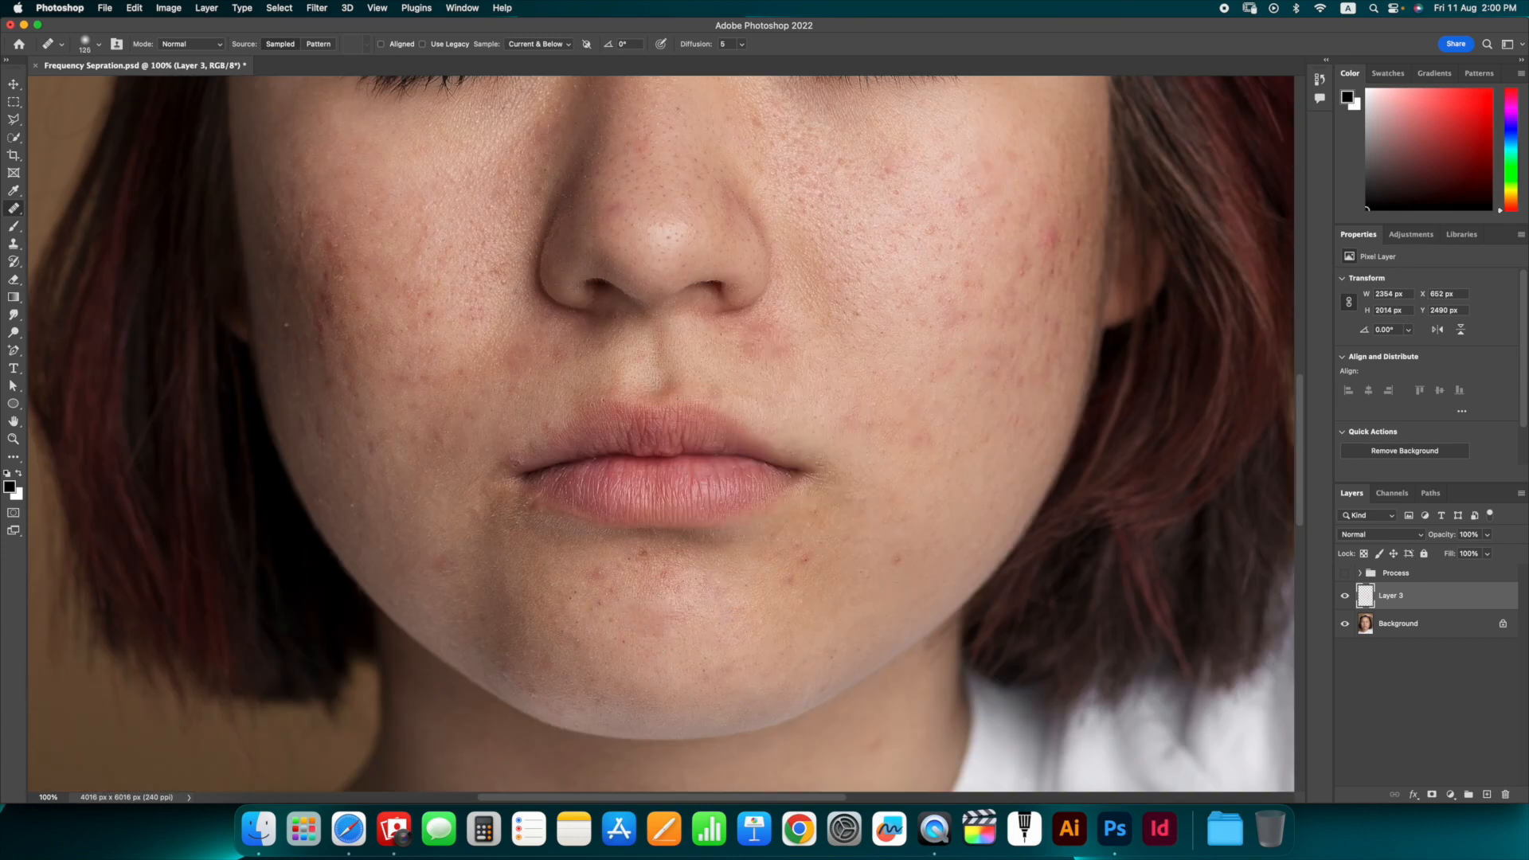
# - Heal the blemishes on the forehead, including the dark red spots above the left-hand eyebrow
pyautogui.moveTo(709, 120); pyautogui.dragTo(775, 584)
pyautogui.keyDown('alt'); pyautogui.click(985, 395); pyautogui.keyUp('alt')
pyautogui.click(966, 379)
pyautogui.keyDown('alt'); pyautogui.click(1008, 451); pyautogui.keyUp('alt')
pyautogui.click(1003, 419)
pyautogui.keyDown('alt'); pyautogui.click(1057, 487); pyautogui.keyUp('alt')
pyautogui.click(1088, 507)
pyautogui.click(935, 420)
pyautogui.click(916, 446)
pyautogui.keyDown('alt'); pyautogui.click(791, 497); pyautogui.keyUp('alt')
pyautogui.click(832, 430)
pyautogui.click(884, 363)
pyautogui.click(964, 331)
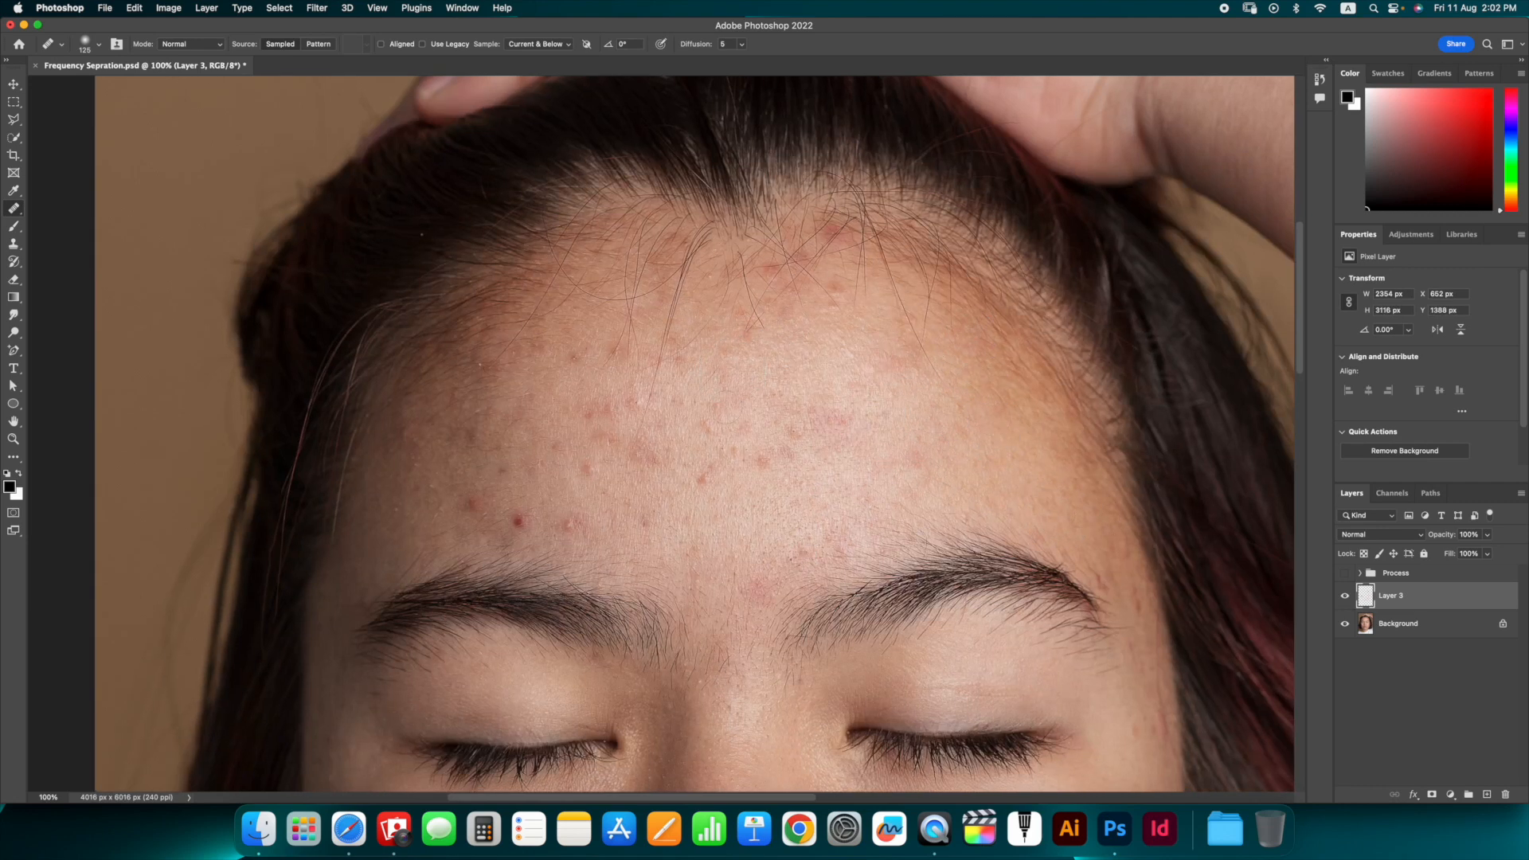
pyautogui.click(518, 522)
pyautogui.click(475, 504)
# - Heal the remaining marks on the chin and above the upper lip, undoing the stroke at the mouth corner
pyautogui.scroll(-4, 468, 246)
pyautogui.scroll(-7, 549, 693)
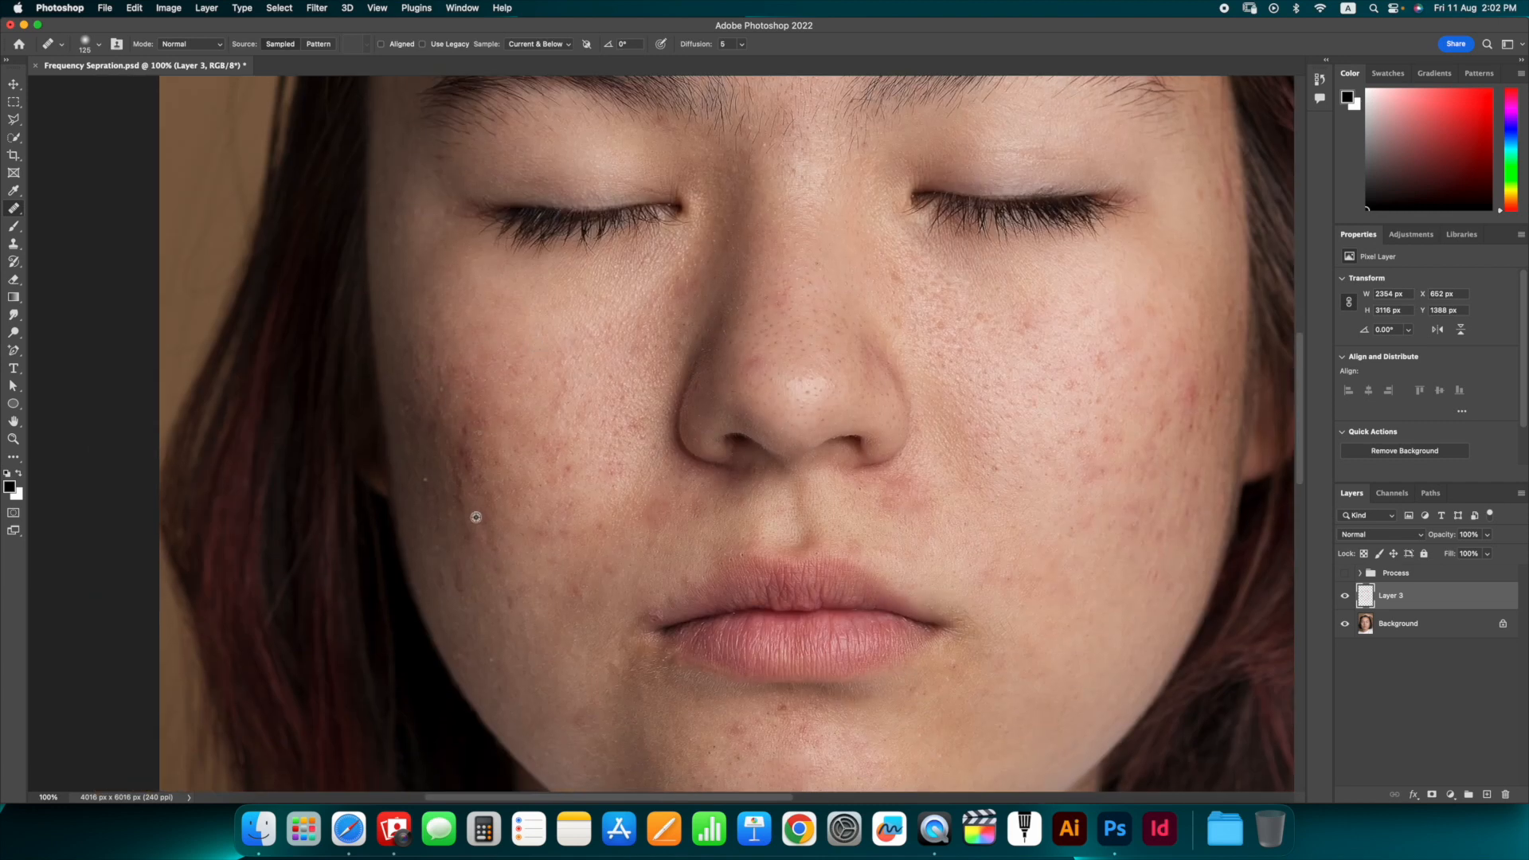
pyautogui.scroll(-3, 457, 587)
pyautogui.hscroll(3, 458, 587)
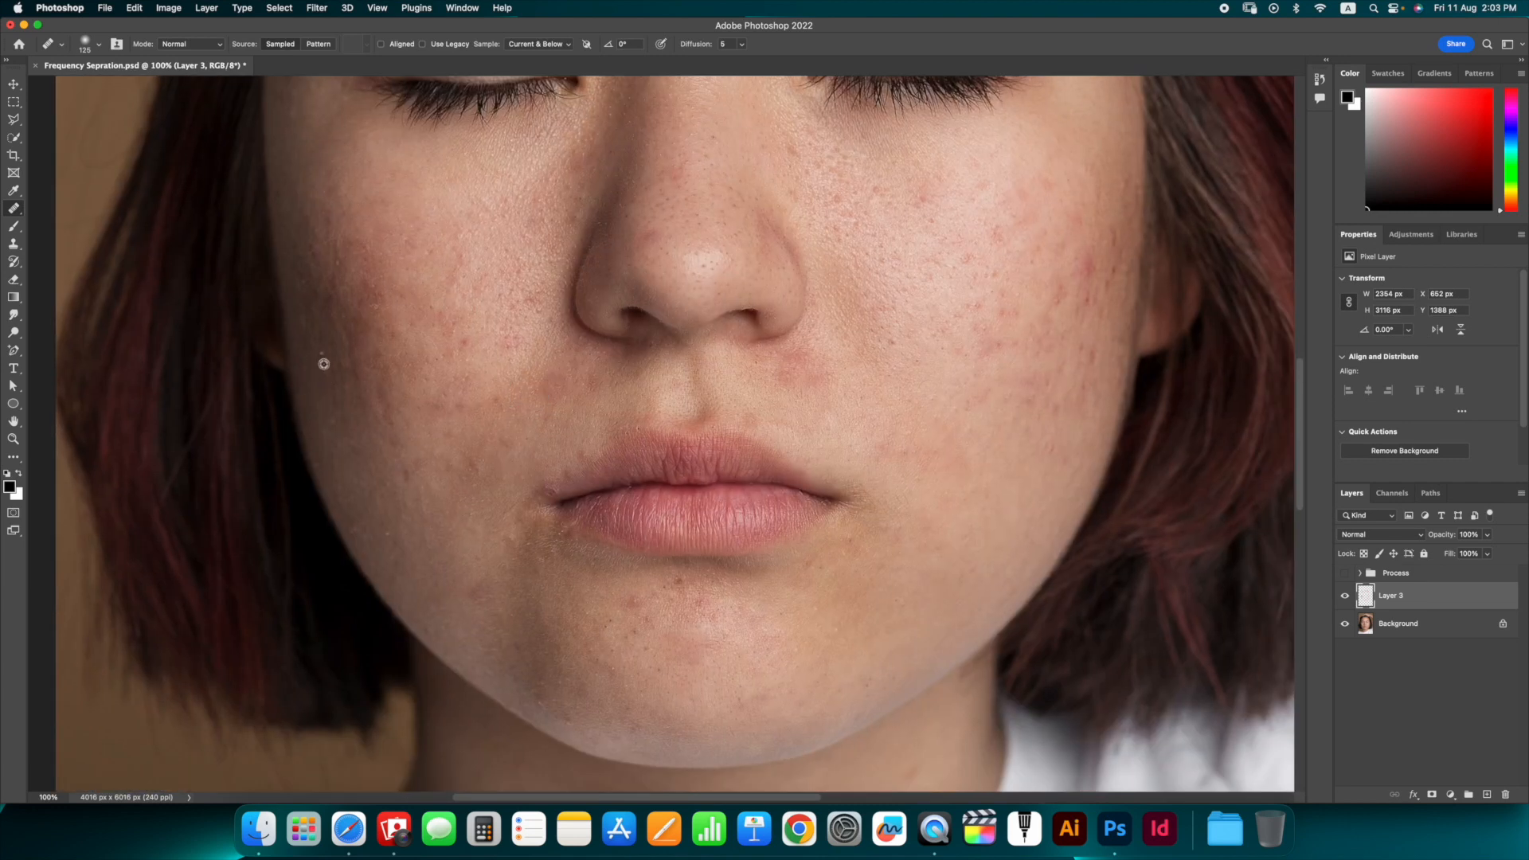
pyautogui.keyDown('alt'); pyautogui.click(611, 596); pyautogui.keyUp('alt')
pyautogui.click(632, 603)
pyautogui.keyDown('alt'); pyautogui.click(693, 364); pyautogui.keyUp('alt')
pyautogui.click(660, 357)
pyautogui.click(555, 522)
pyautogui.press('super+z')
# - Toggle the healing layer's visibility to compare the retouched skin with the original
pyautogui.press('super+minus')
pyautogui.scroll(3, 552, 522)
pyautogui.click(1345, 595)
pyautogui.click(1345, 596)
# - Heal the blemishes still visible on the face, sampling clean skin nearby
pyautogui.scroll(1, 800, 519)
pyautogui.keyDown('alt'); pyautogui.click(886, 544); pyautogui.keyUp('alt')
pyautogui.click(886, 510)
pyautogui.click(875, 557)
pyautogui.click(895, 386)
pyautogui.scroll(-3, 645, 505)
pyautogui.click(684, 501)
# - View the whole portrait and toggle the healing layer to compare it before and after retouching
pyautogui.press('super+minus')
pyautogui.press('super+minus')
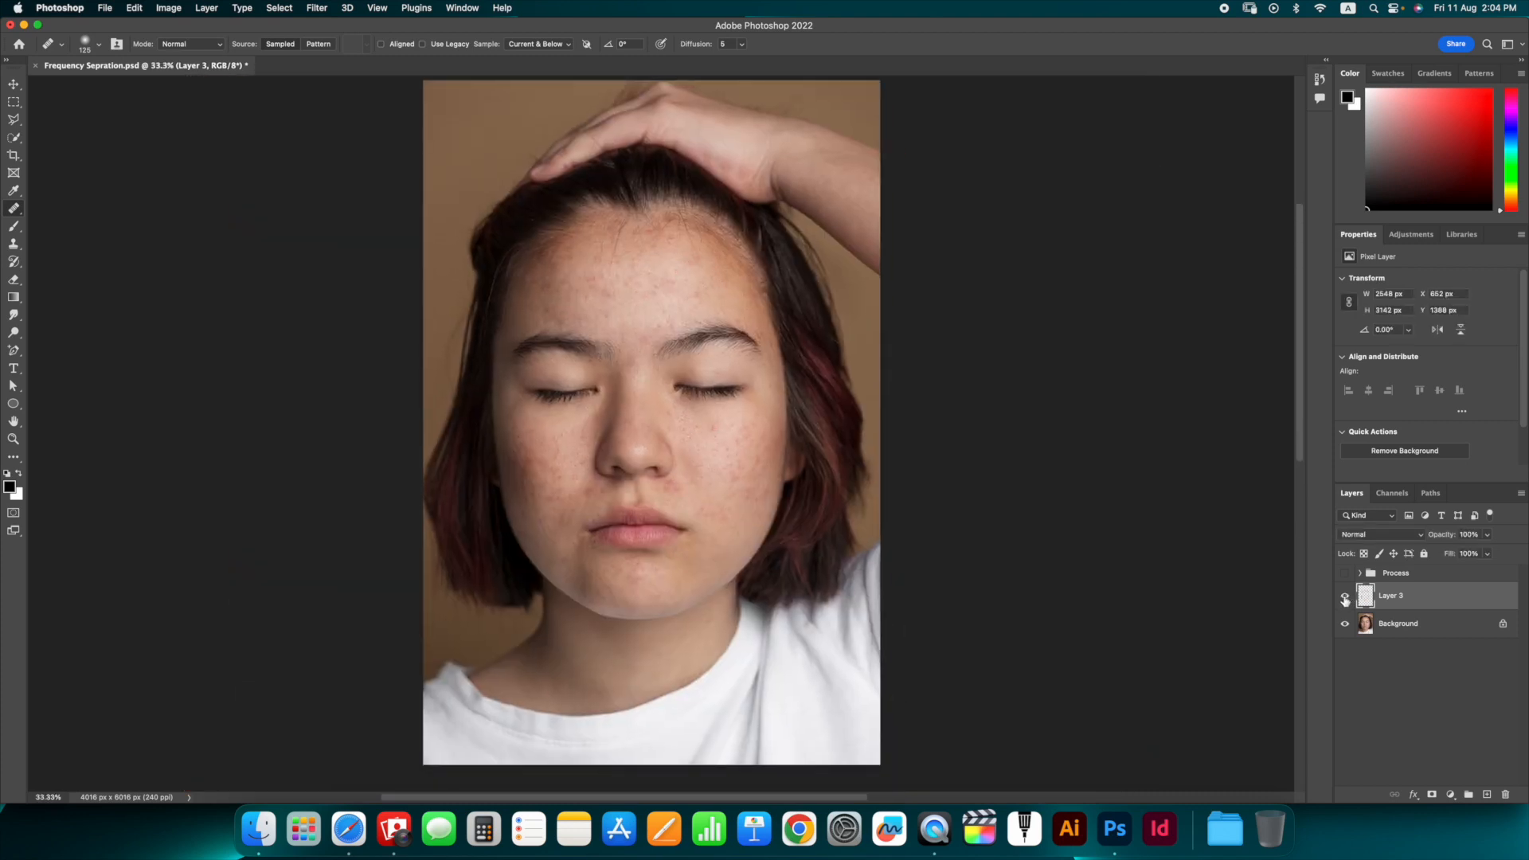
pyautogui.click(1405, 627)
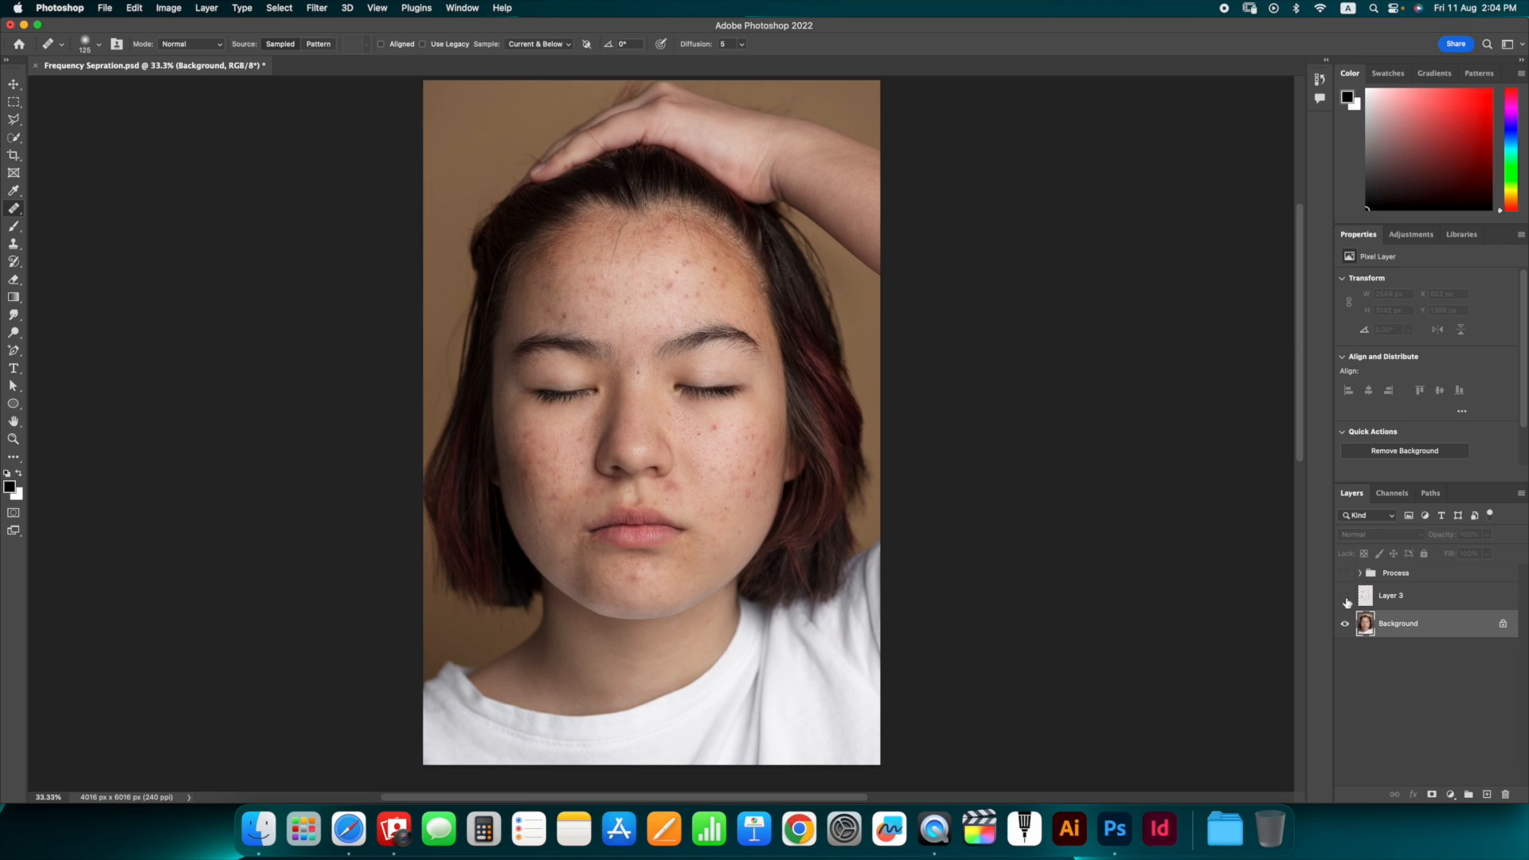
pyautogui.press('super+0')
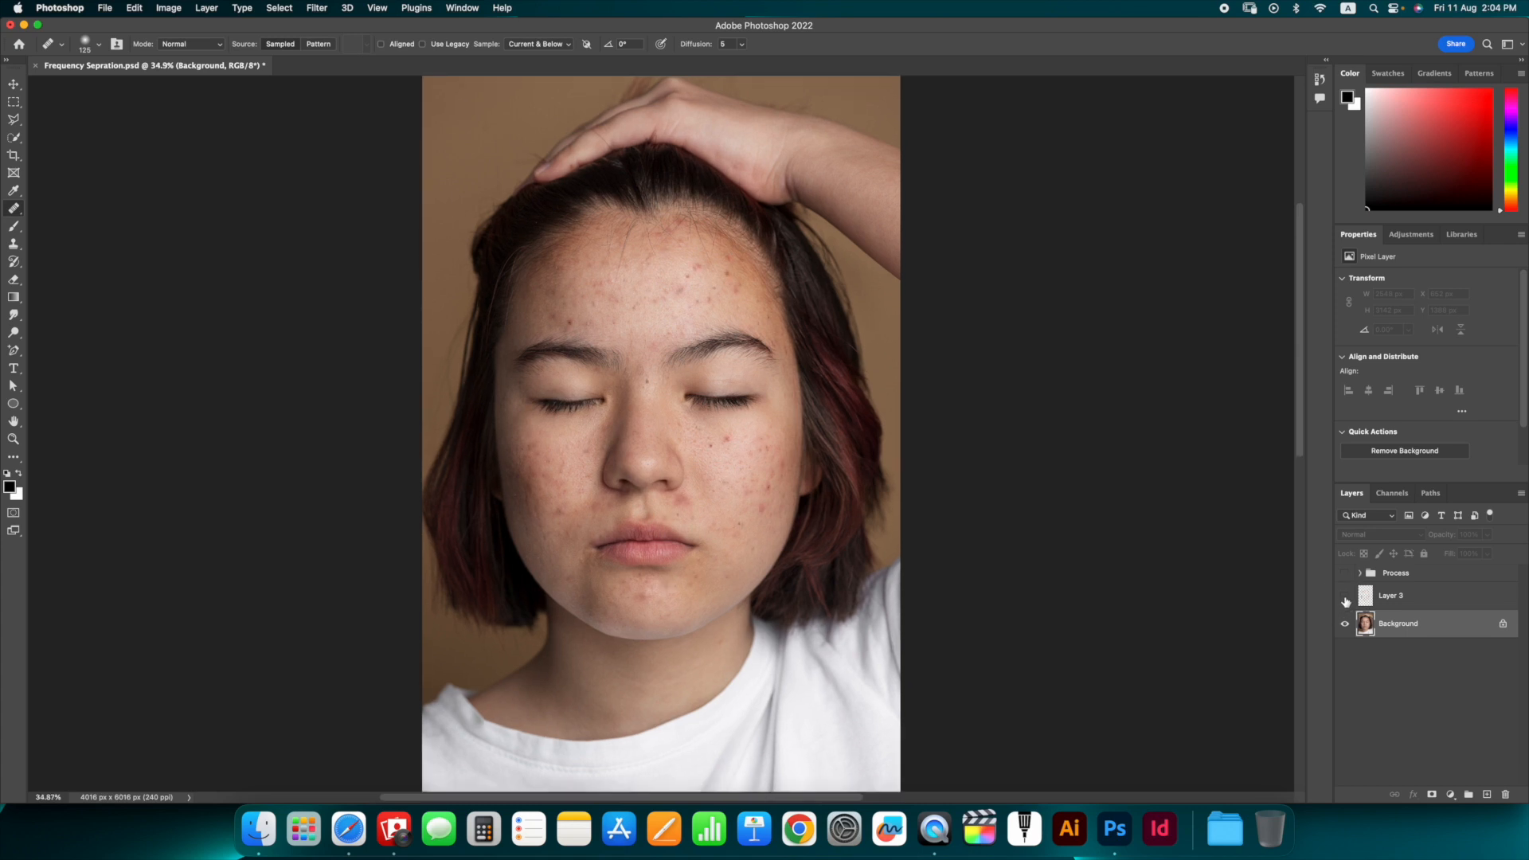
pyautogui.click(1346, 597)
pyautogui.click(1346, 597)
pyautogui.click(1346, 597)
pyautogui.click(1345, 598)
pyautogui.click(17, 213)
pyautogui.click(69, 220)
pyautogui.click(1402, 598)
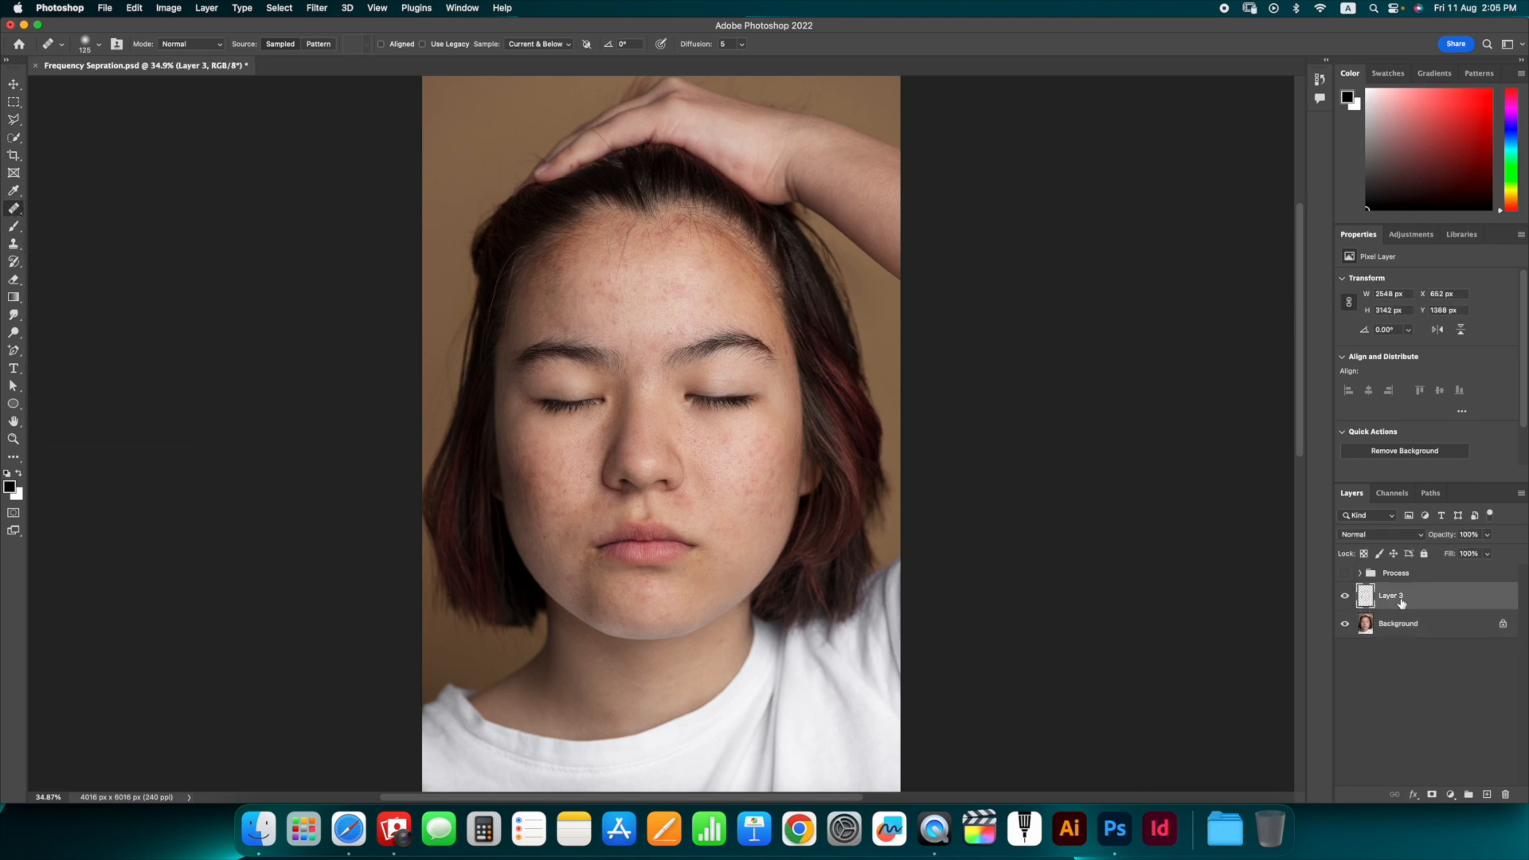
# - Duplicate the Background layer beneath the healing layer and check the retouching over the copy
pyautogui.click(1446, 633)
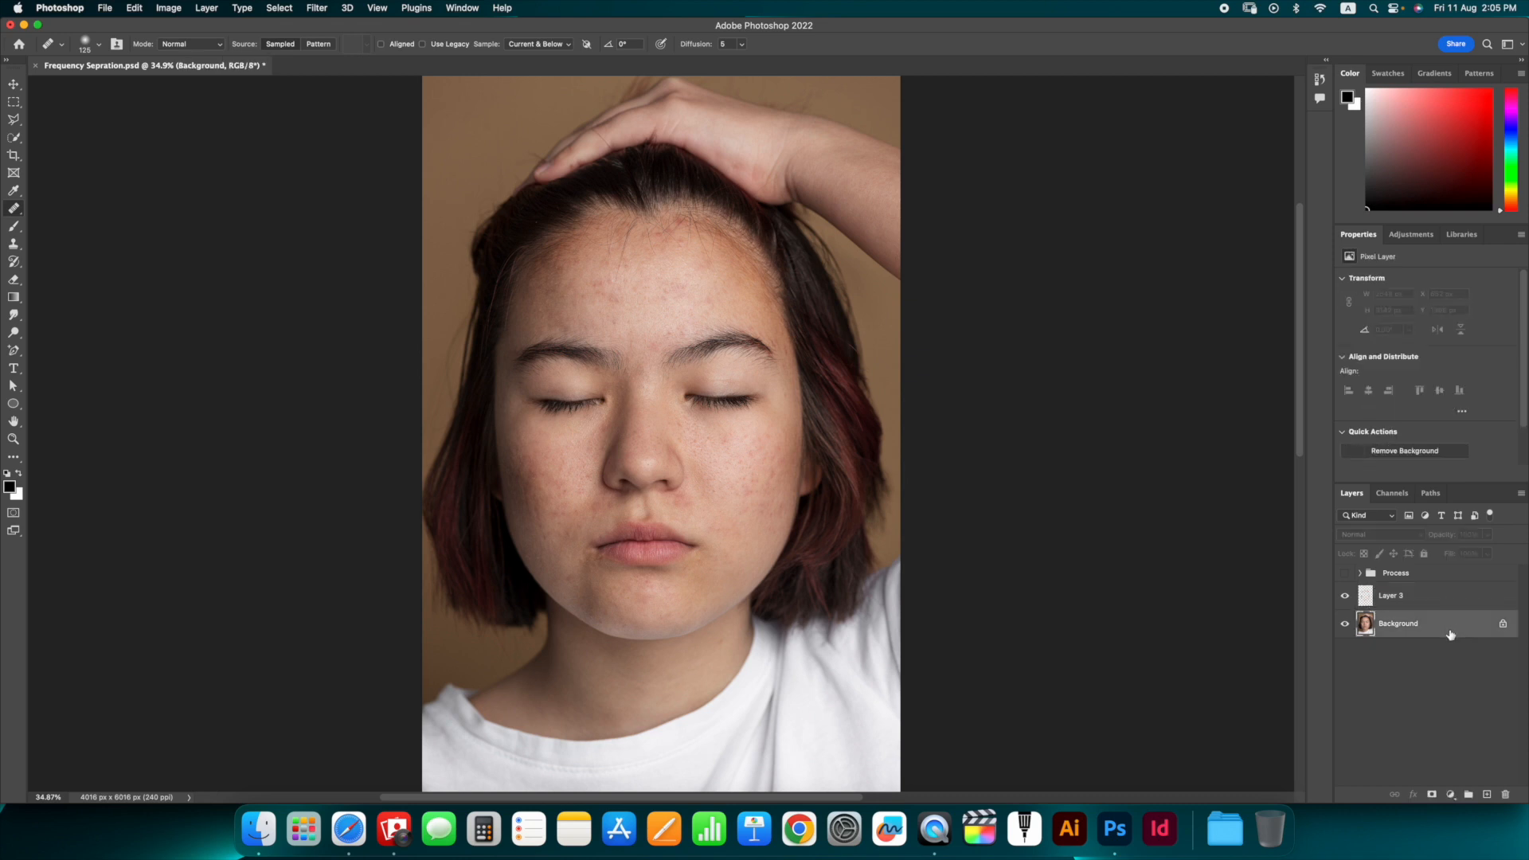
pyautogui.press('super+j')
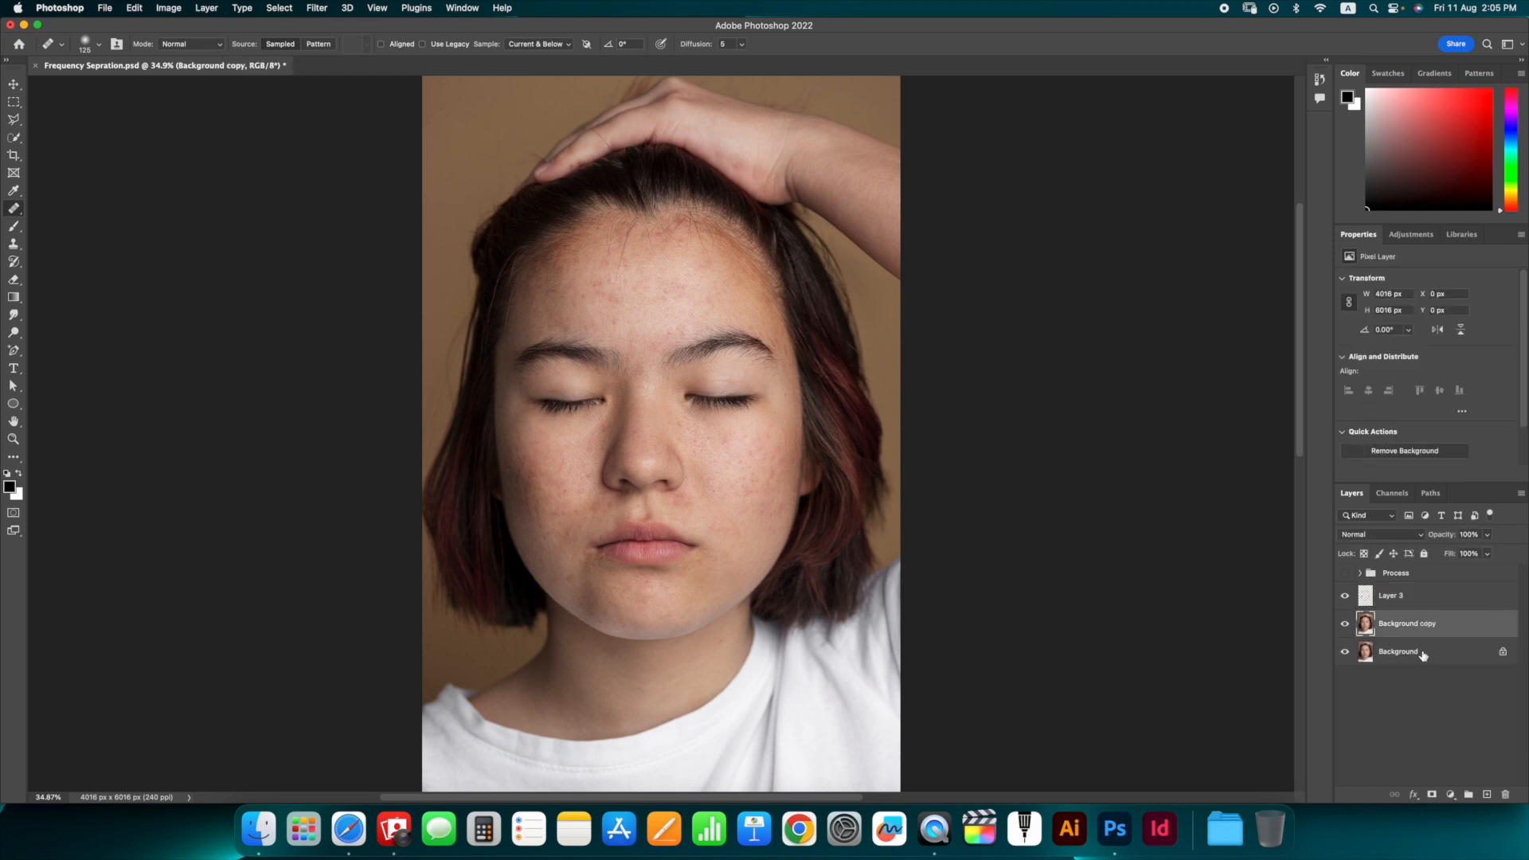
pyautogui.click(1345, 596)
pyautogui.click(1346, 598)
# - Group the healing layer with the Background copy and name the group Blemishes
pyautogui.click(1414, 602)
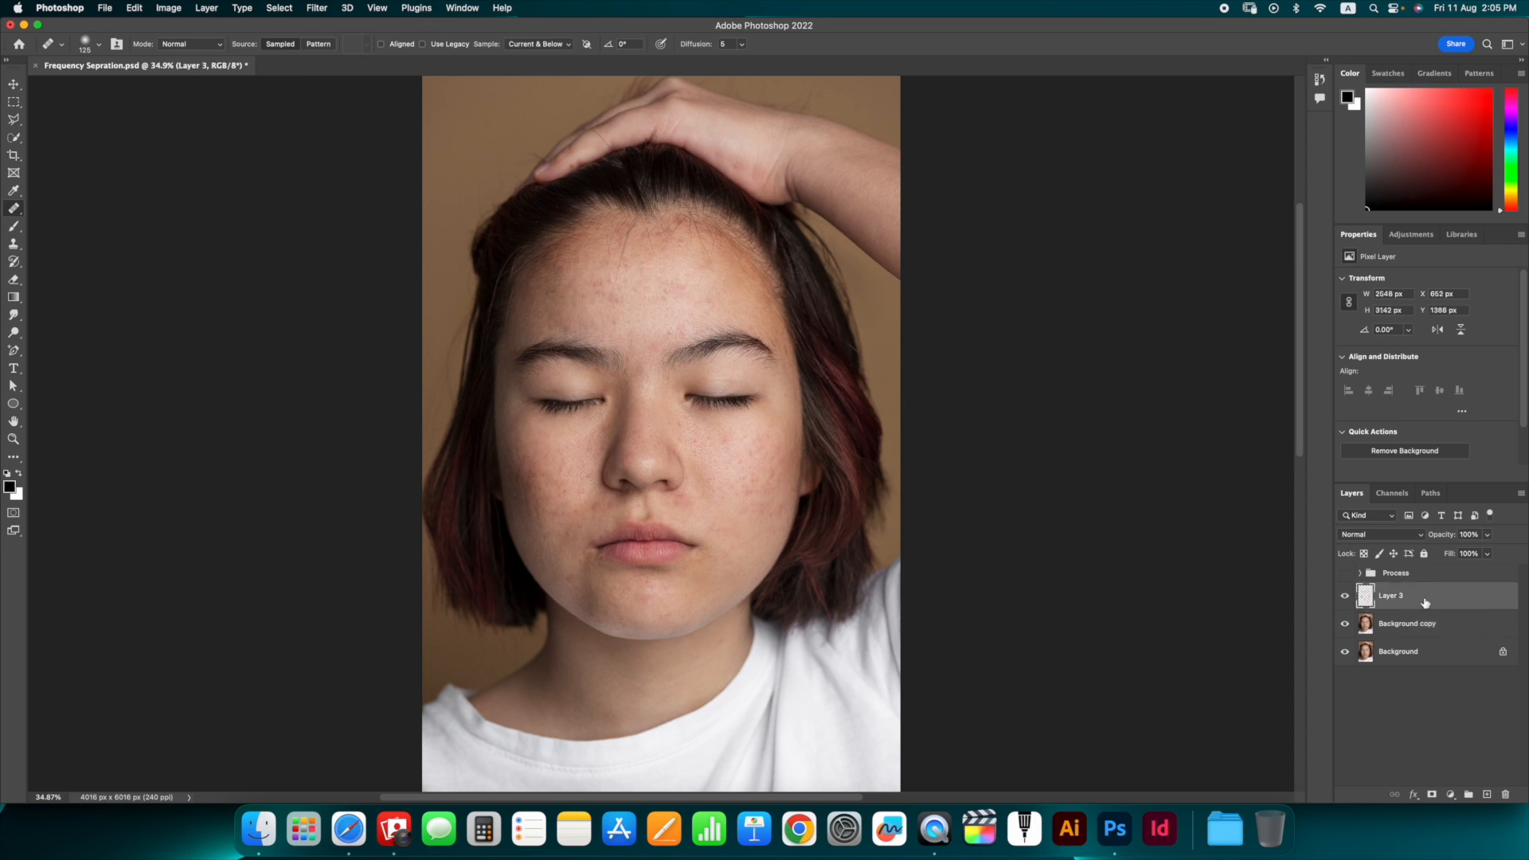
pyautogui.keyDown('shift'); pyautogui.click(1443, 627); pyautogui.keyUp('shift')
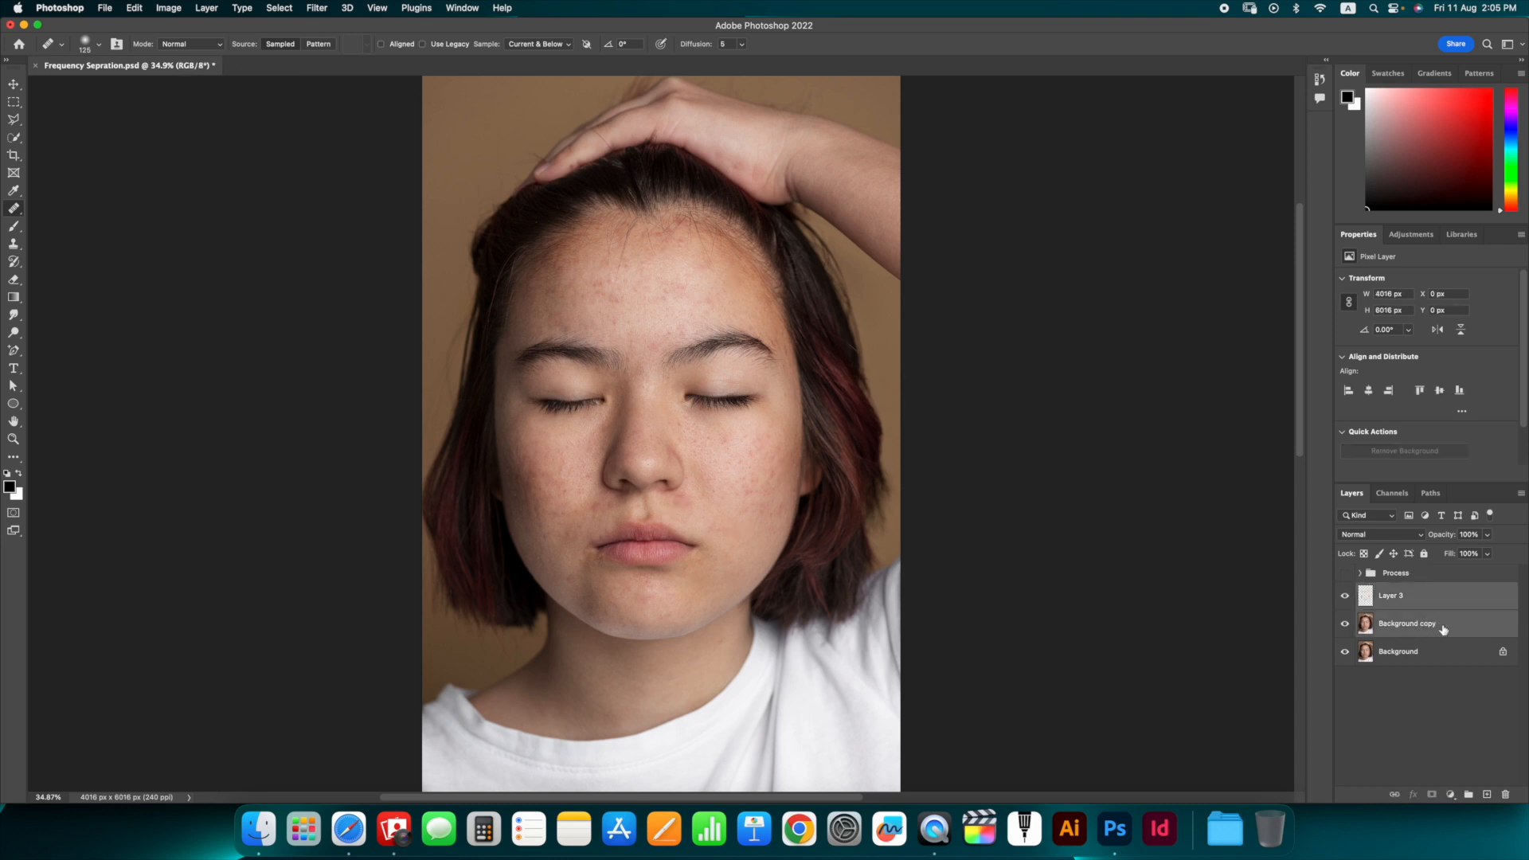
pyautogui.press('super+g')
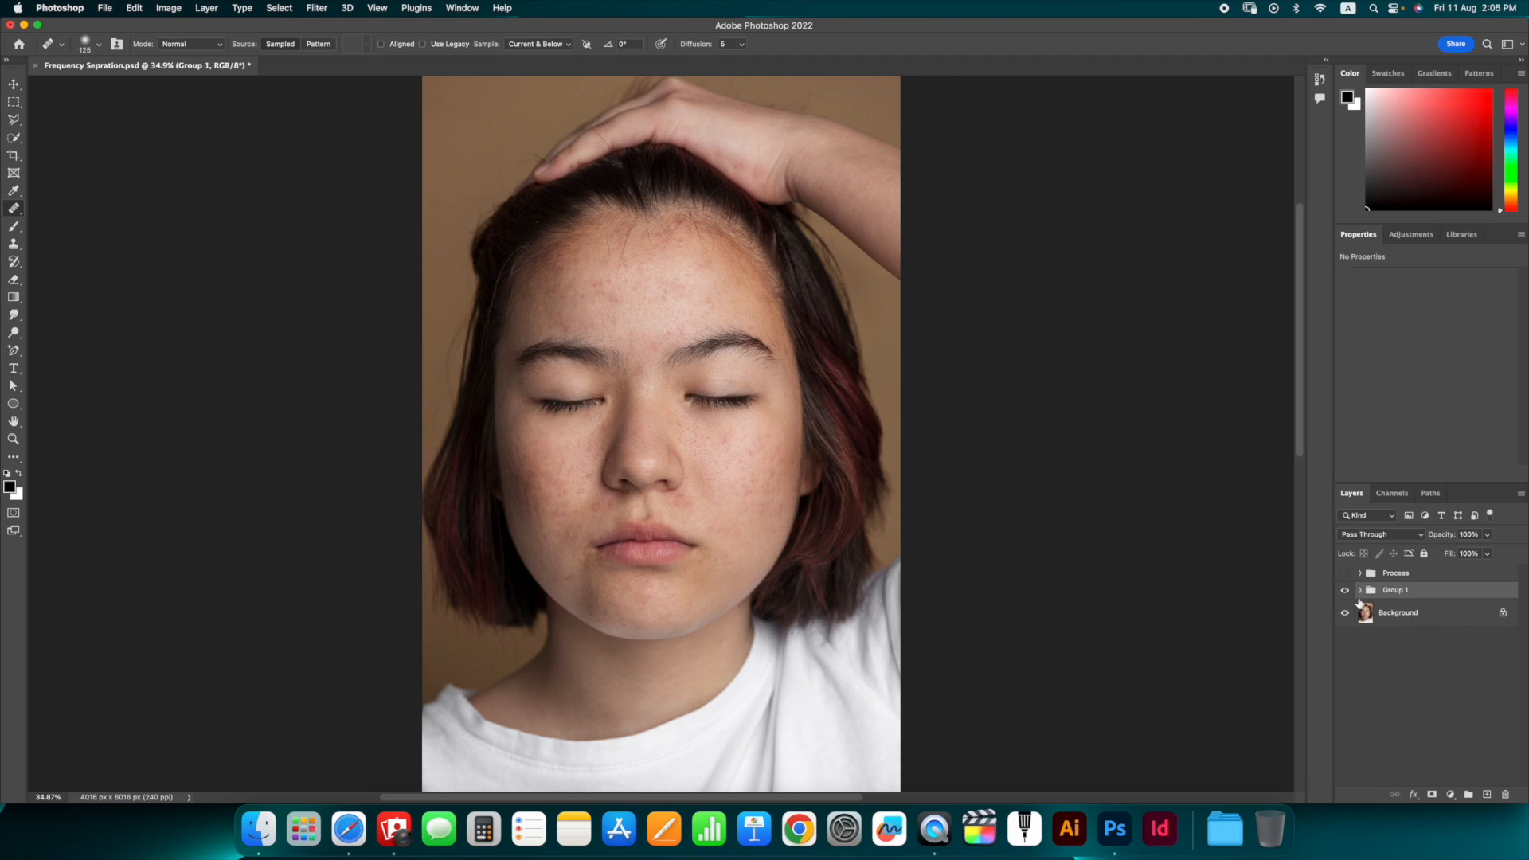
pyautogui.doubleClick(1394, 591)
pyautogui.write('Blemishes')
pyautogui.press('Return')
pyautogui.click(1345, 591)
pyautogui.click(1345, 591)
# - Duplicate the Blemishes group and merge the copy into a single layer
pyautogui.press('super+j')
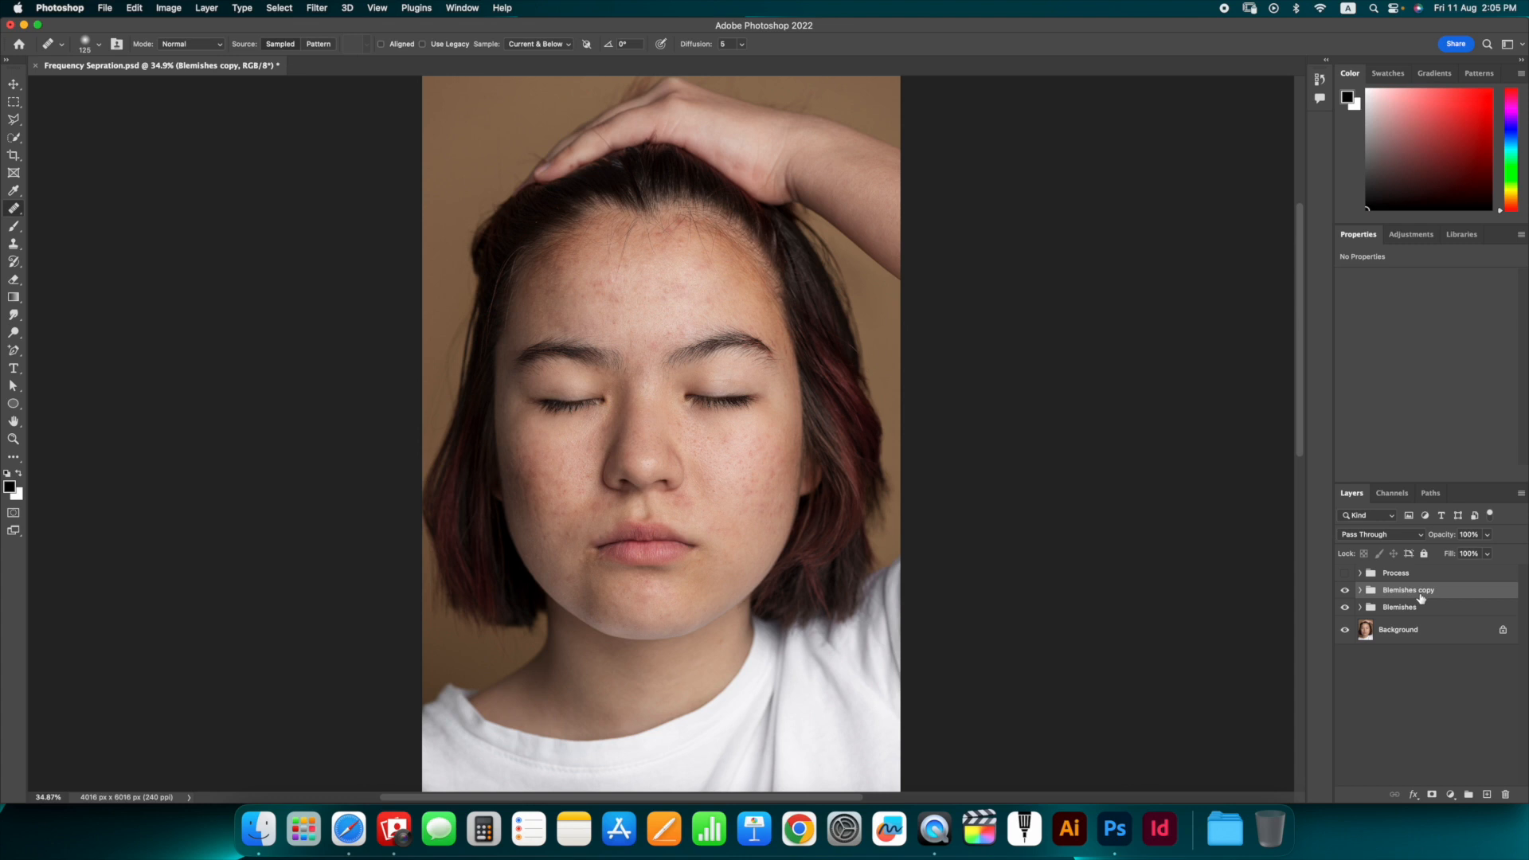
pyautogui.press('super+e')
pyautogui.click(1345, 597)
pyautogui.click(1345, 597)
# - Rename the merged layer as Color and hide the Blemishes group
pyautogui.doubleClick(1406, 596)
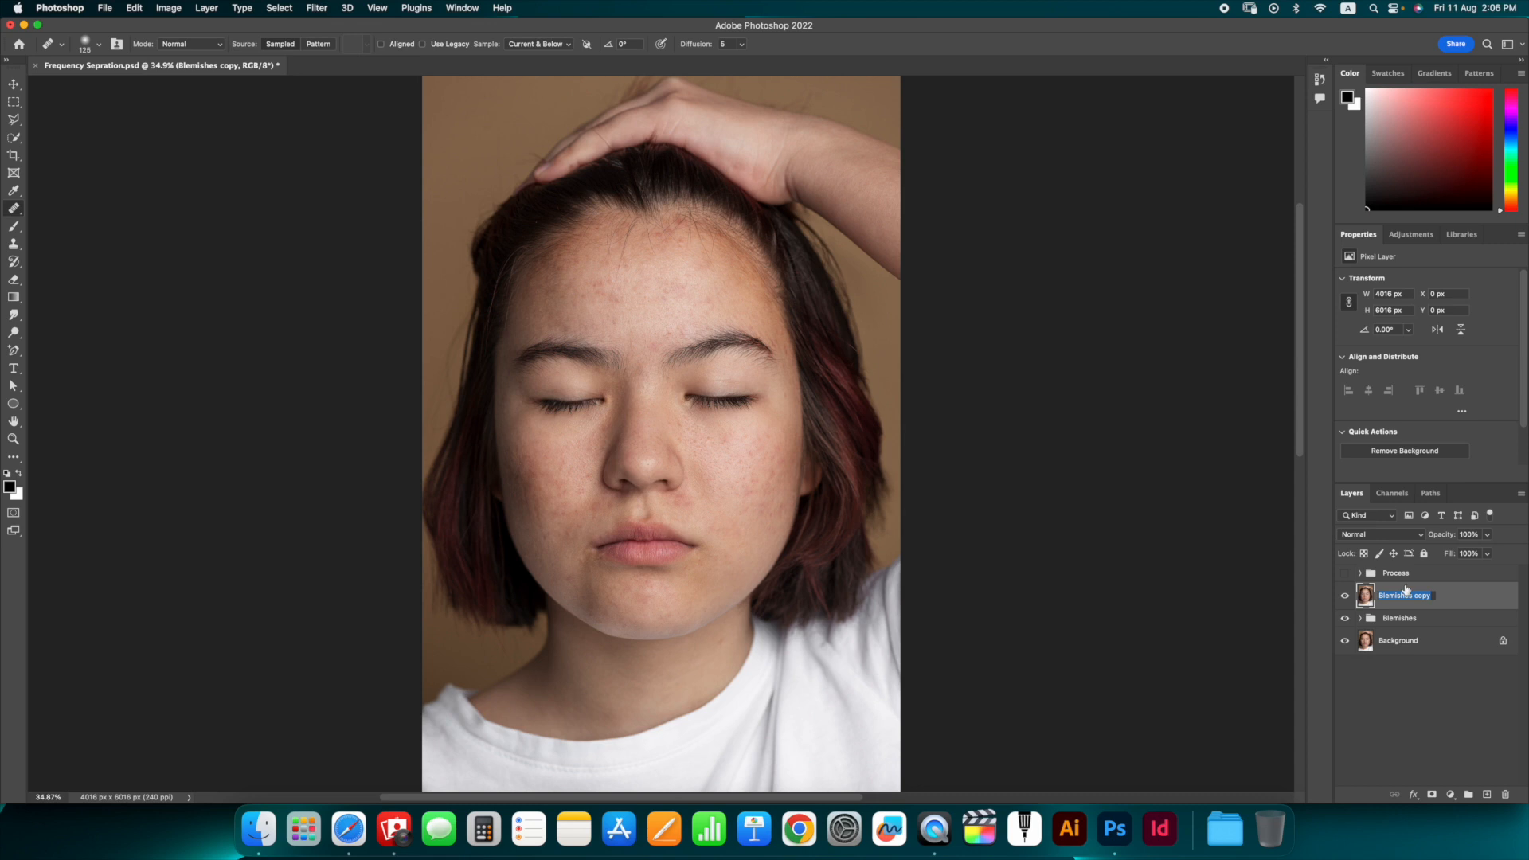
pyautogui.write('Color')
pyautogui.press('Return')
pyautogui.click(1345, 596)
pyautogui.click(1346, 596)
# - Show the Process group to review the frequency separation notes on texture and color
pyautogui.click(1345, 574)
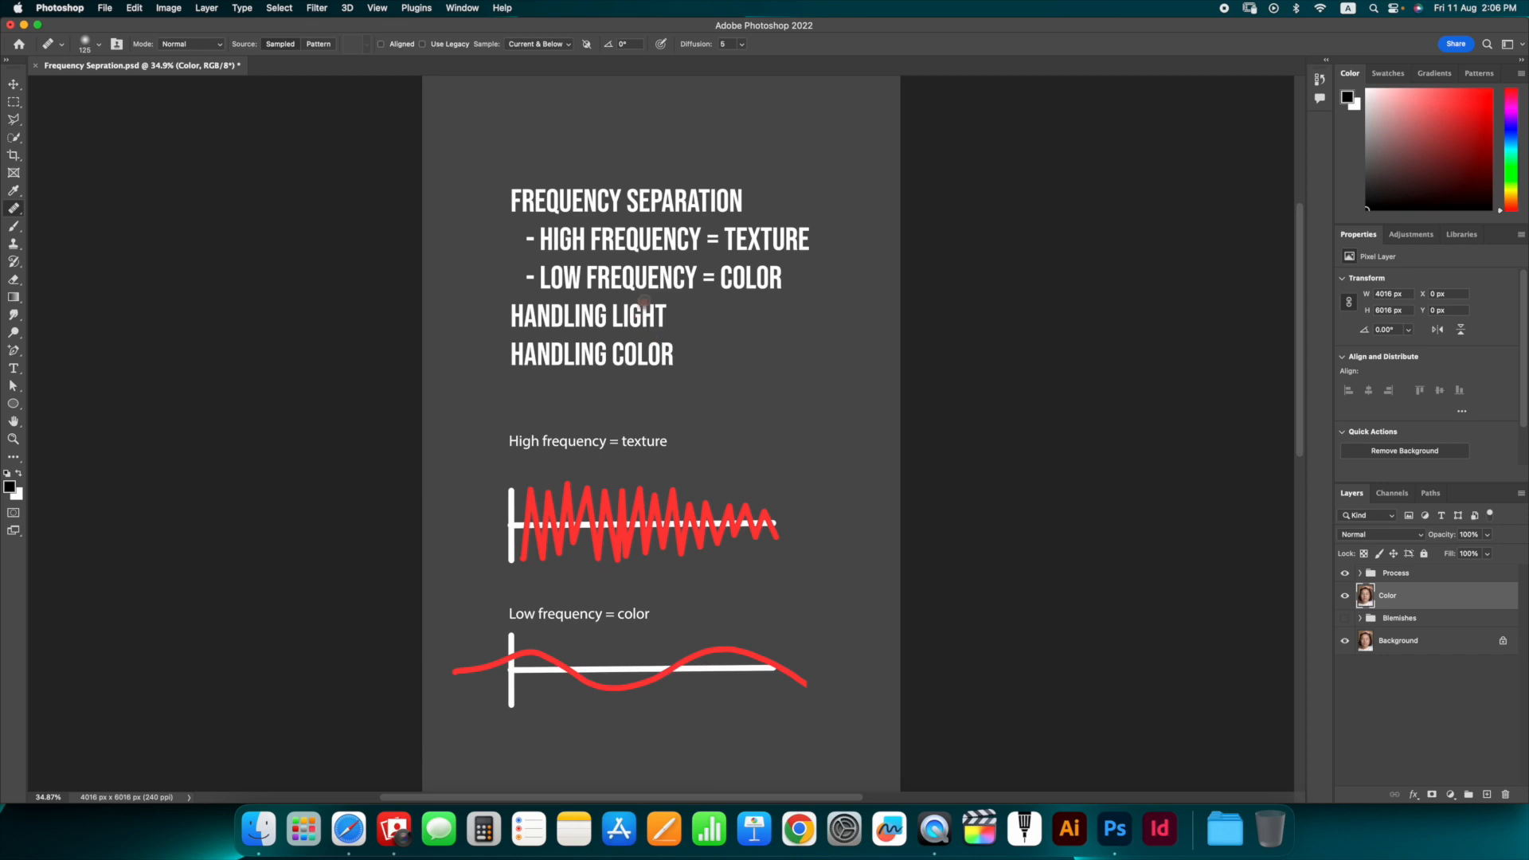
pyautogui.press('m')
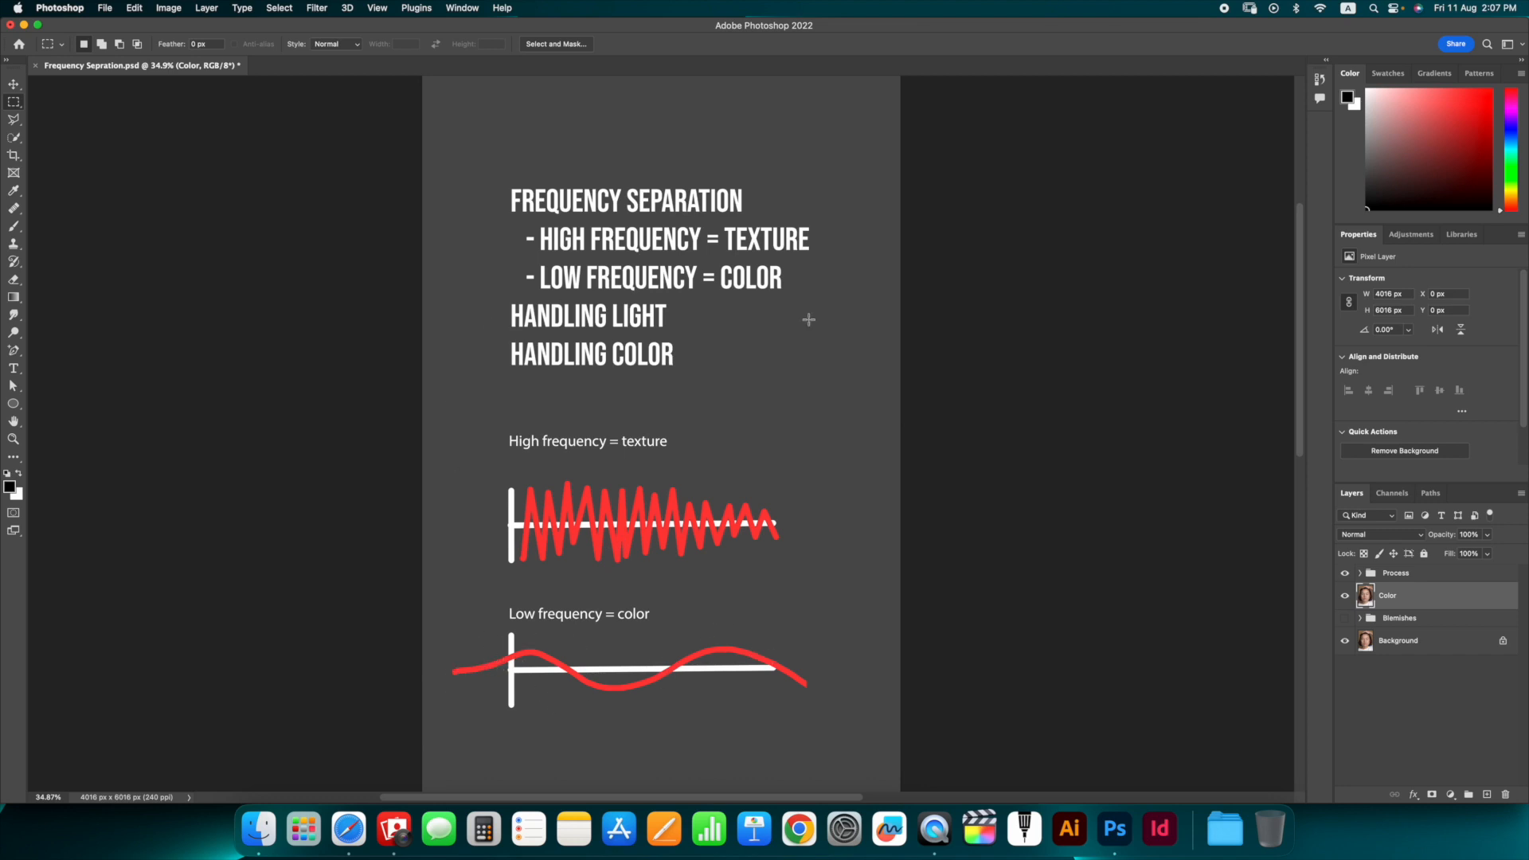
# - Hide the Process group and examine the portrait's skin texture and color up close
pyautogui.click(1345, 573)
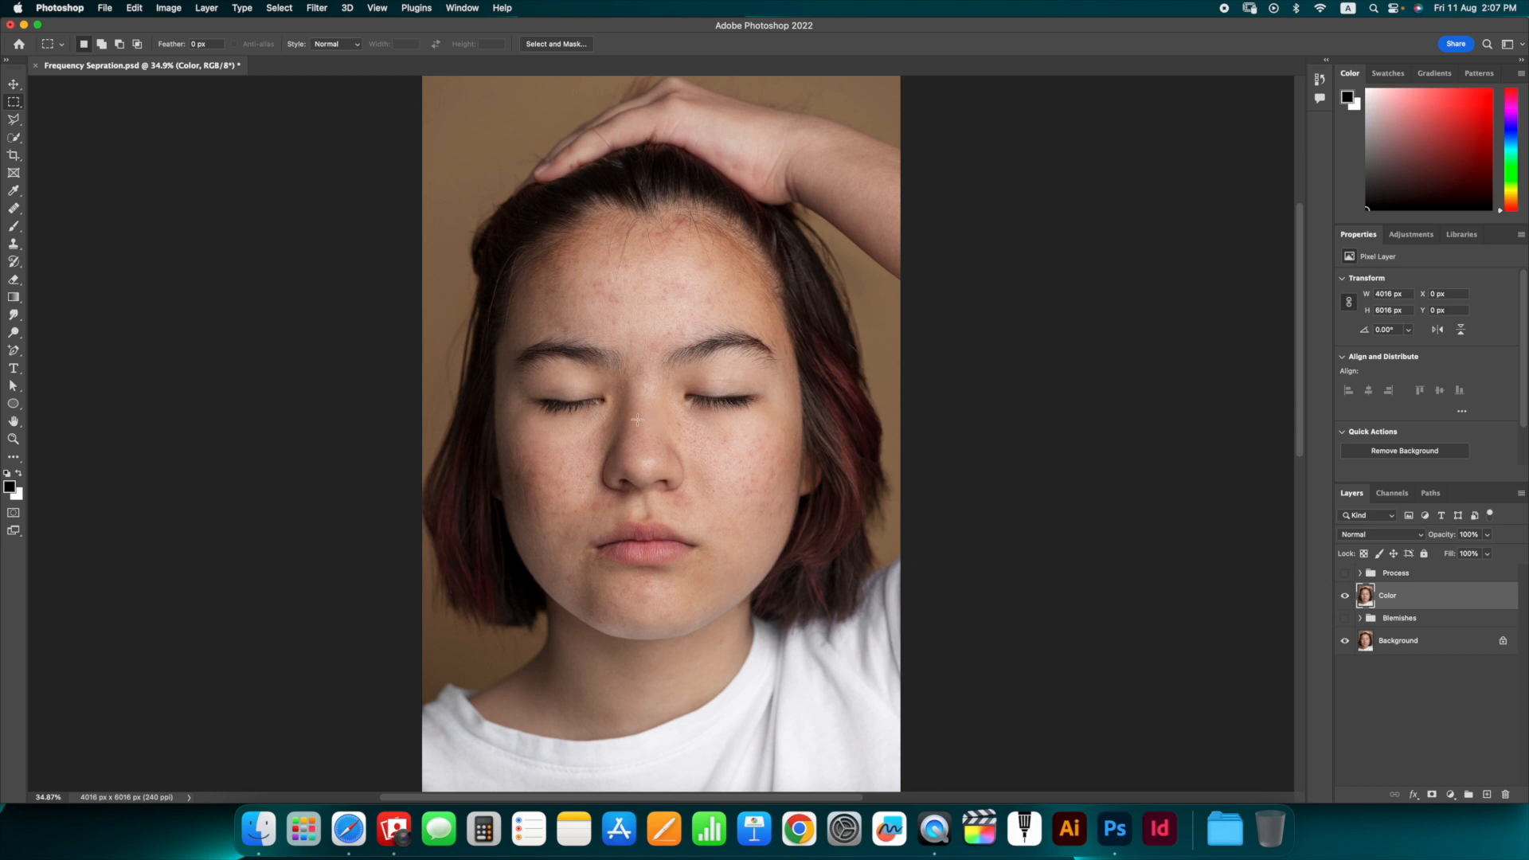
pyautogui.press('super+plus')
pyautogui.press('super+plus')
pyautogui.press('super+plus')
pyautogui.press('super+plus')
pyautogui.press('super+plus')
pyautogui.press('super+plus')
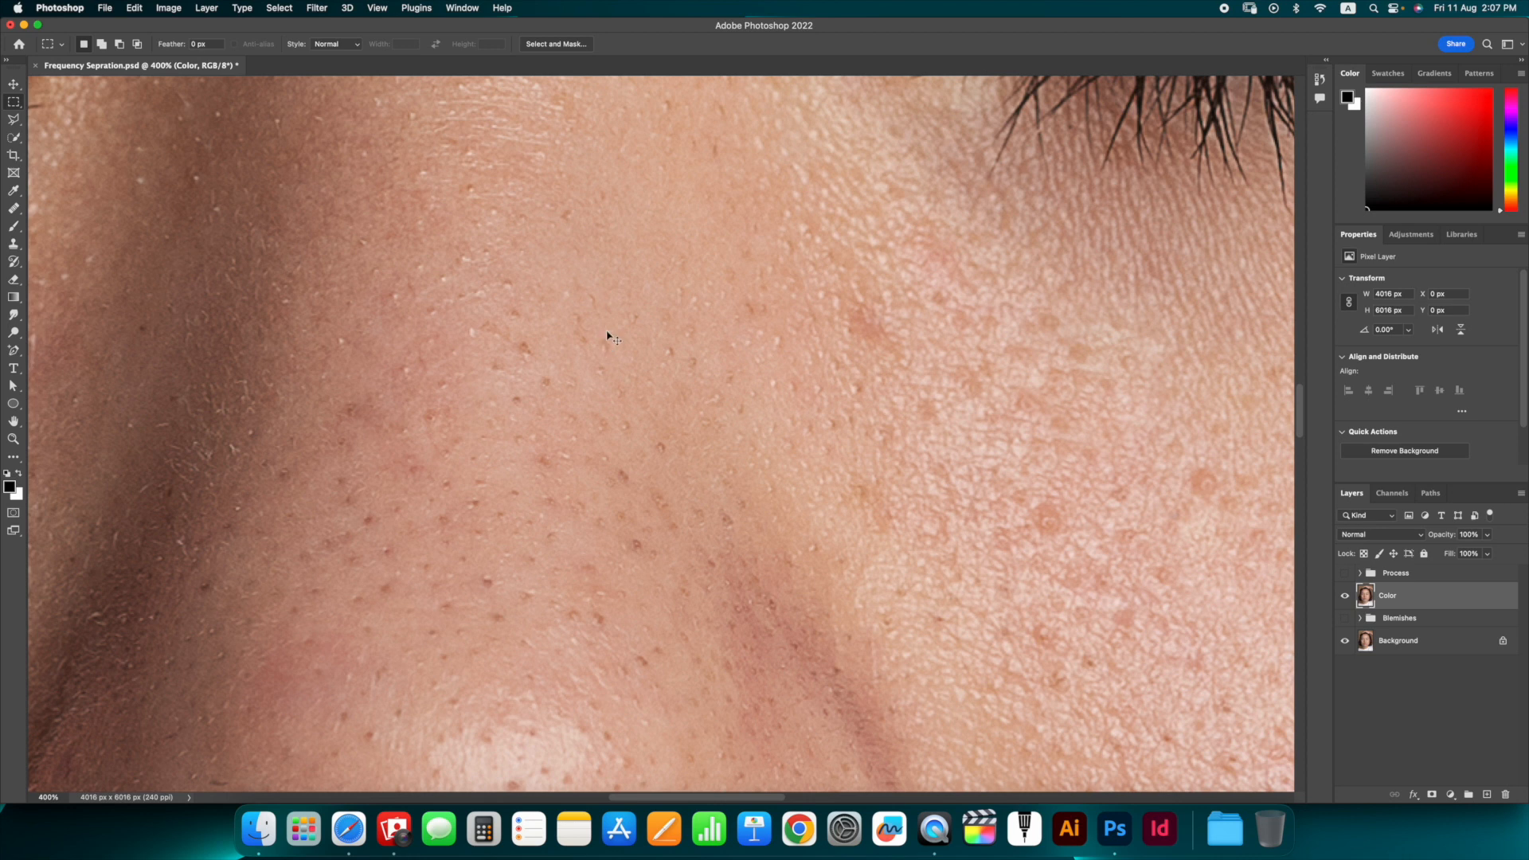
pyautogui.press('super+minus')
pyautogui.press('super+minus')
pyautogui.press('super+minus')
pyautogui.press('super+minus')
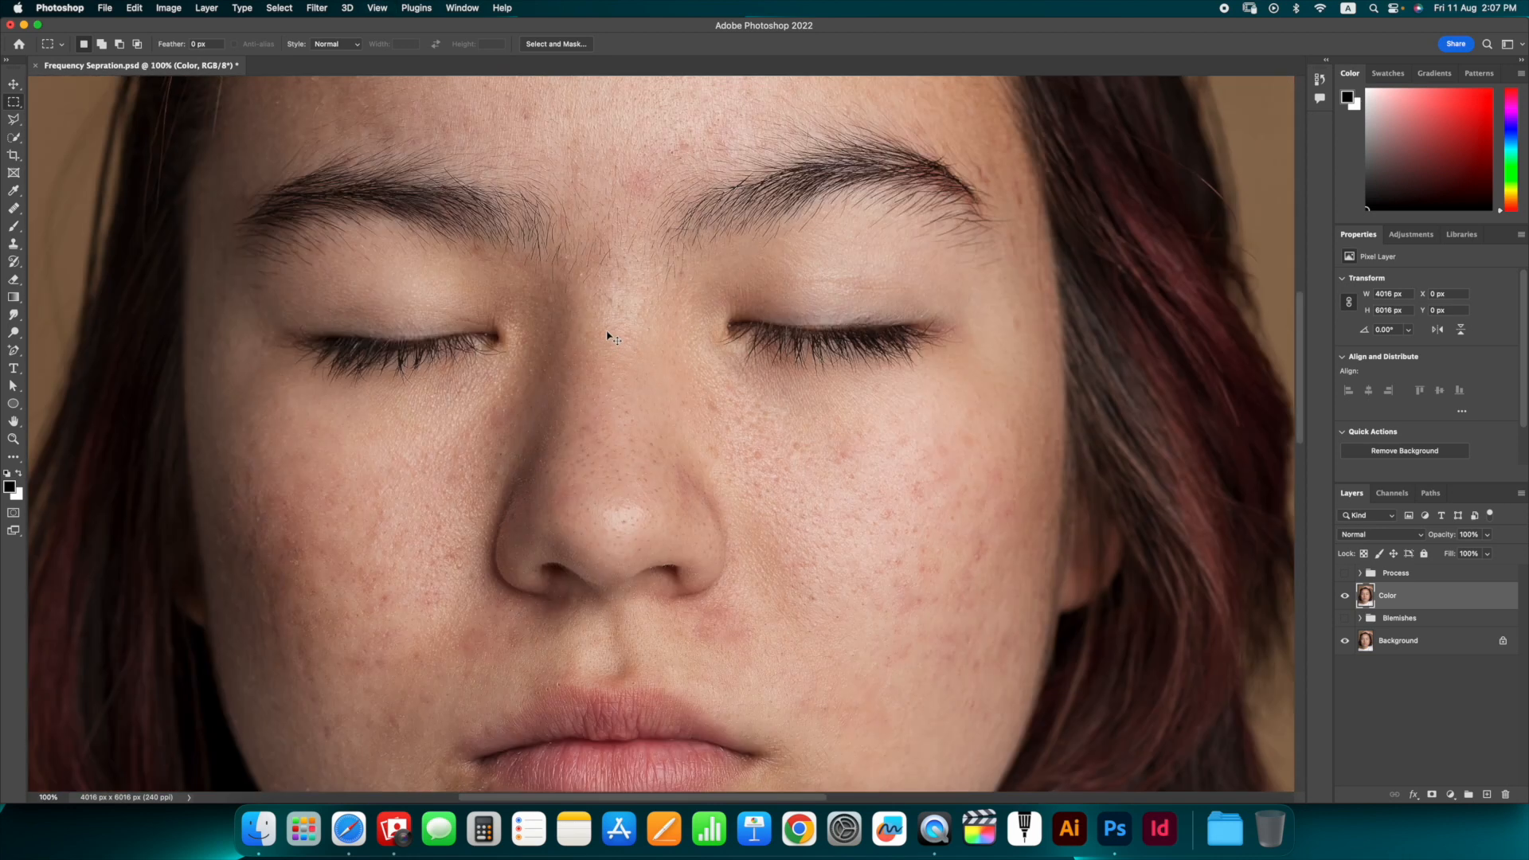
pyautogui.press('super+minus')
pyautogui.press('super+minus')
pyautogui.press('super+minus')
pyautogui.press('super+minus')
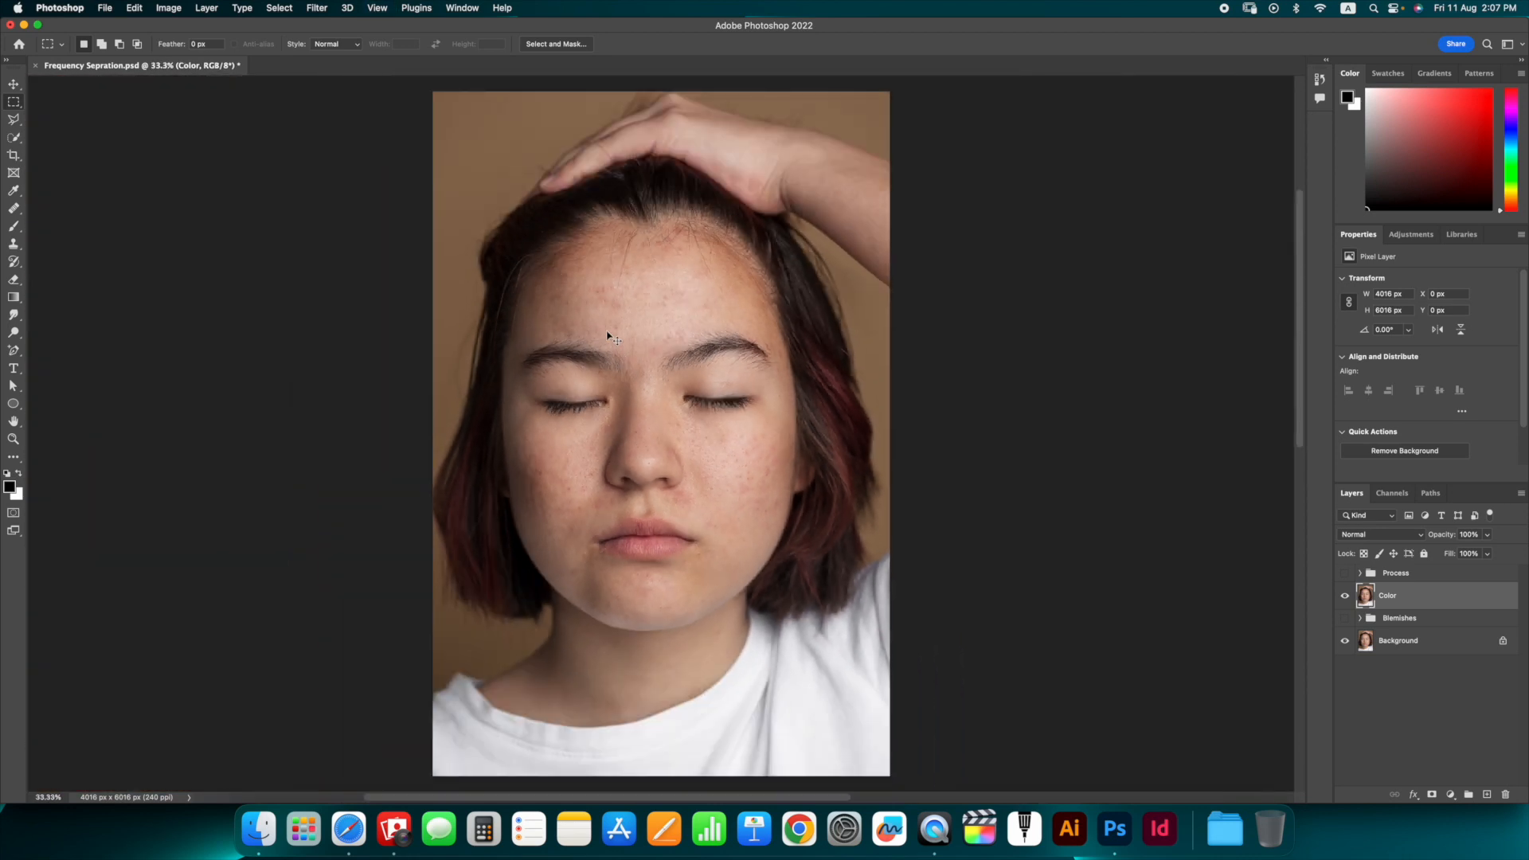
pyautogui.press('super+plus')
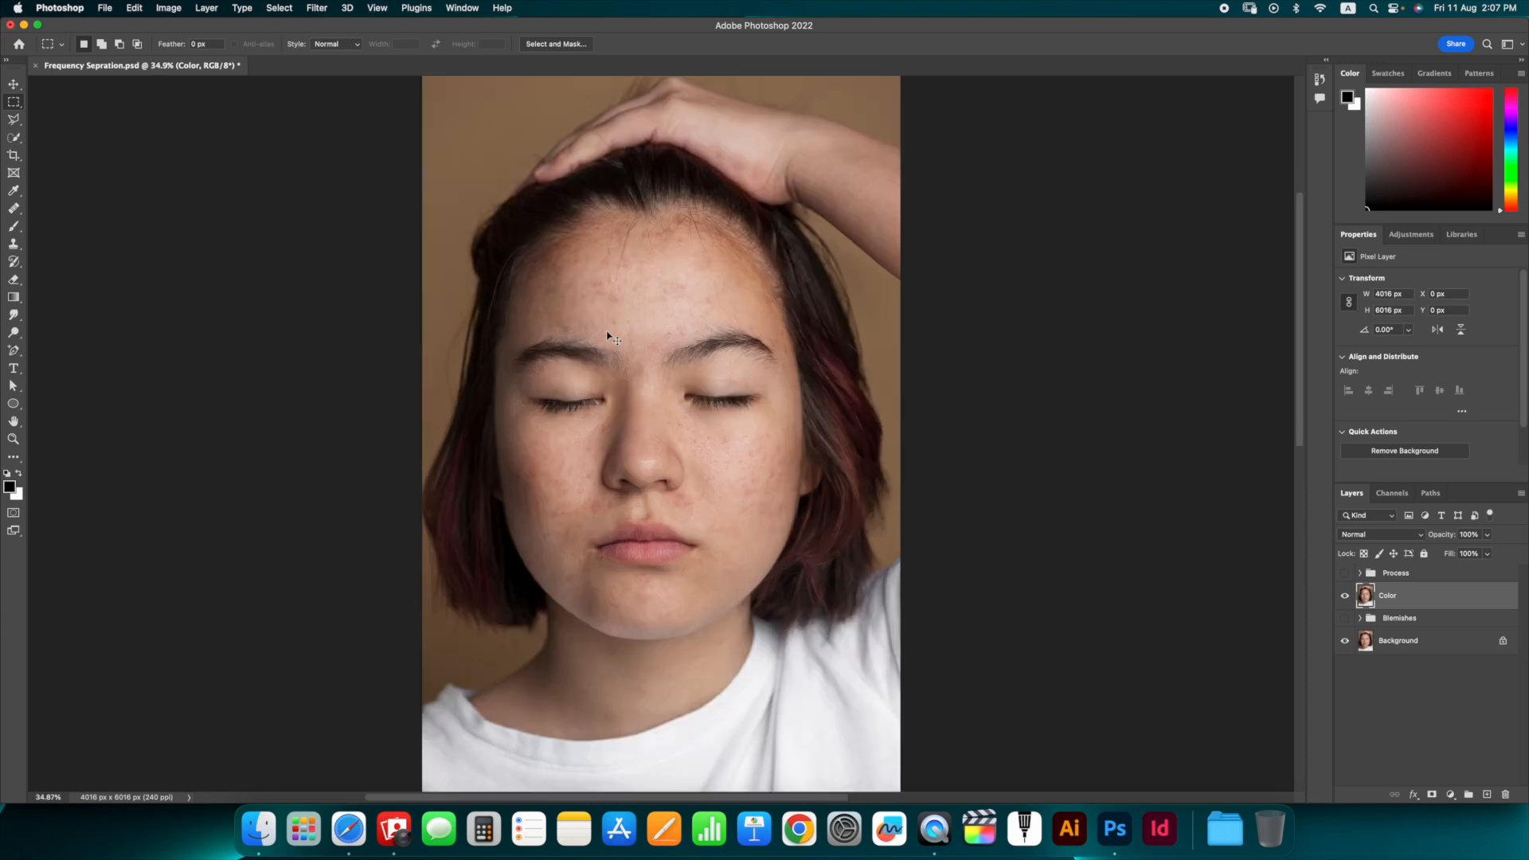
# - Duplicate the Color layer and name the copy Texture
pyautogui.click(1346, 597)
pyautogui.click(1345, 597)
pyautogui.press('super+j')
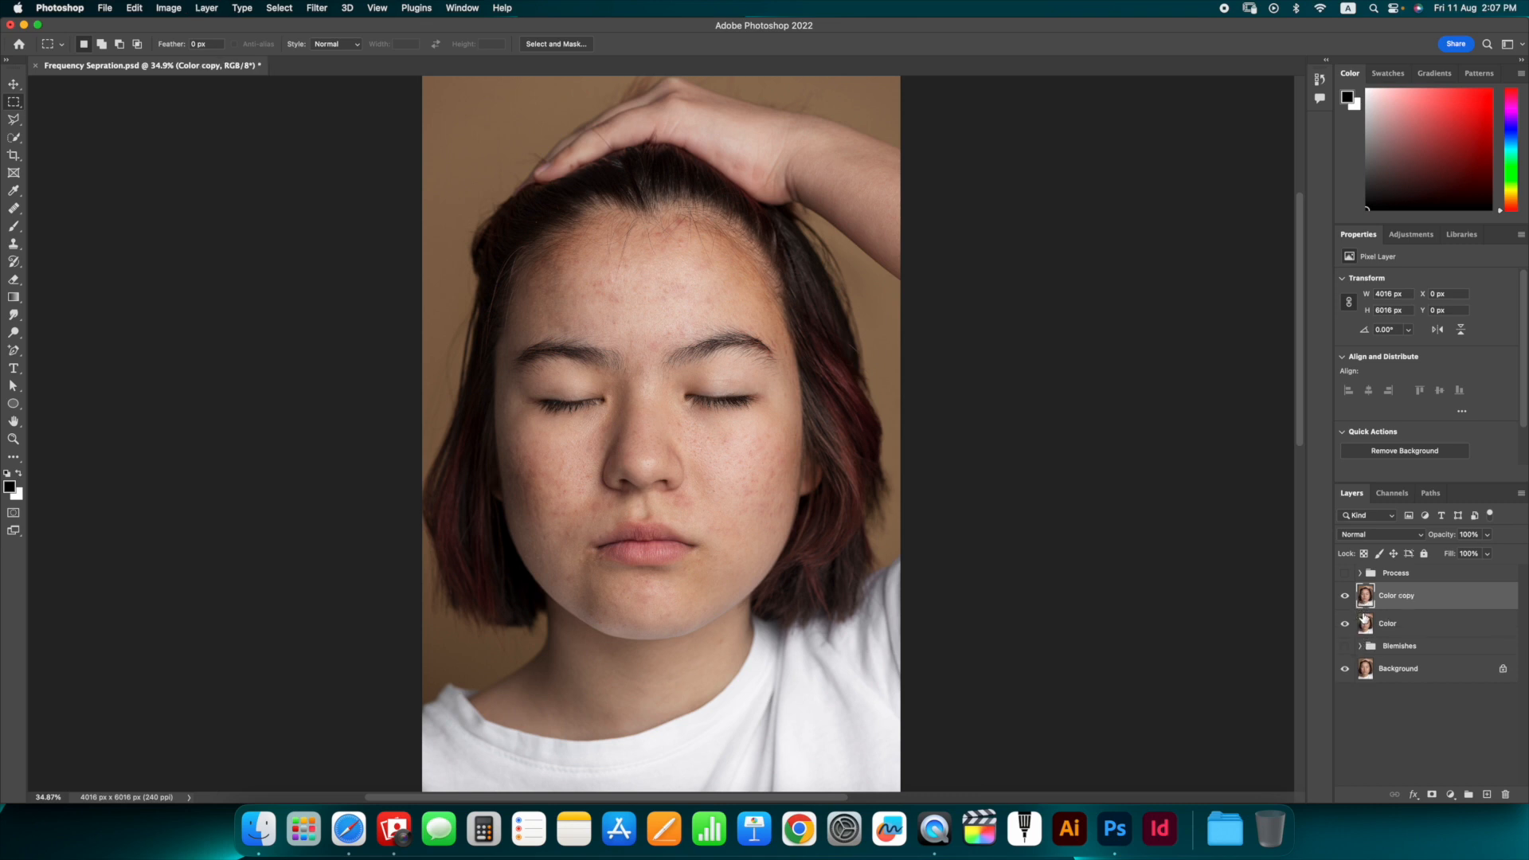
pyautogui.doubleClick(1412, 595)
pyautogui.write('Texture')
pyautogui.press('Return')
# - Hide the Texture layer and show the selected Color layer's face area at 100% zoom
pyautogui.click(1369, 634)
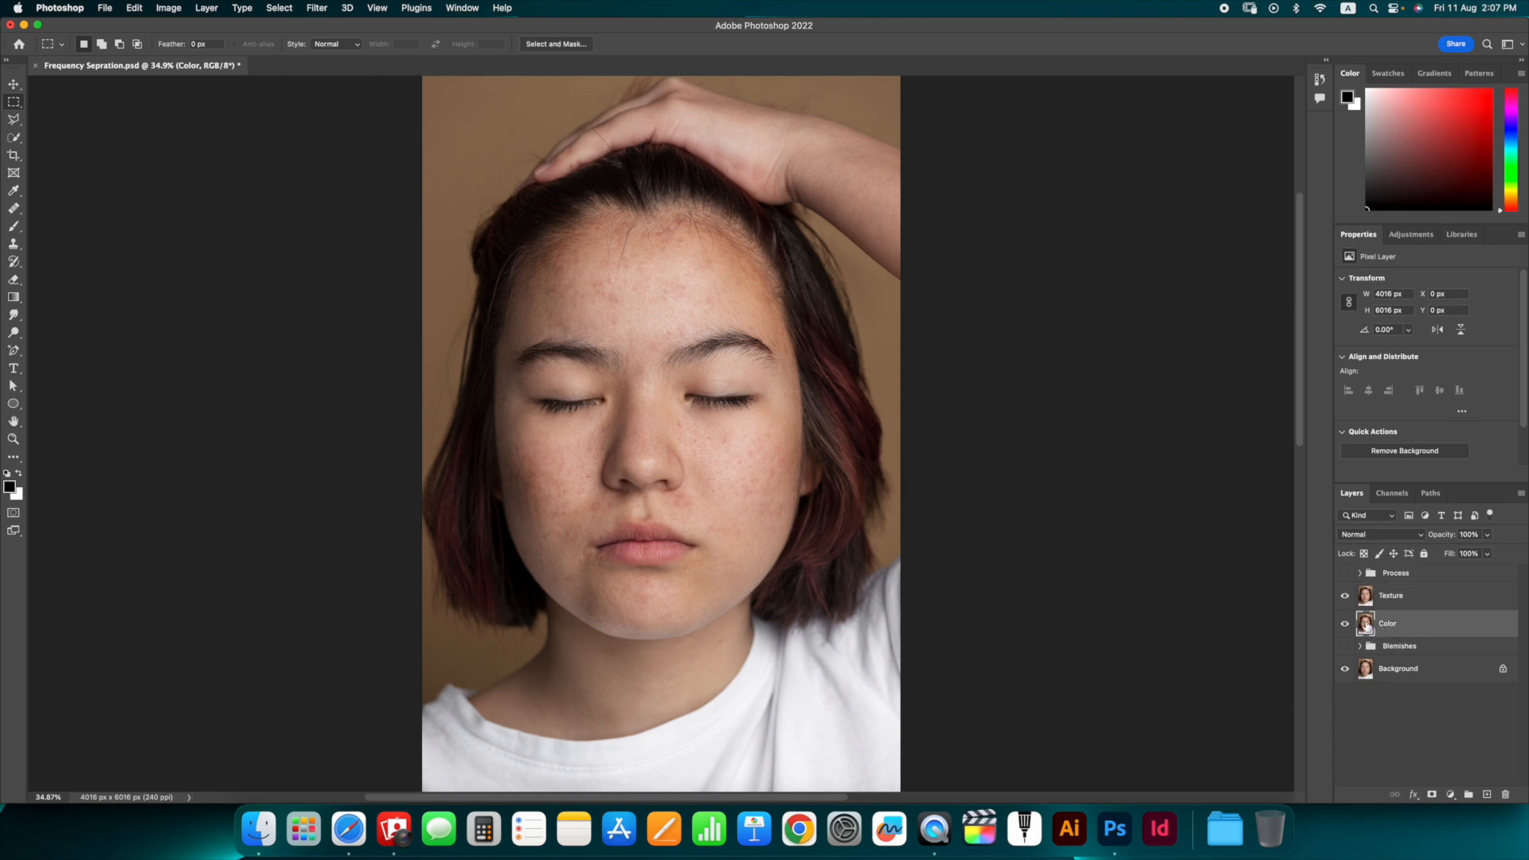
pyautogui.click(1346, 596)
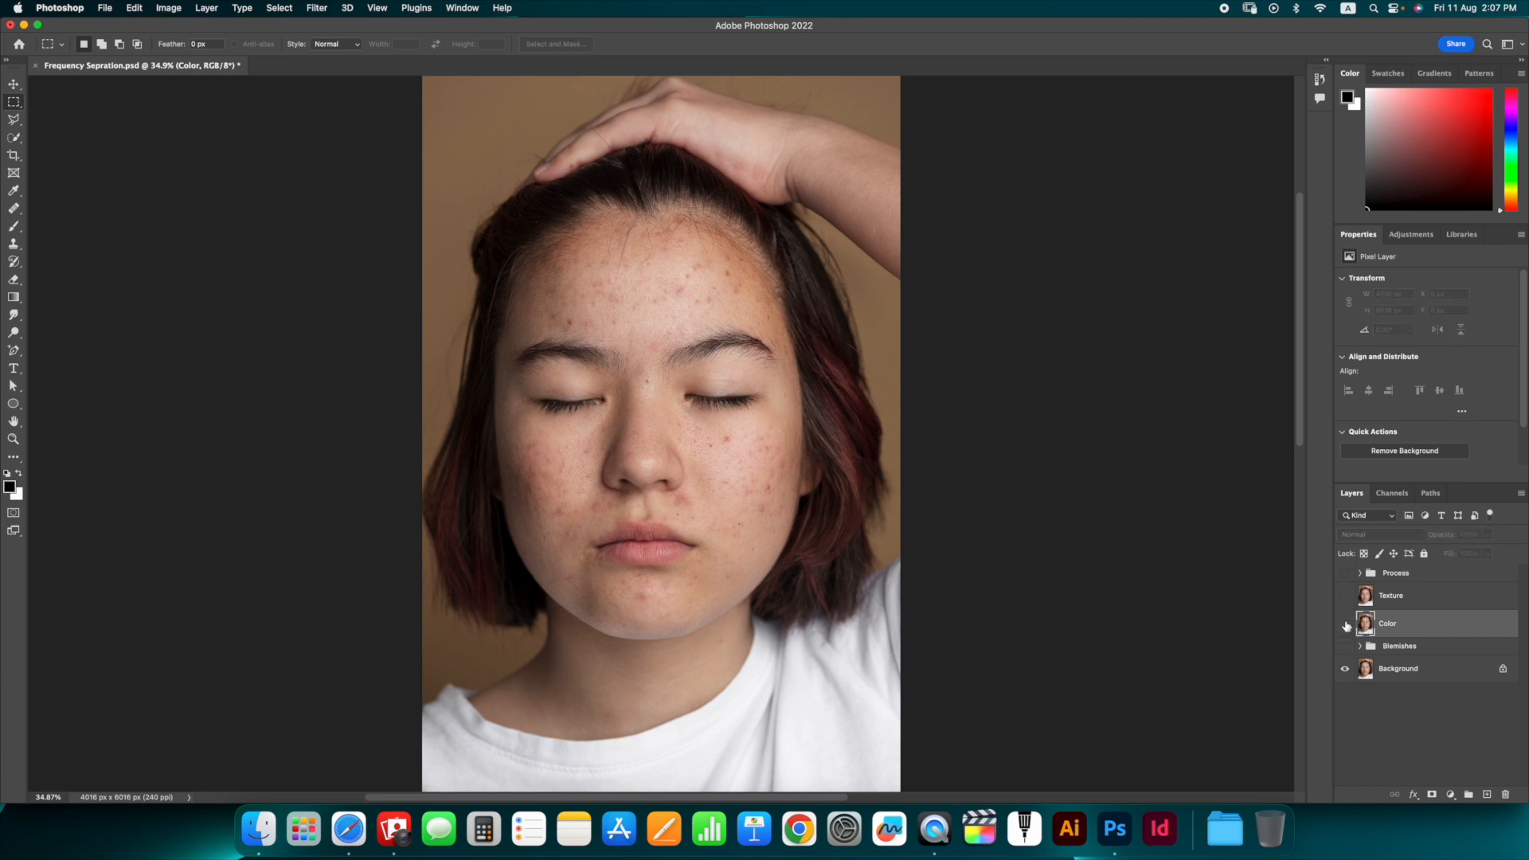
pyautogui.press('z')
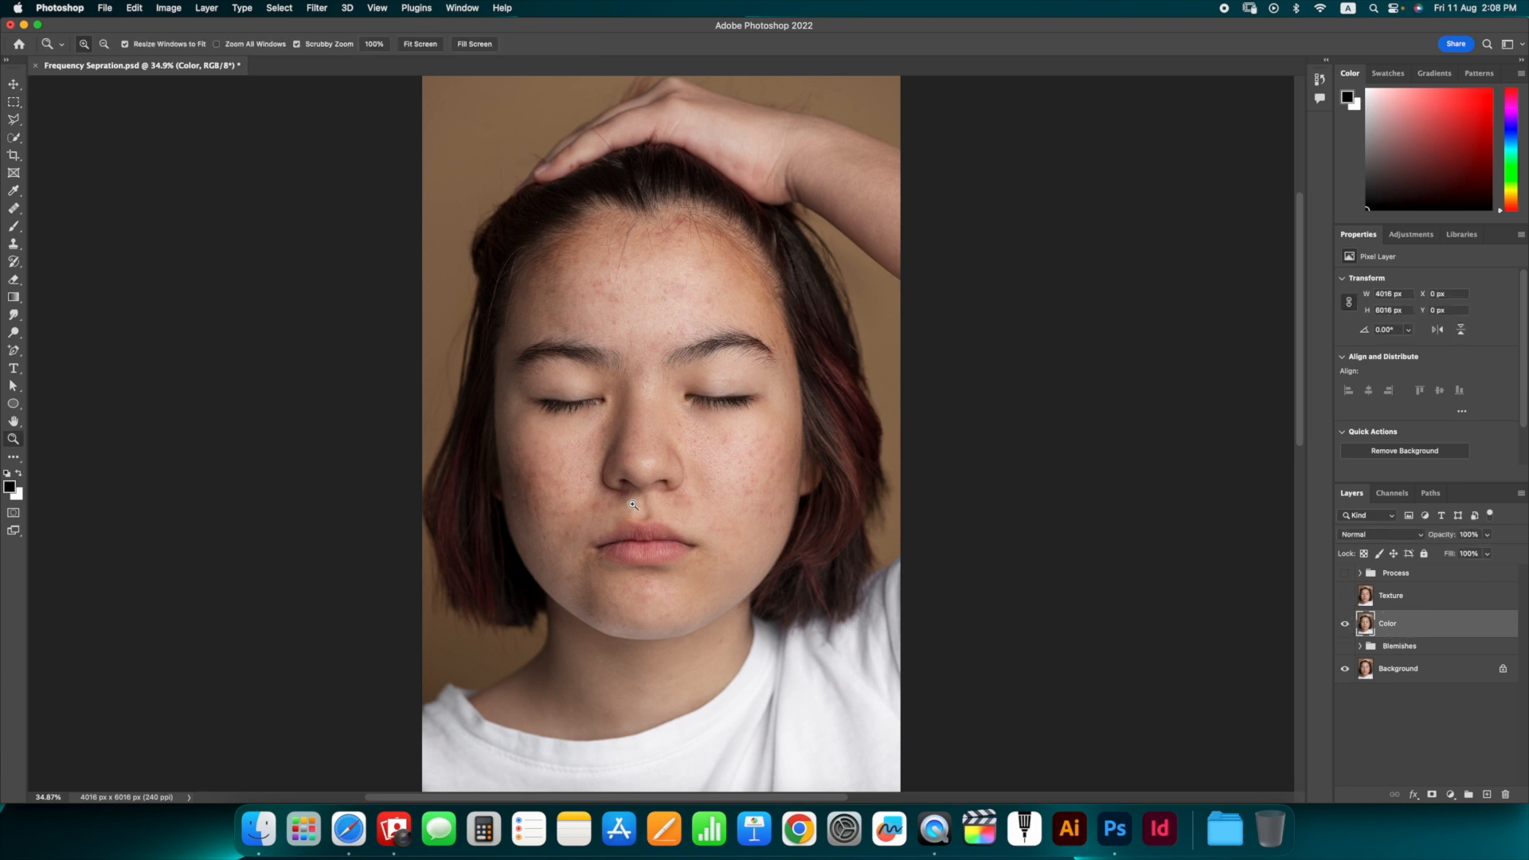
pyautogui.press('z')
pyautogui.rightClick(715, 414)
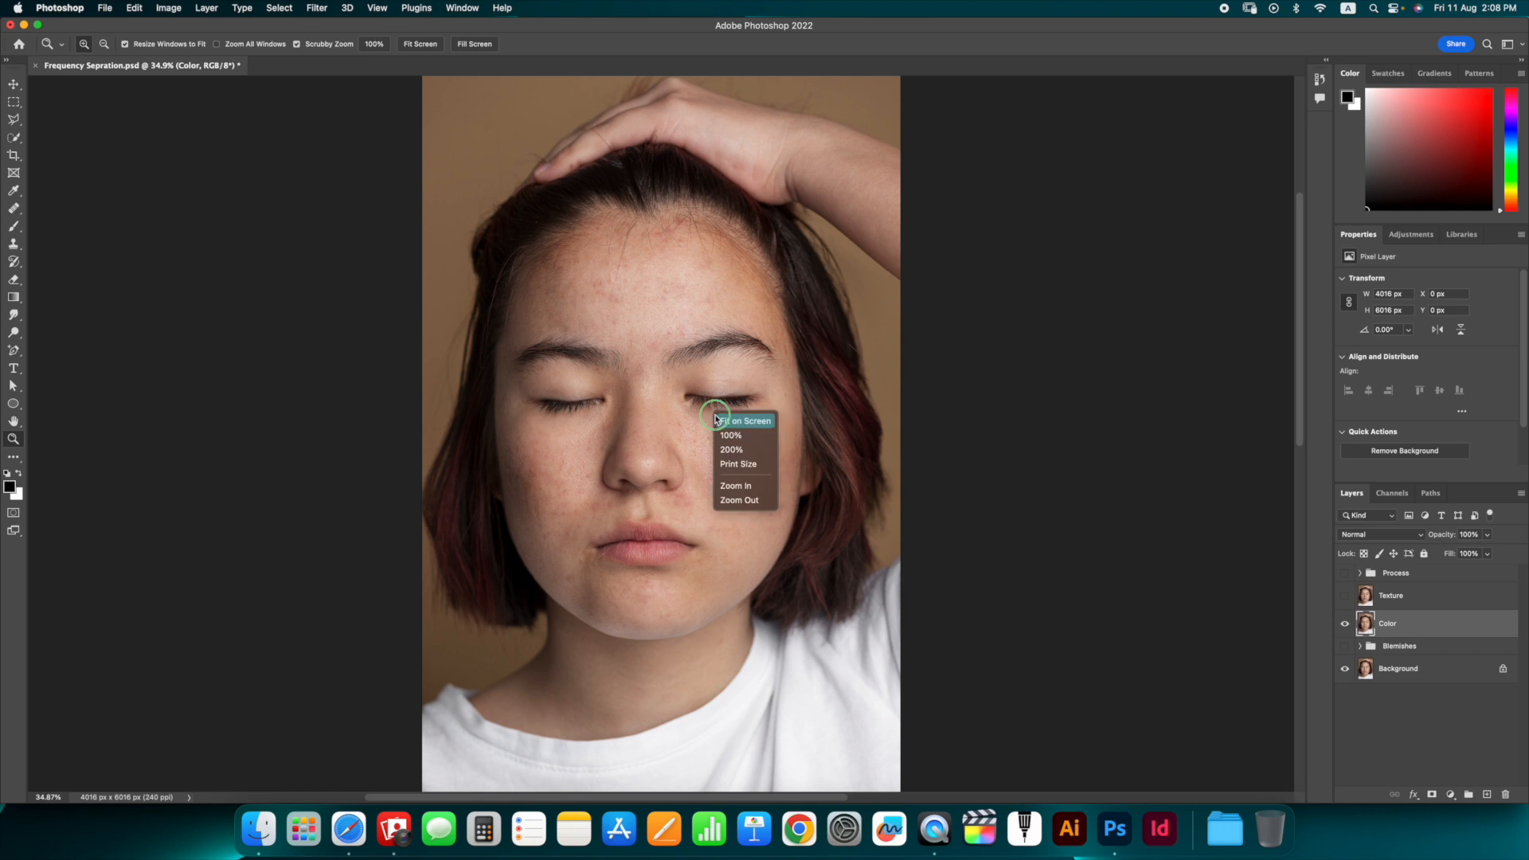
pyautogui.click(733, 435)
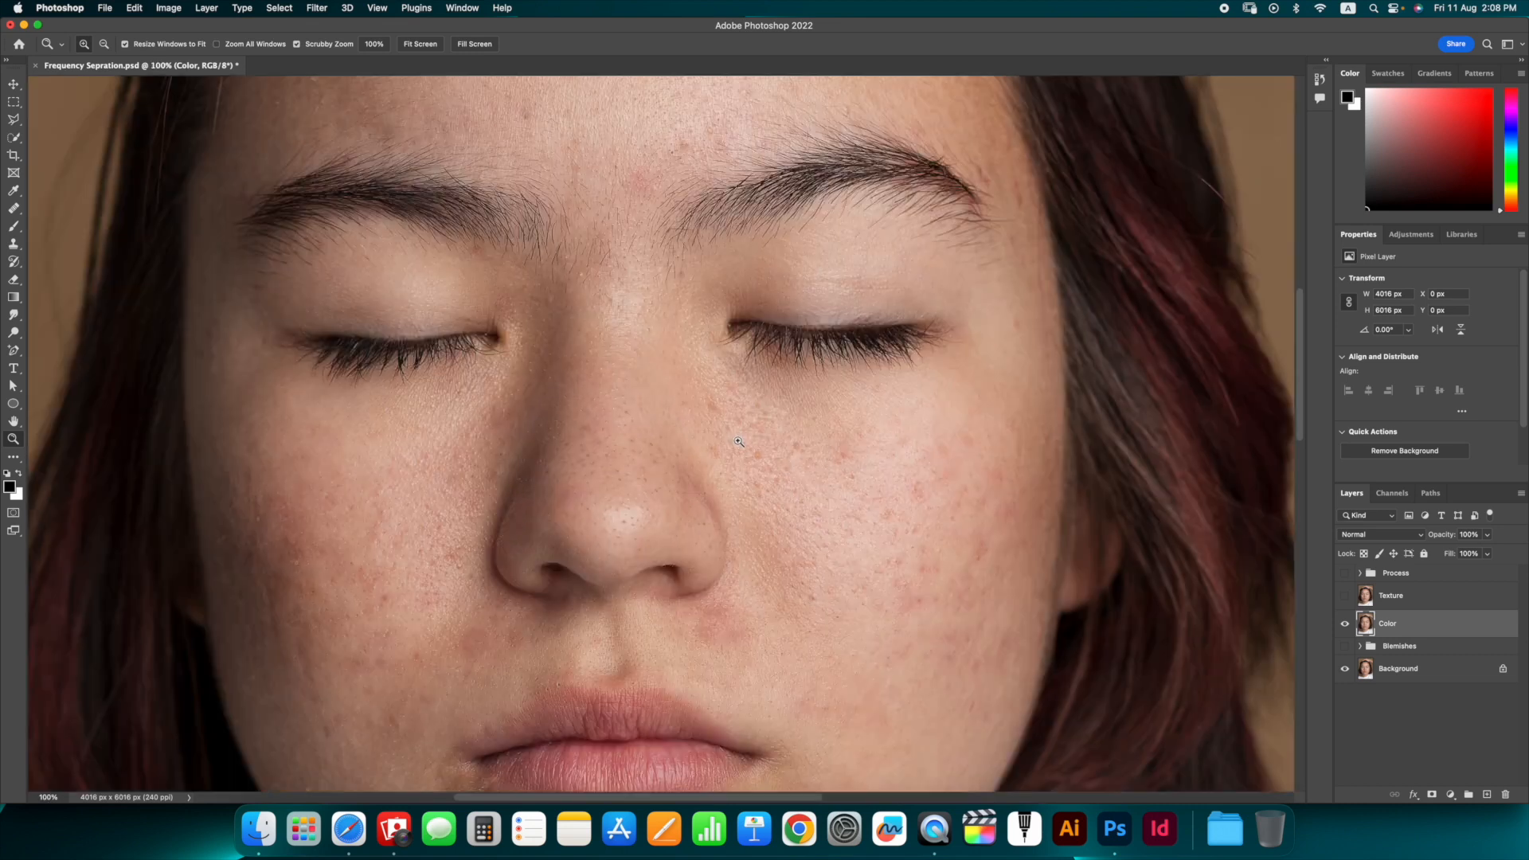
# - Start a Gaussian Blur on the Color layer, lowering the radius to 0.1 and raising it gradually to about 8 pixels
pyautogui.click(317, 8)
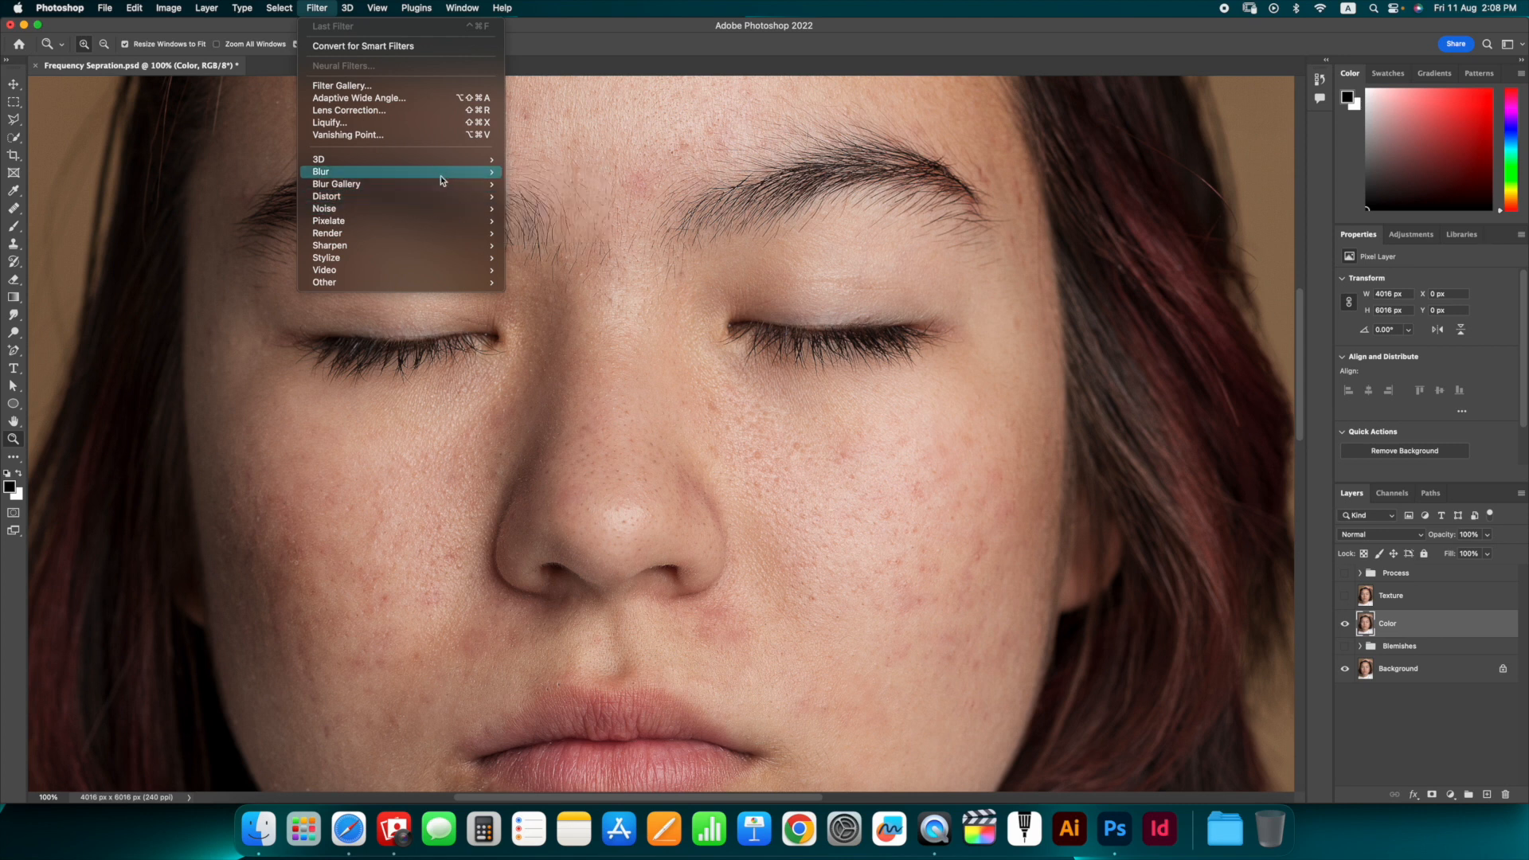
pyautogui.moveTo(441, 172)
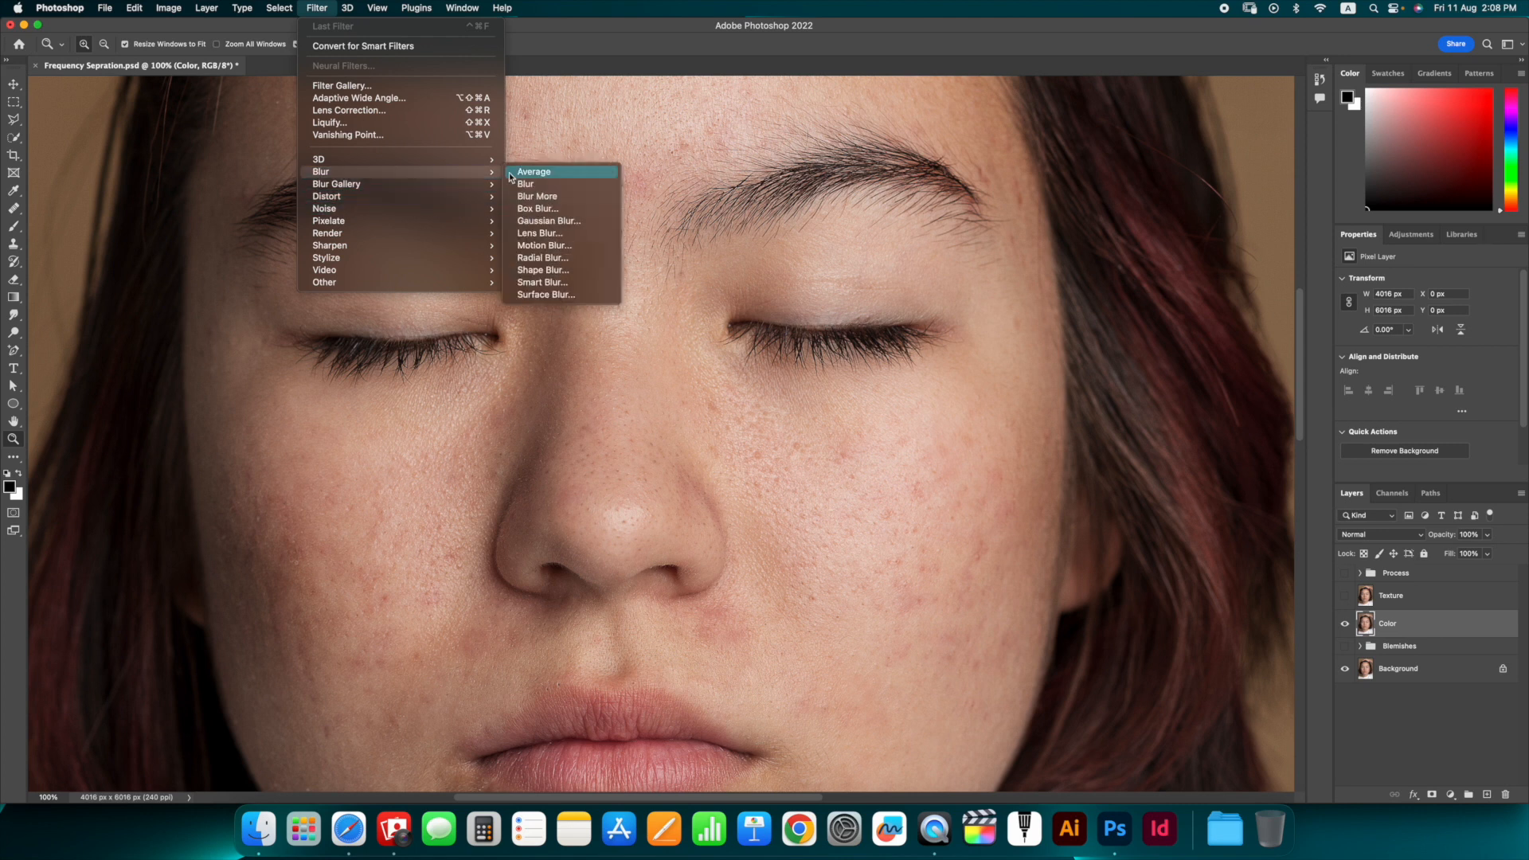
pyautogui.click(553, 226)
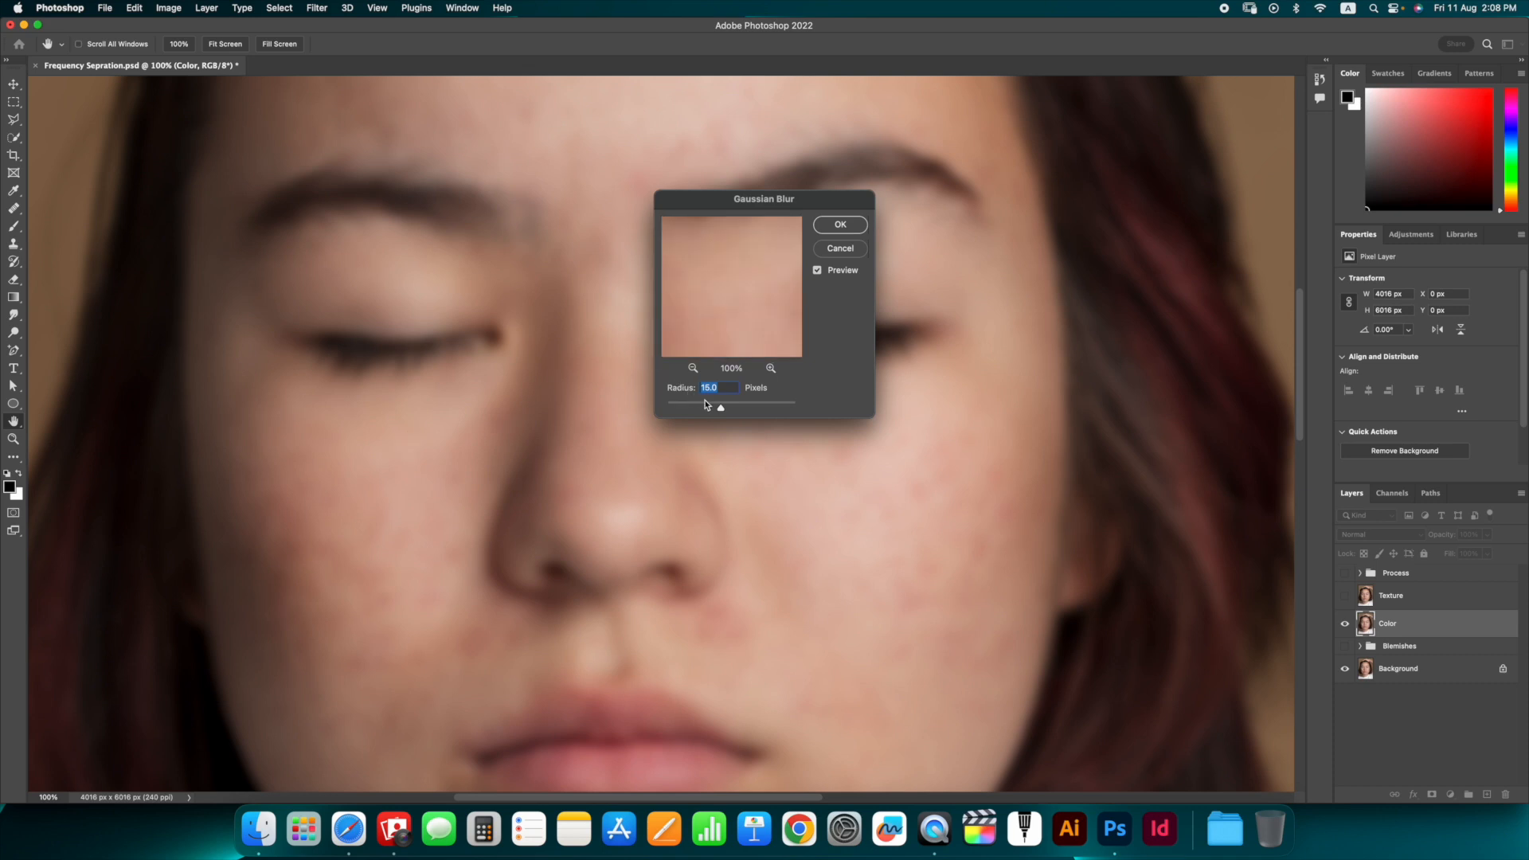
pyautogui.moveTo(720, 407); pyautogui.dragTo(617, 423)
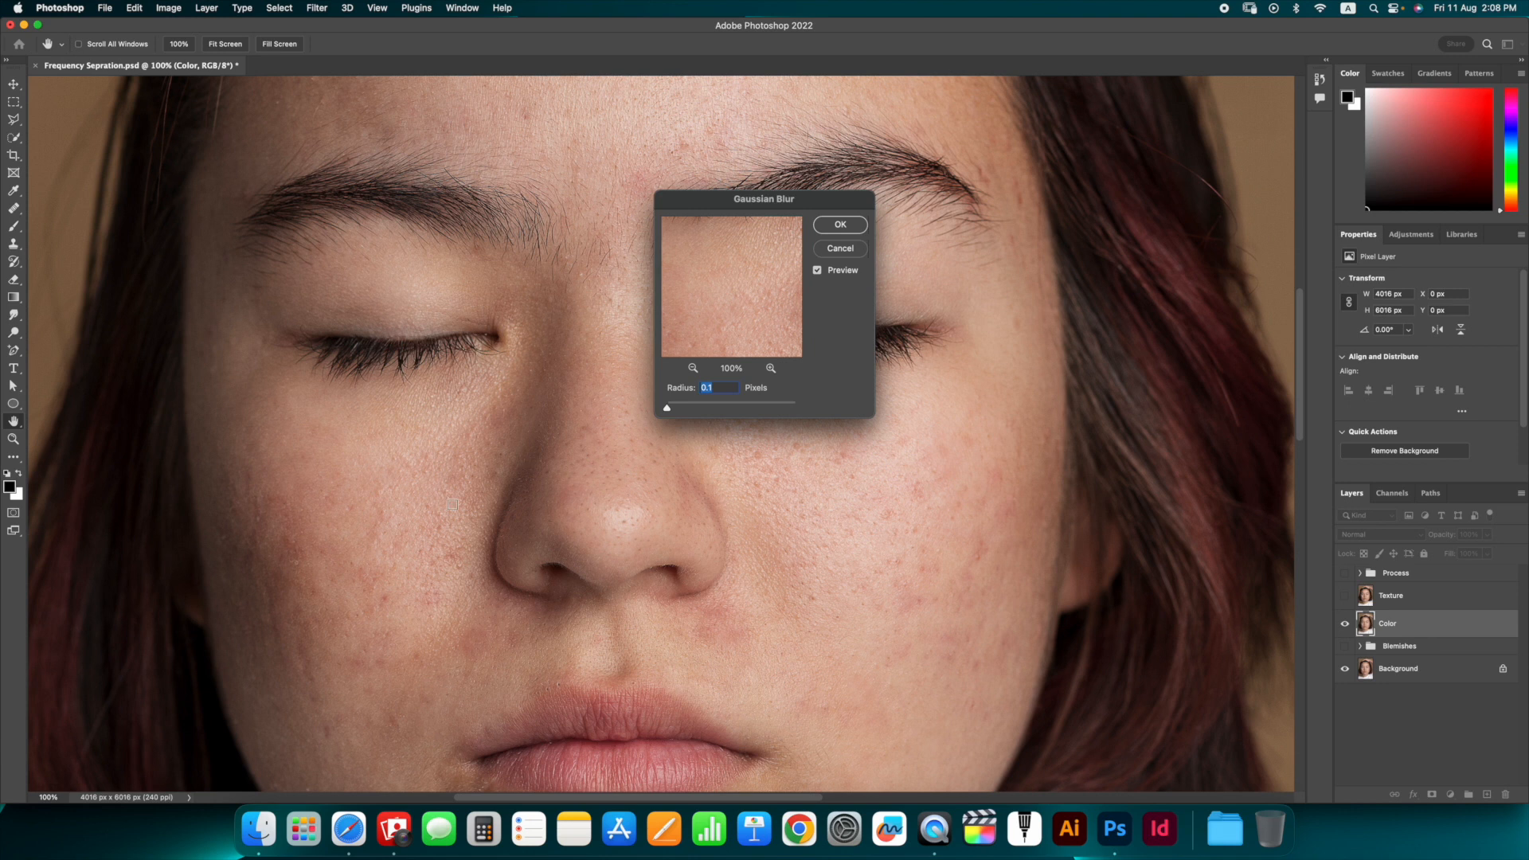
pyautogui.click(516, 453)
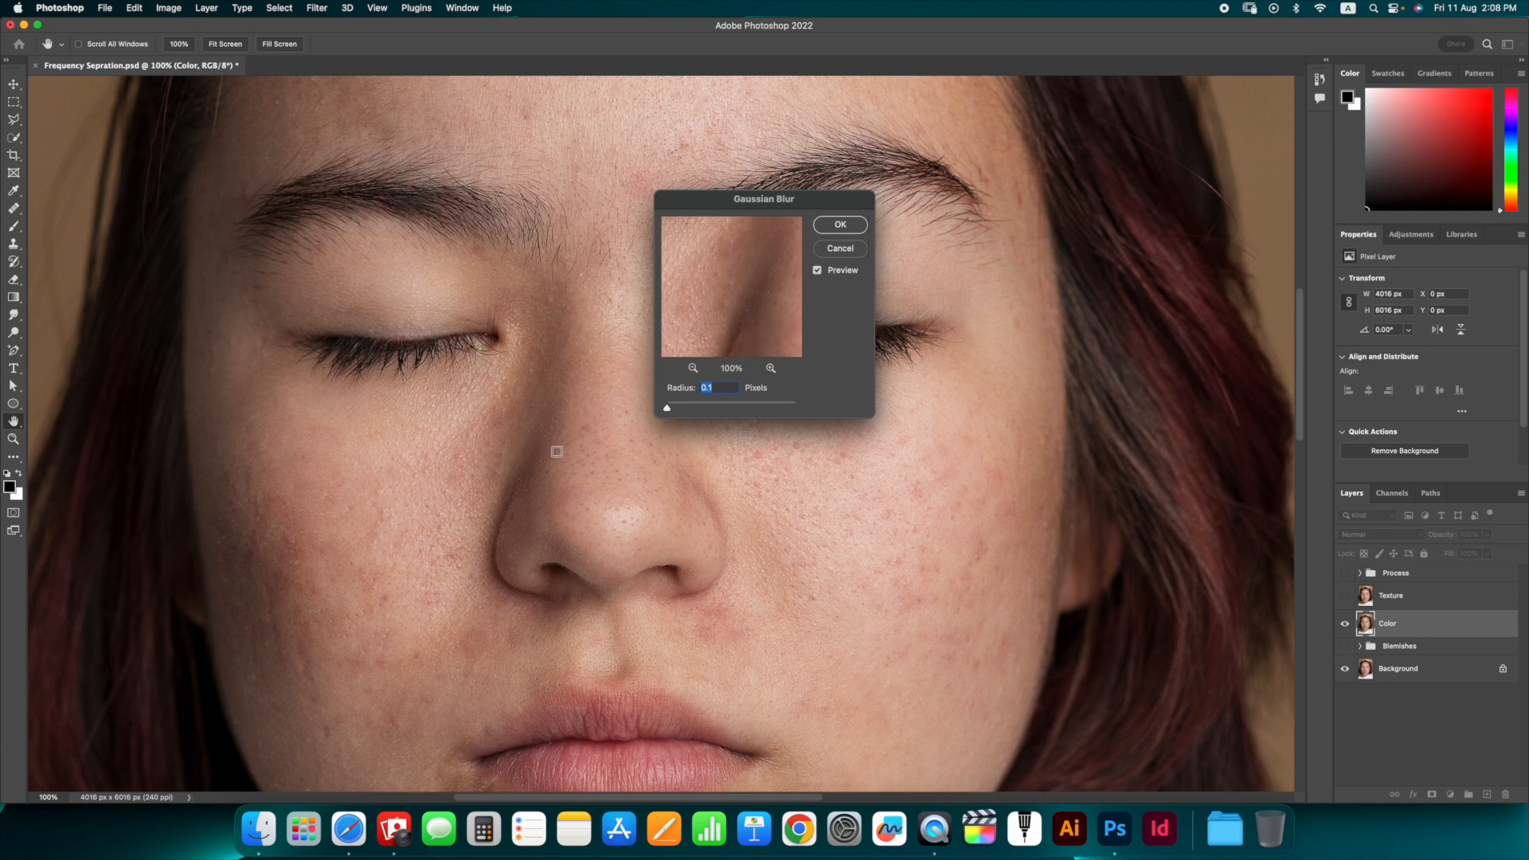
pyautogui.click(605, 453)
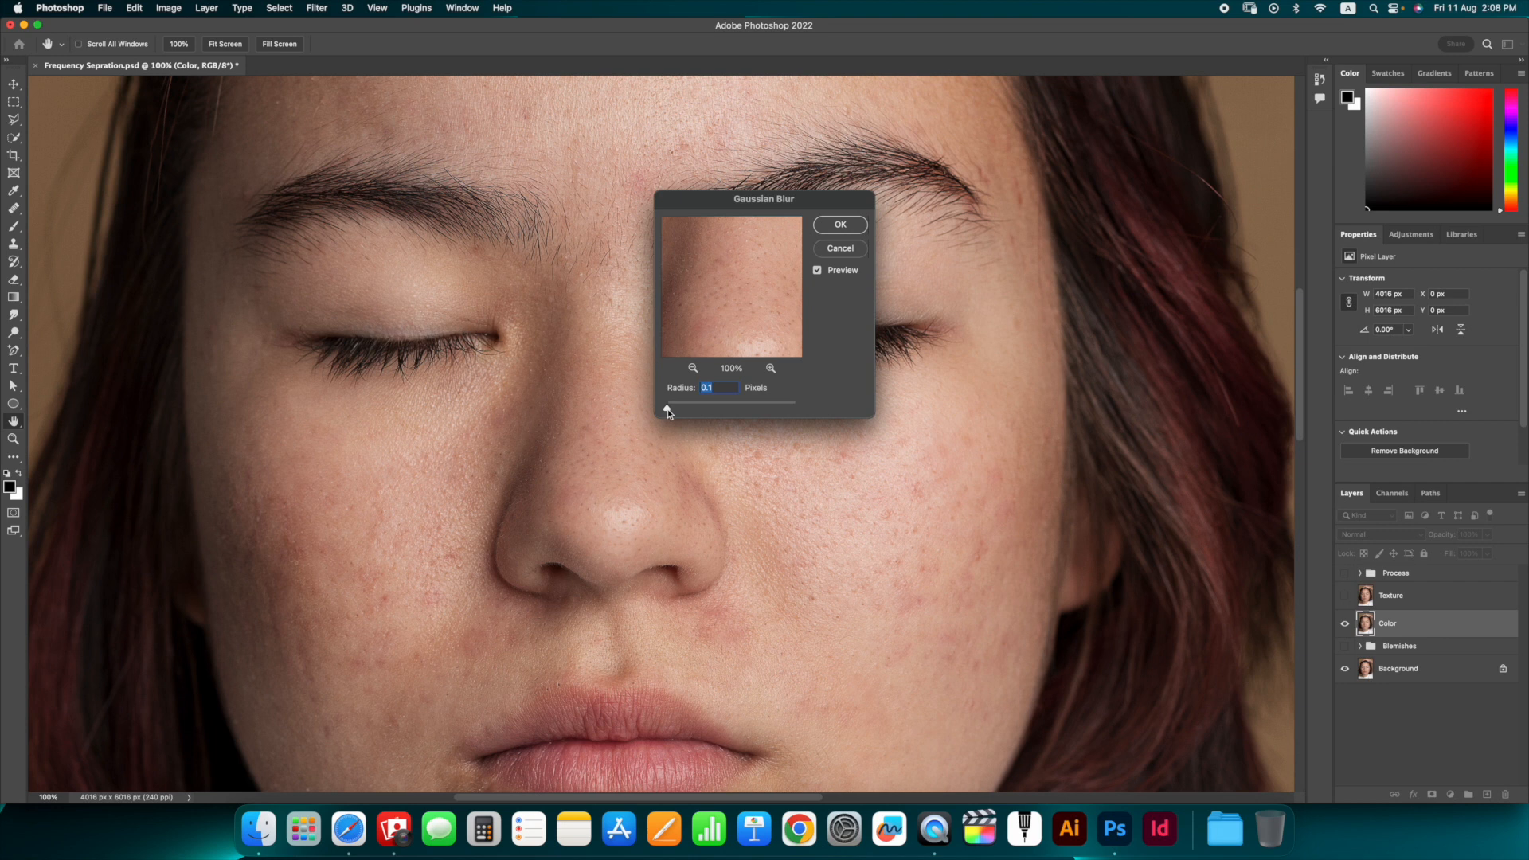
pyautogui.moveTo(667, 409); pyautogui.dragTo(700, 414)
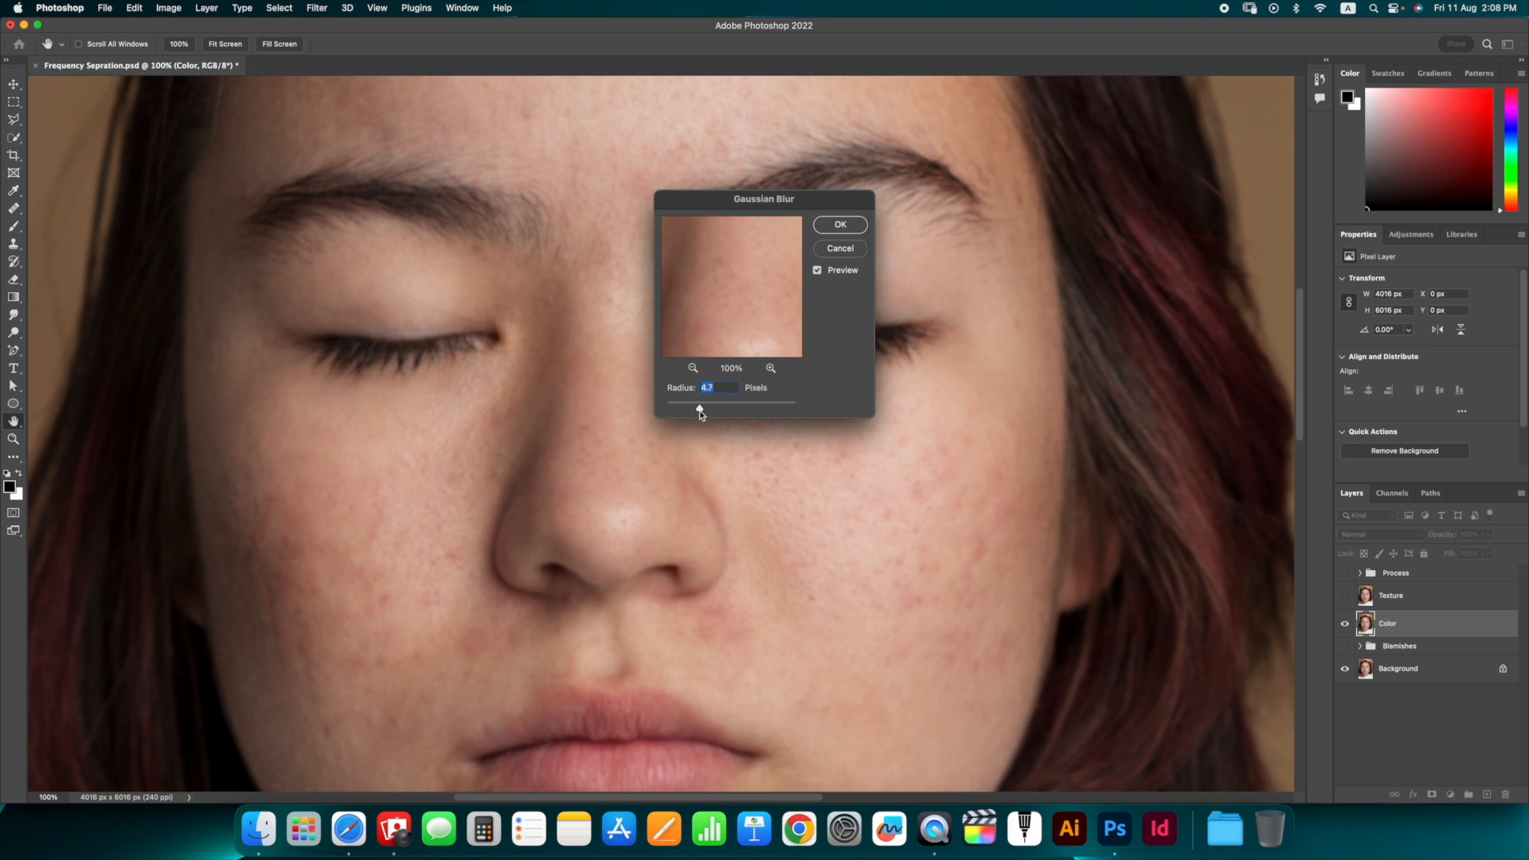
pyautogui.moveTo(704, 411); pyautogui.dragTo(713, 411)
# - Compare the blur with its preview off and on, and apply it to the Color layer with a 9-pixel radius
pyautogui.click(821, 272)
pyautogui.click(821, 270)
pyautogui.click(821, 271)
pyautogui.click(821, 270)
pyautogui.click(908, 529)
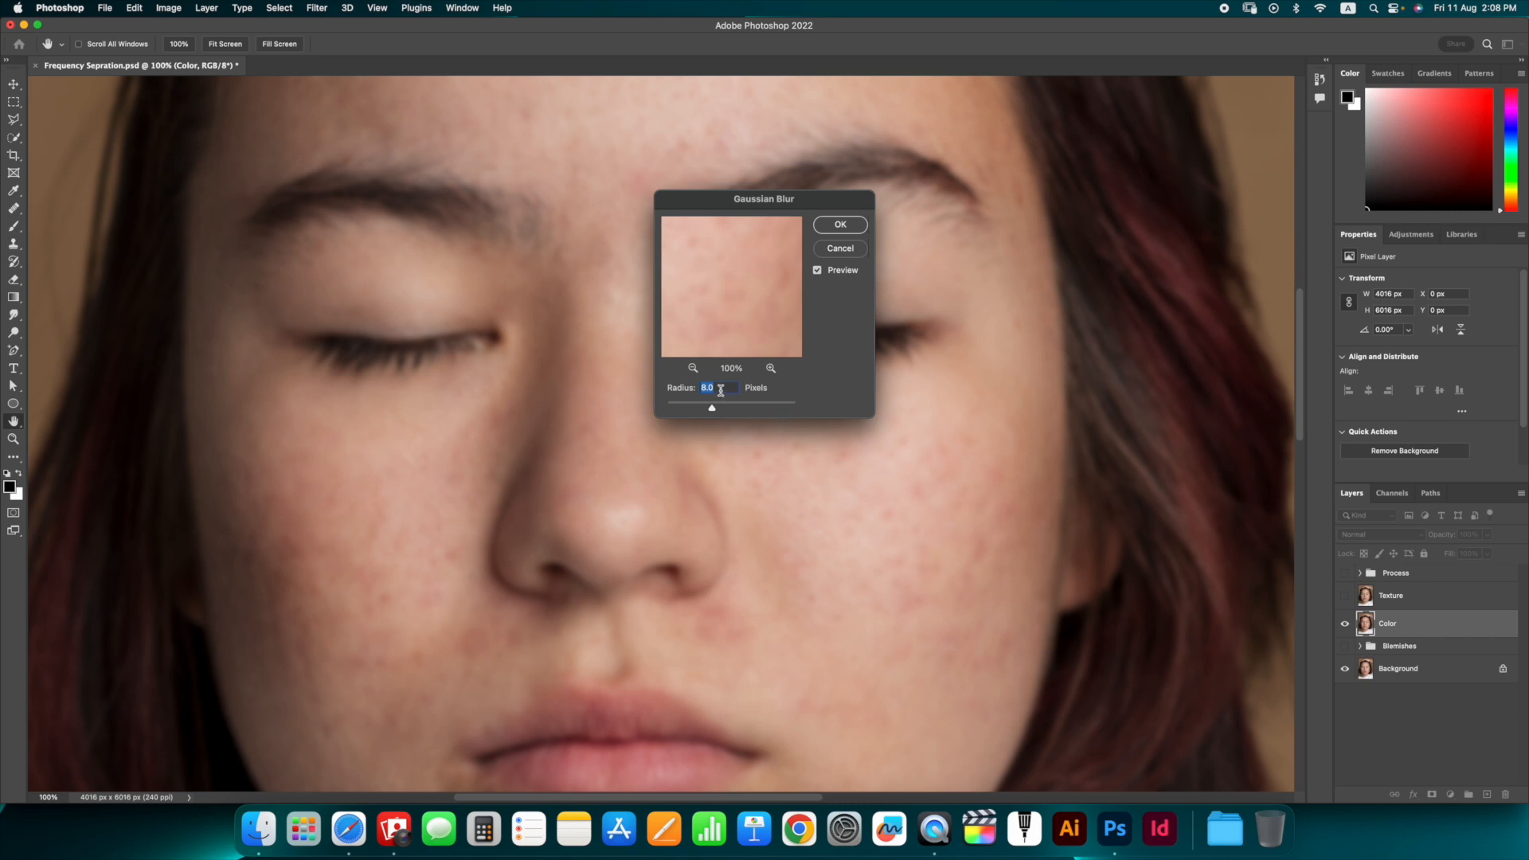
pyautogui.write('9')
pyautogui.press('Return')
# - Compare the blurred Color layer hidden and shown, and make the Texture layer visible and selected
pyautogui.press('z')
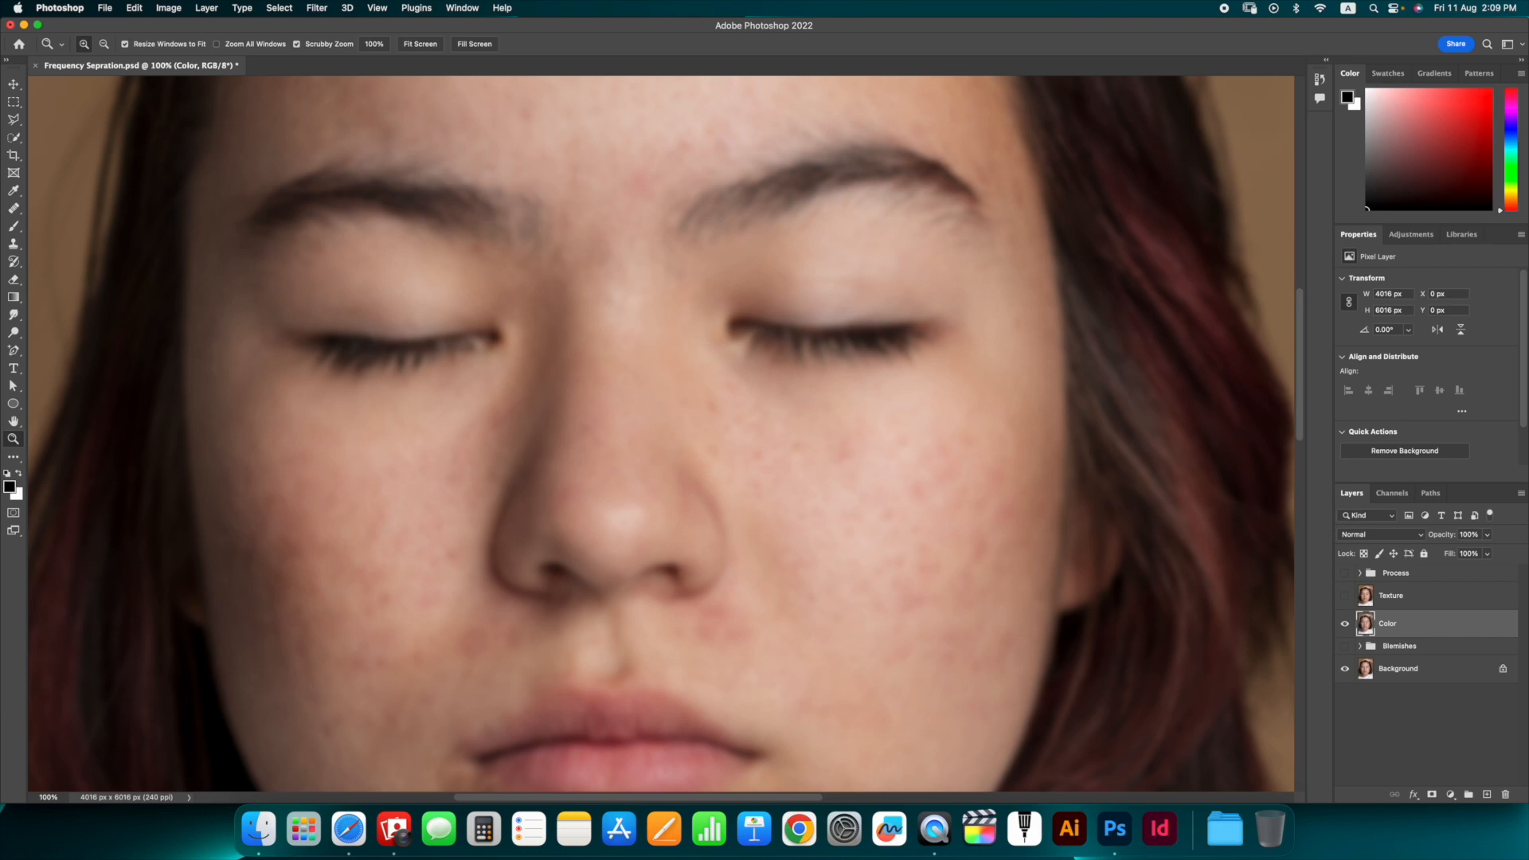
pyautogui.click(1345, 624)
pyautogui.click(1345, 625)
pyautogui.click(1345, 624)
pyautogui.click(1409, 597)
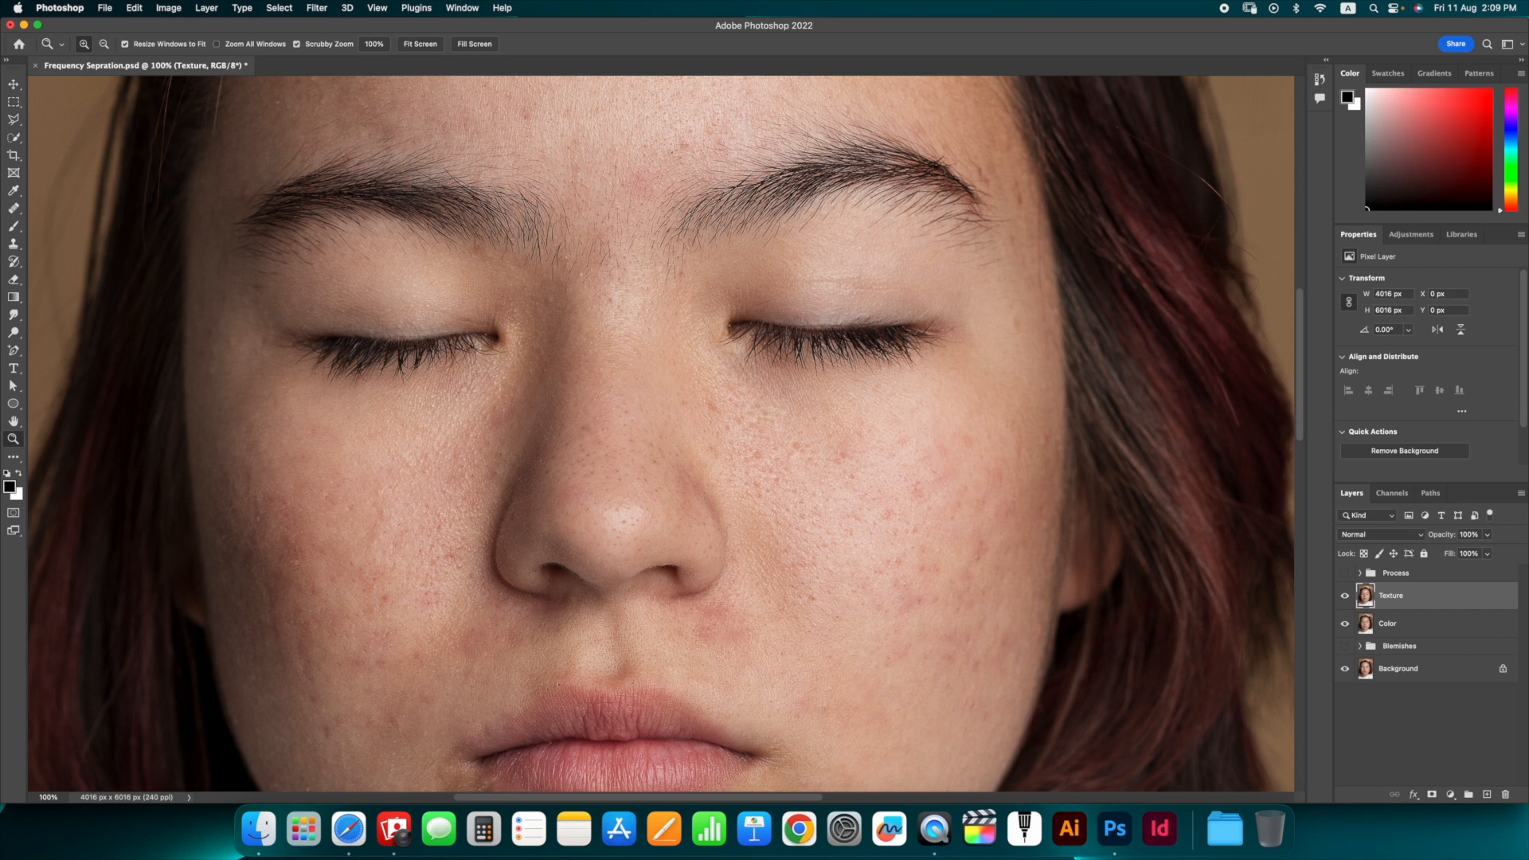
# - Open Apply Image for the Texture layer with Color as the source layer and Subtract as the blending
pyautogui.click(168, 8)
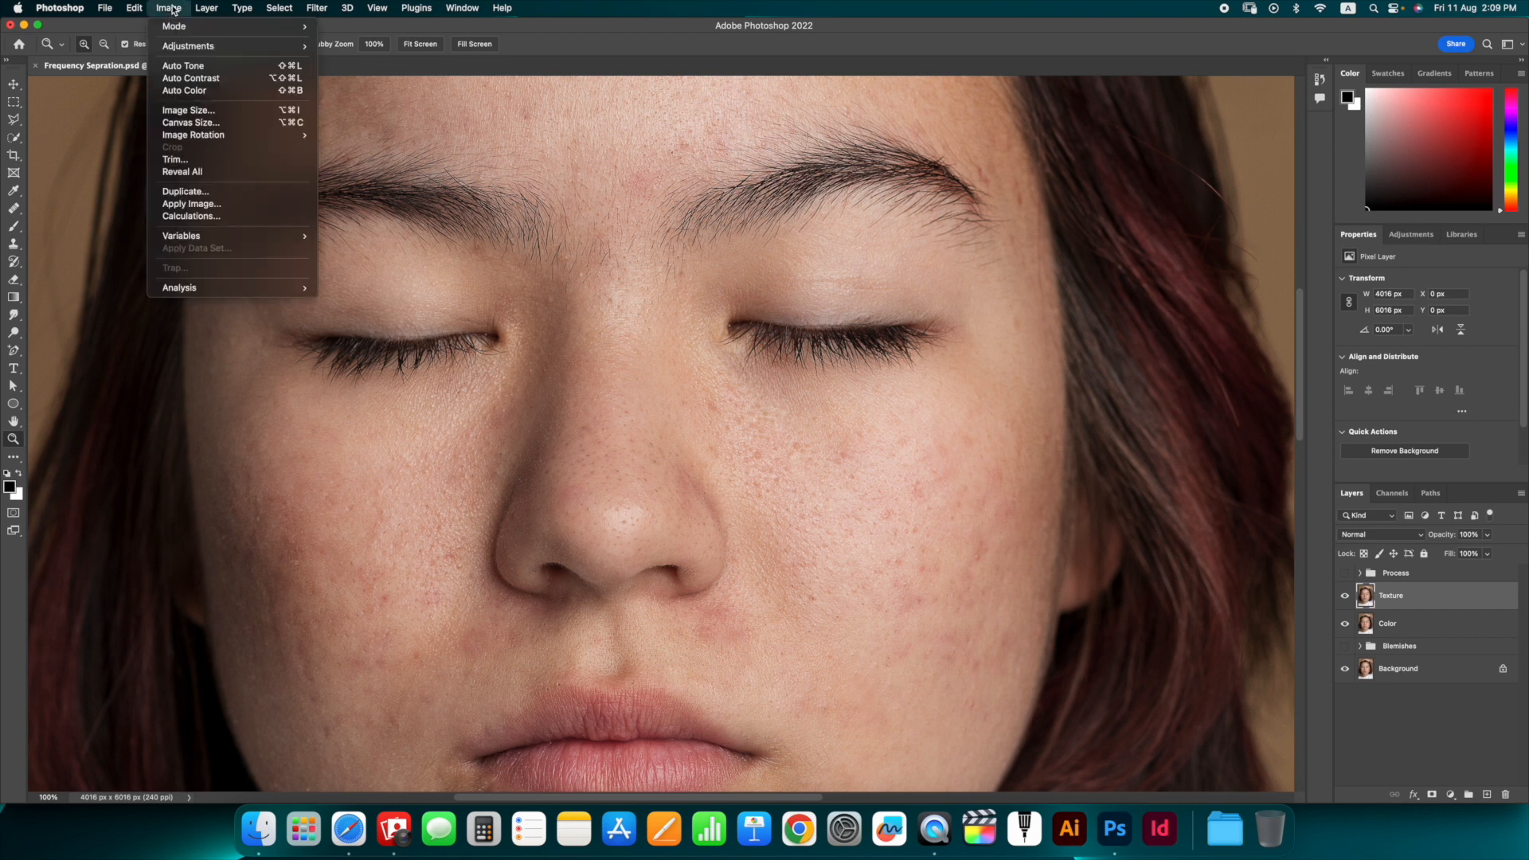
pyautogui.click(229, 206)
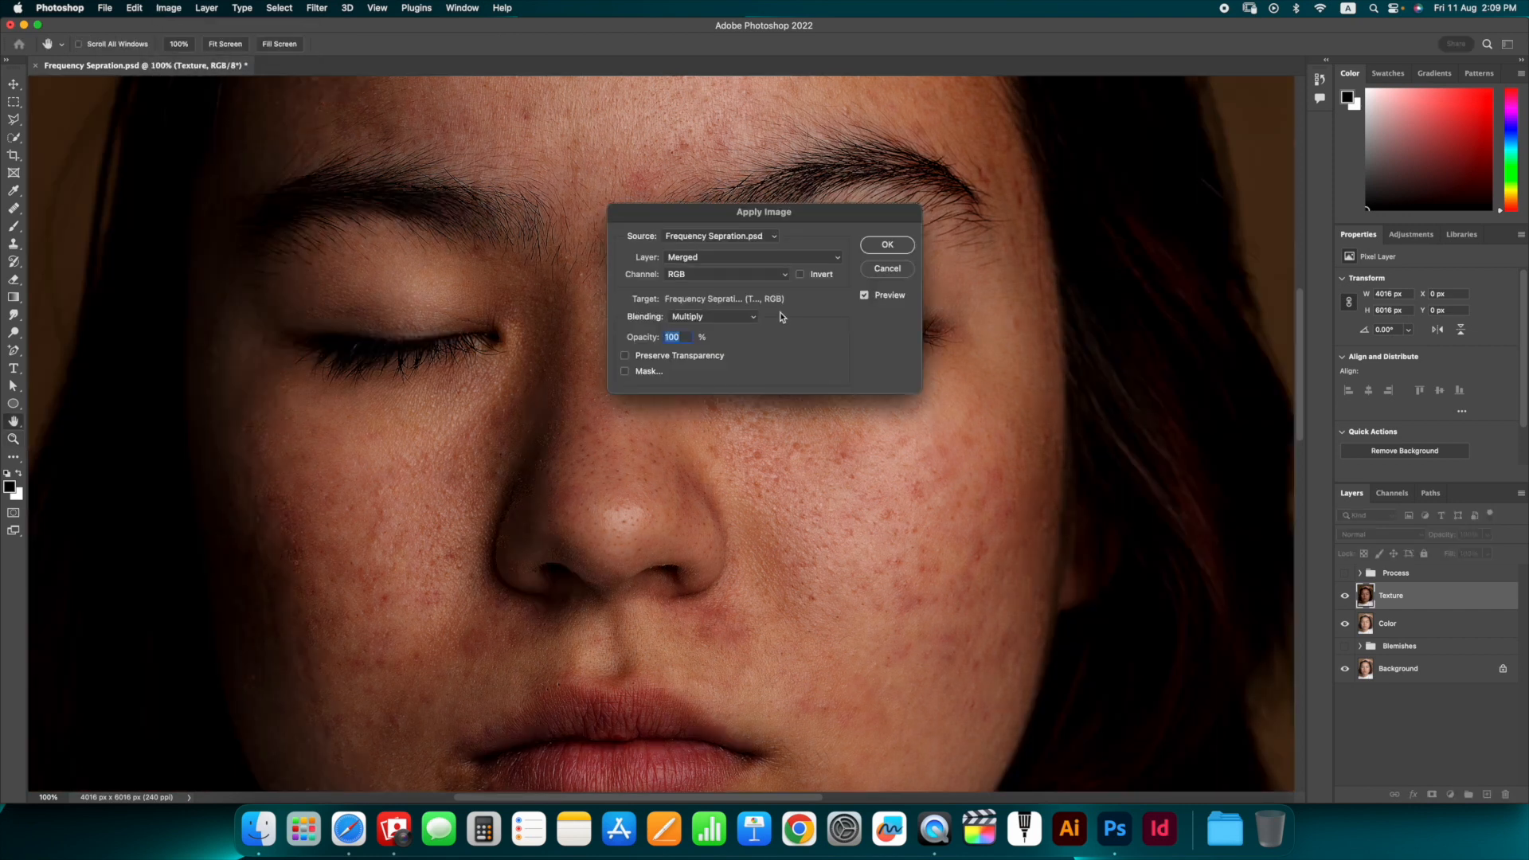
pyautogui.click(750, 258)
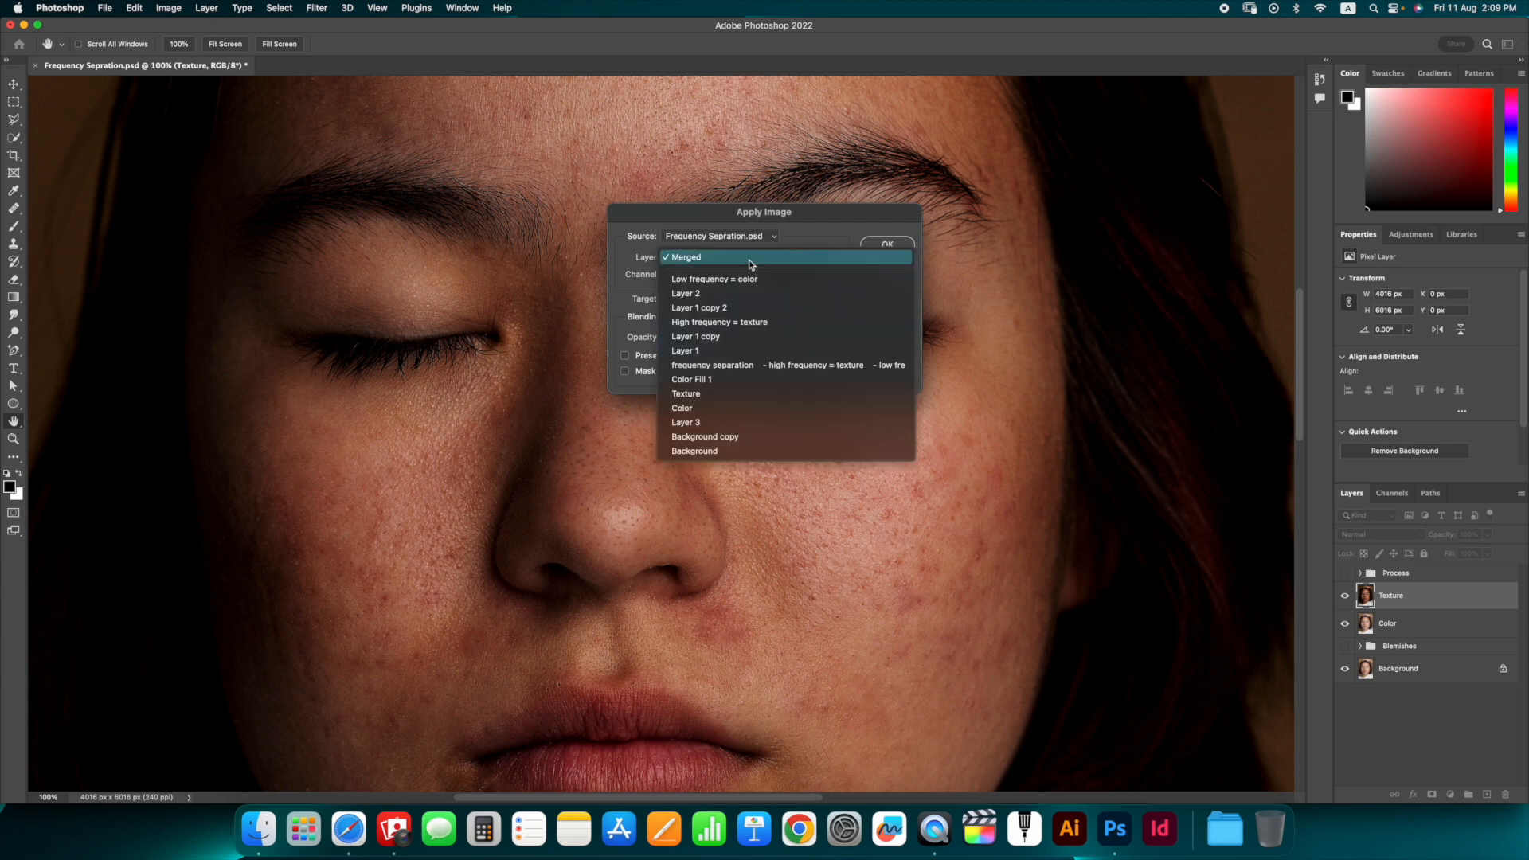
pyautogui.click(752, 404)
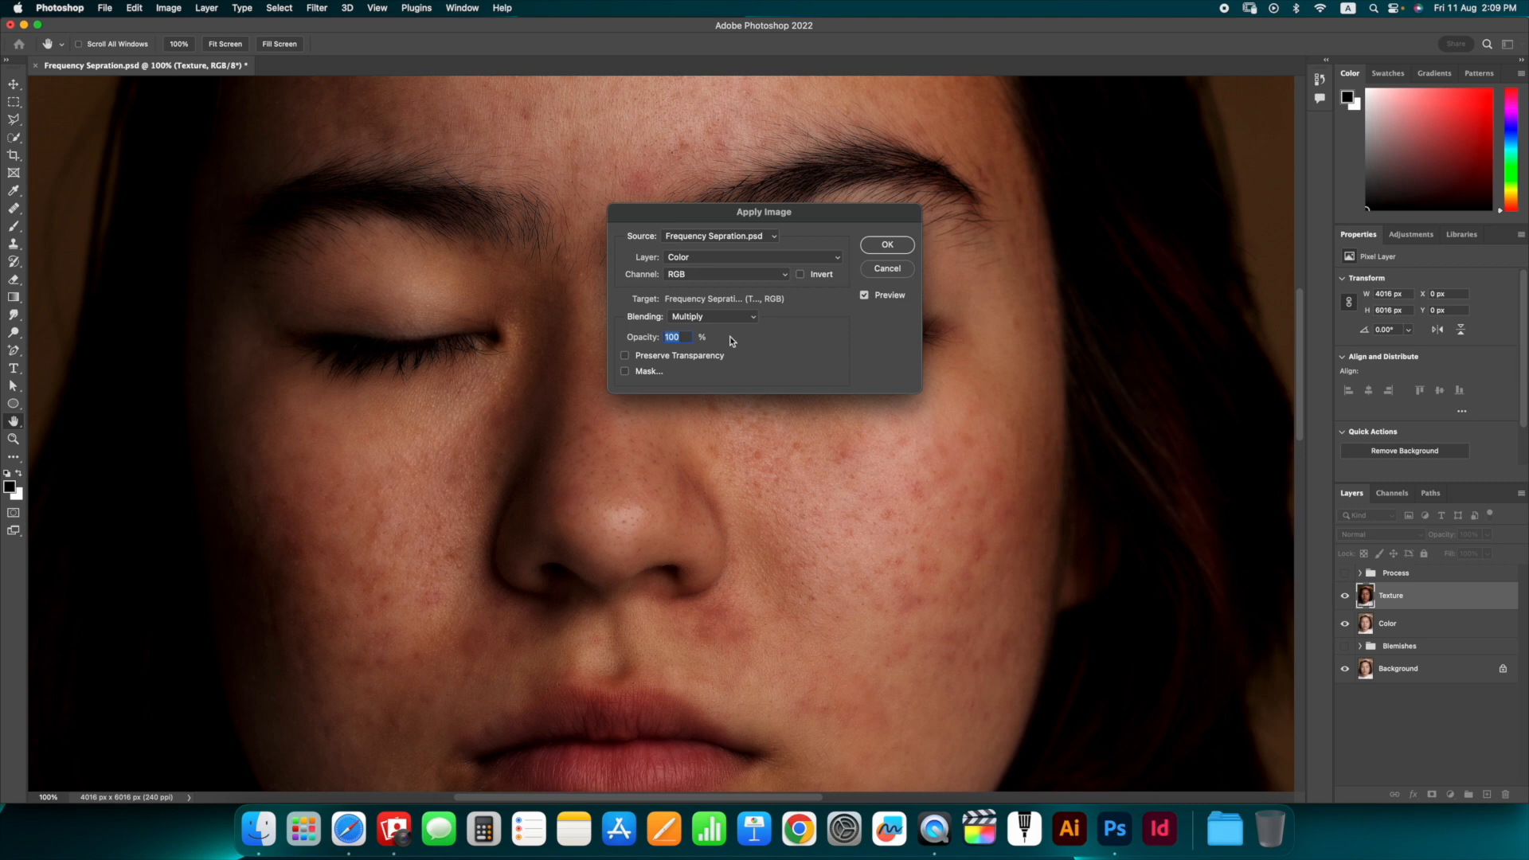
pyautogui.click(726, 321)
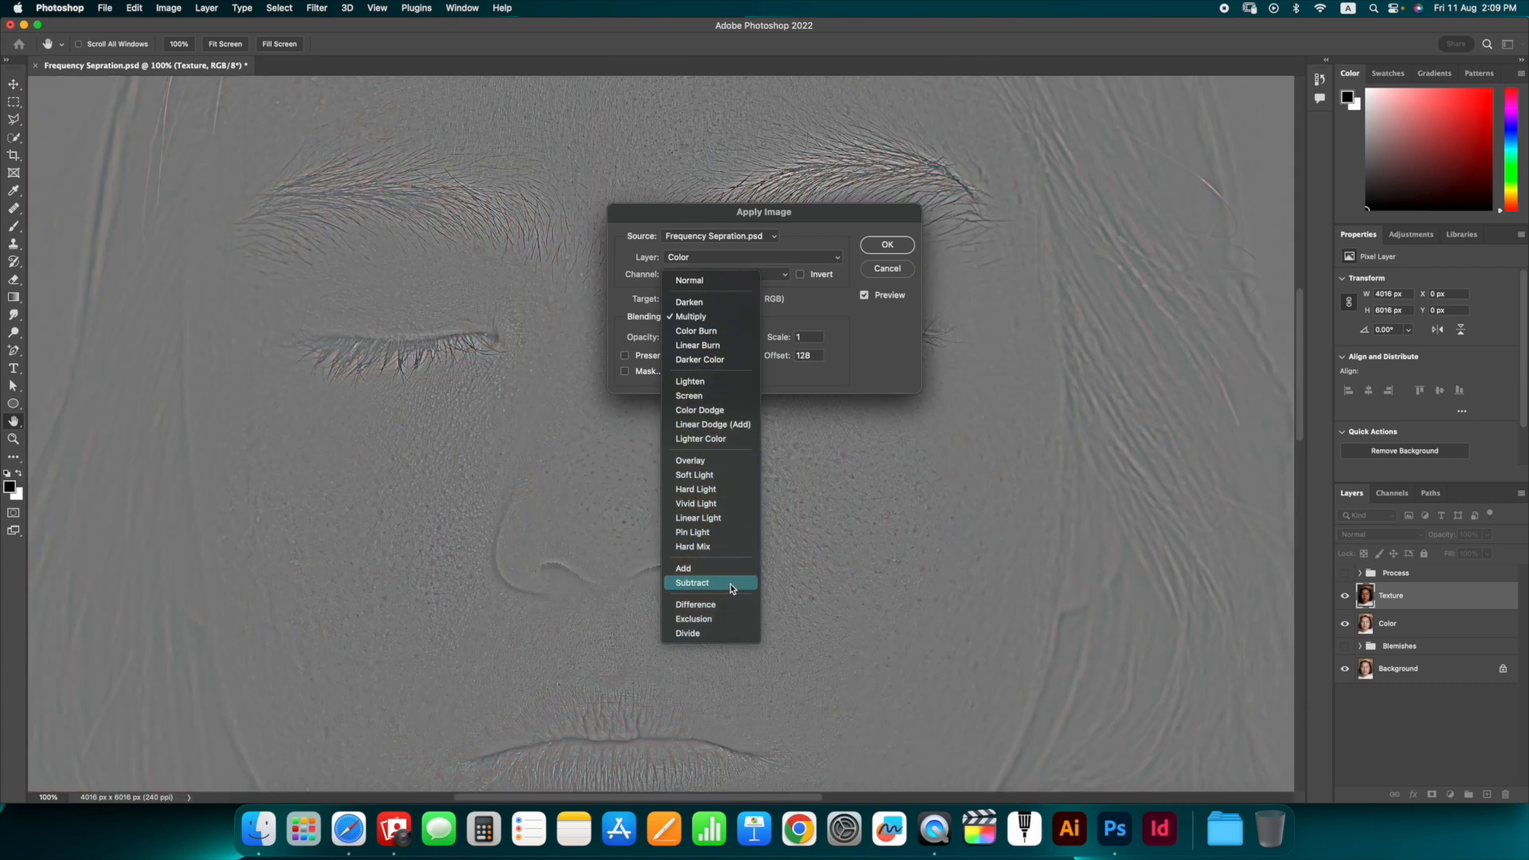
pyautogui.click(731, 585)
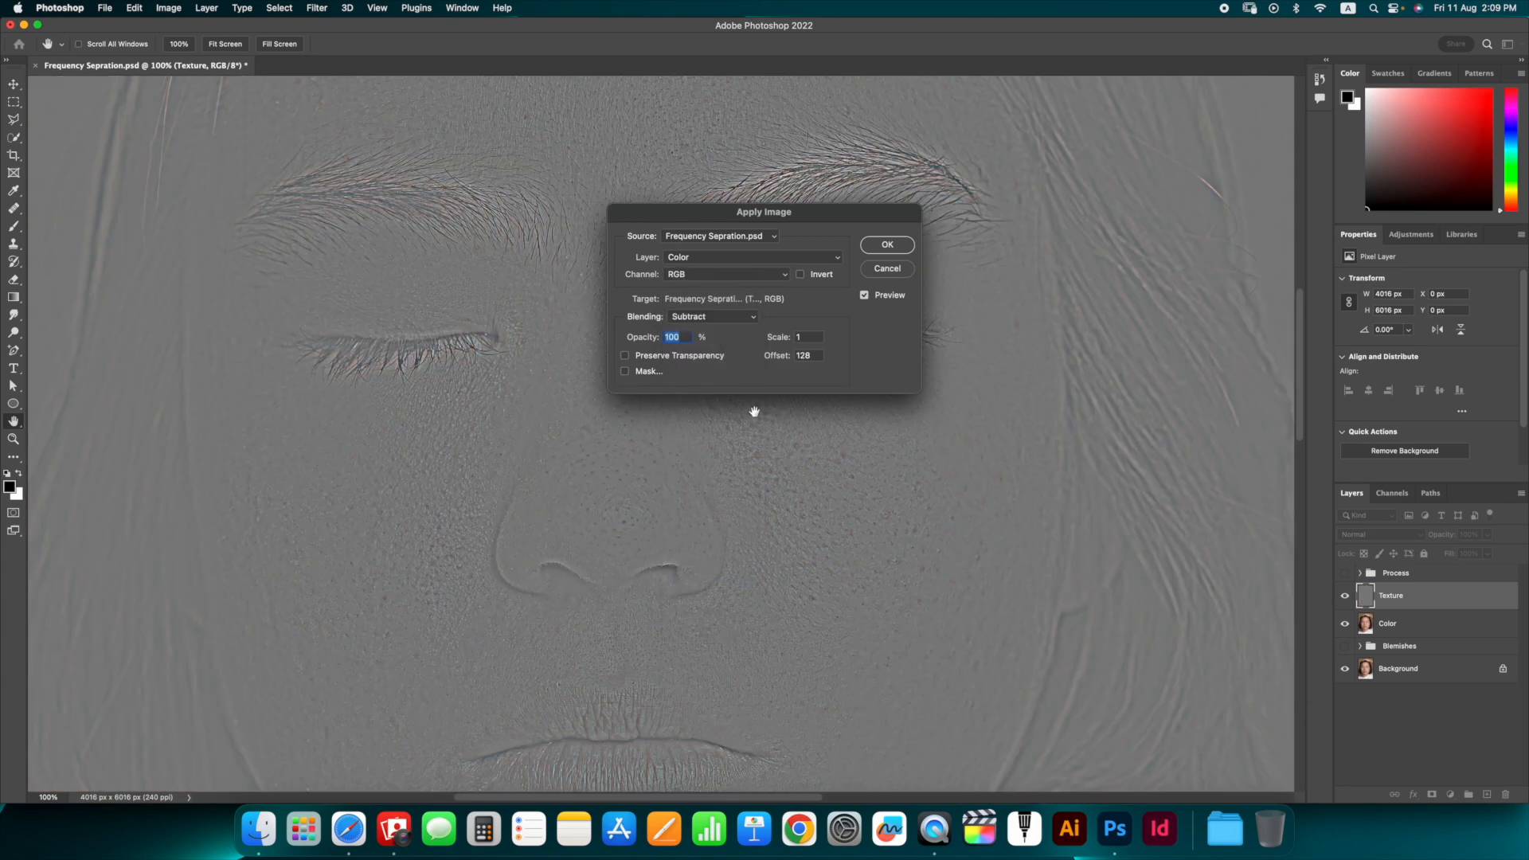
# - Set the Apply Image scale to 2, keep the offset at 128, and apply it to the Texture layer
pyautogui.doubleClick(809, 336)
pyautogui.write('2')
pyautogui.press('Tab')
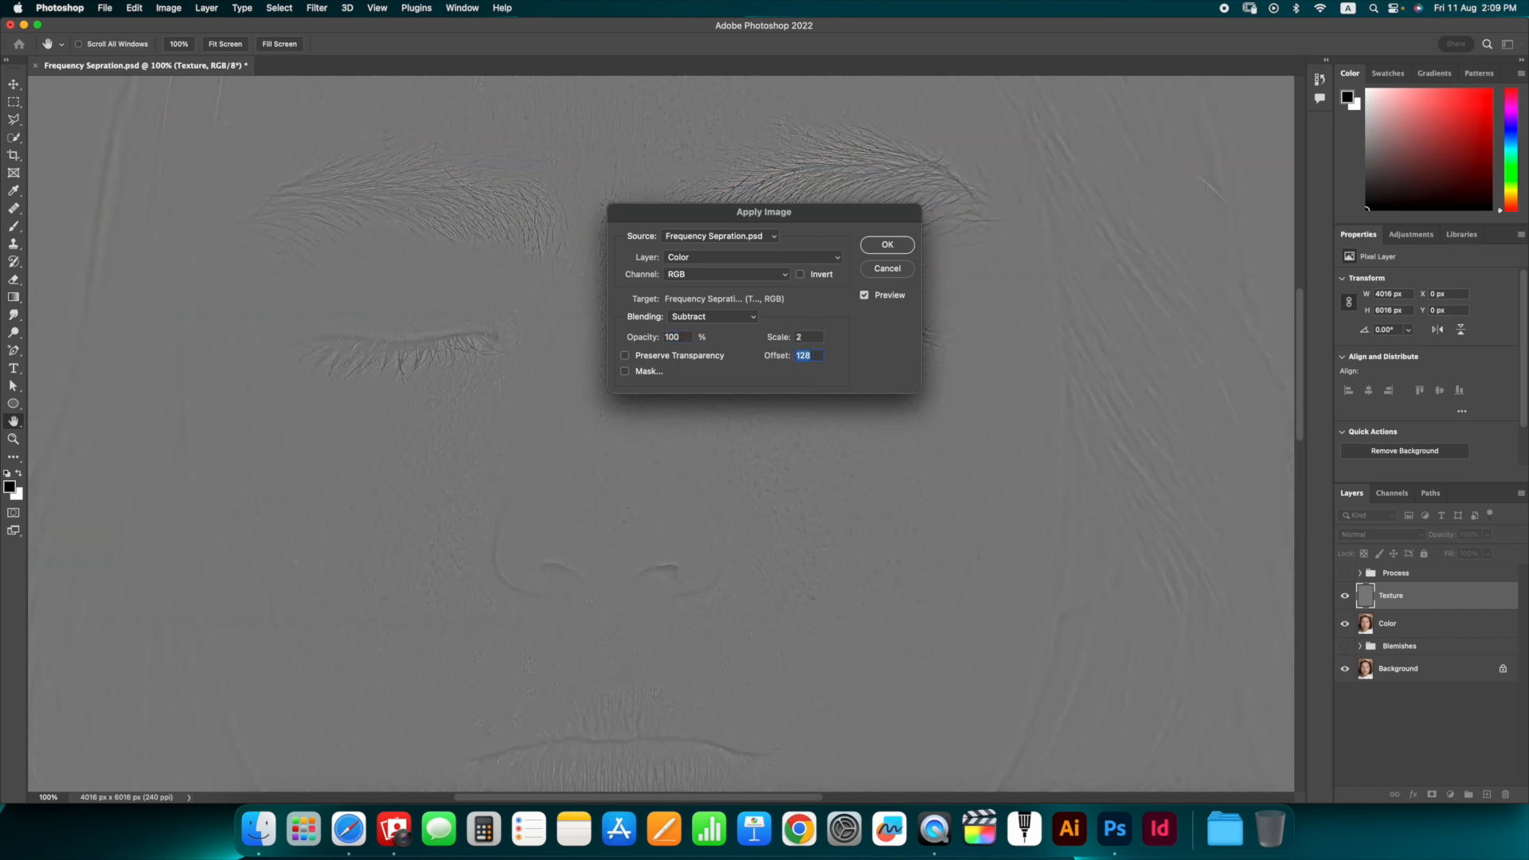
pyautogui.press('Tab')
pyautogui.press('Tab')
pyautogui.press('Tab')
pyautogui.press('Return')
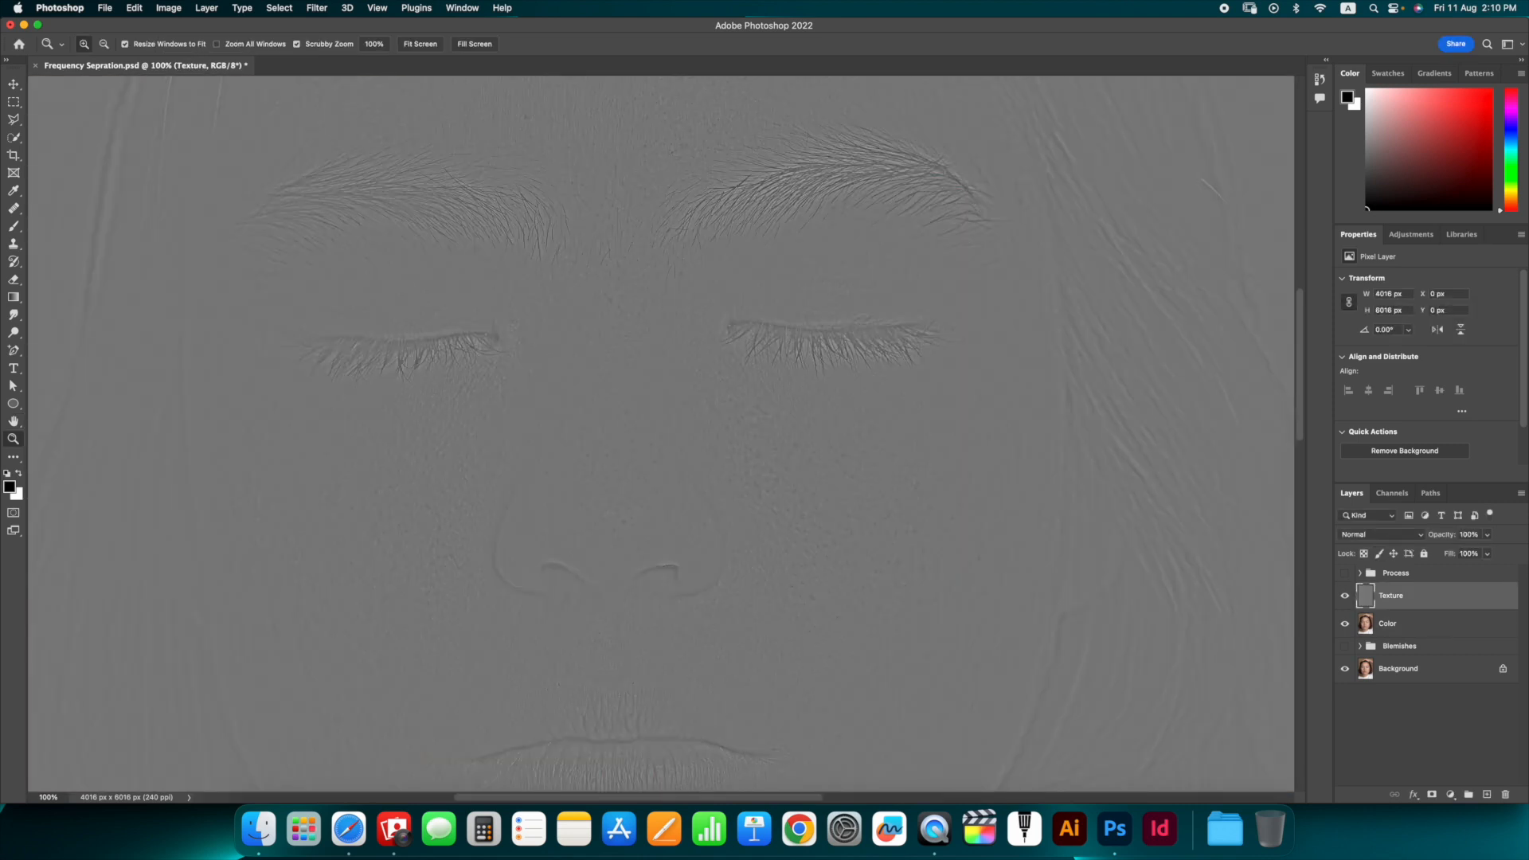
# - Set the Texture layer's blending mode to Vivid Light
pyautogui.click(1381, 535)
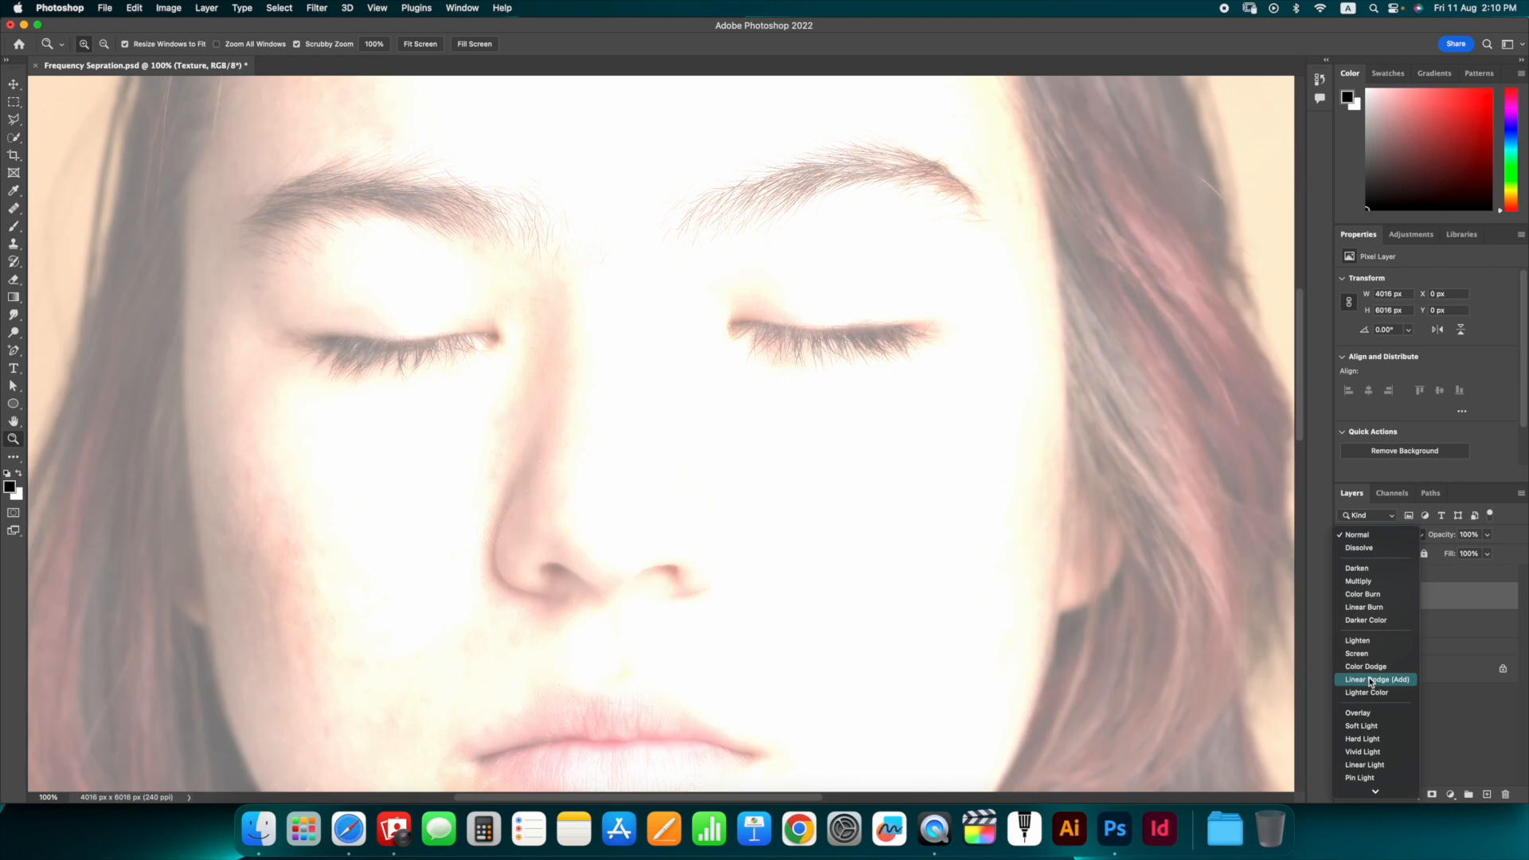
pyautogui.click(1363, 752)
pyautogui.click(1378, 534)
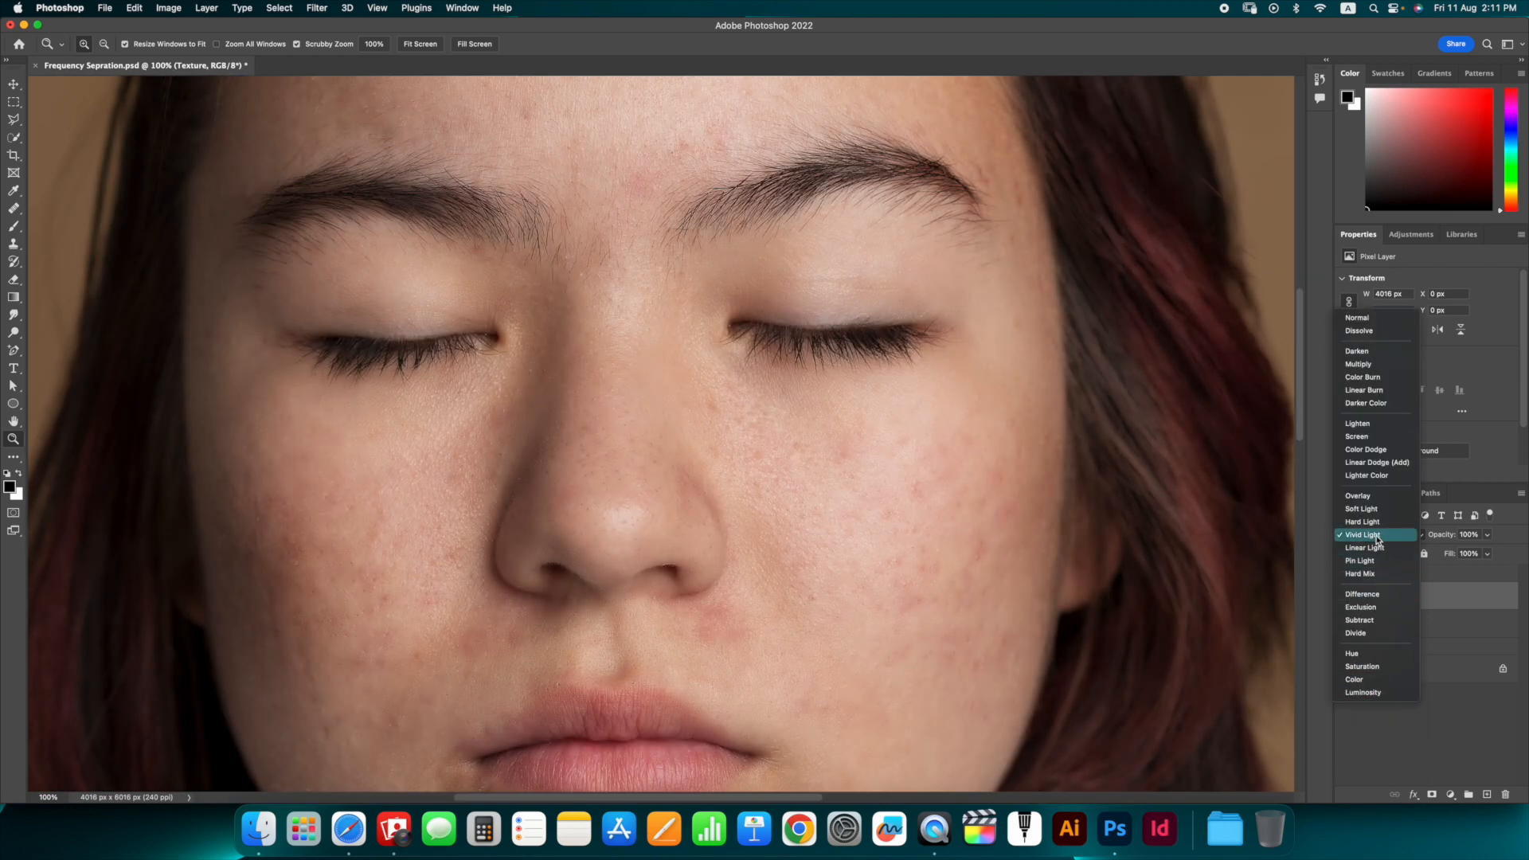
pyautogui.click(1378, 535)
# - Compare the portrait with the Texture layer hidden and shown, and examine the skin detail around the nose and cheeks
pyautogui.click(1346, 599)
pyautogui.click(1346, 599)
pyautogui.click(1346, 599)
pyautogui.click(1346, 599)
pyautogui.click(1346, 599)
pyautogui.click(1346, 599)
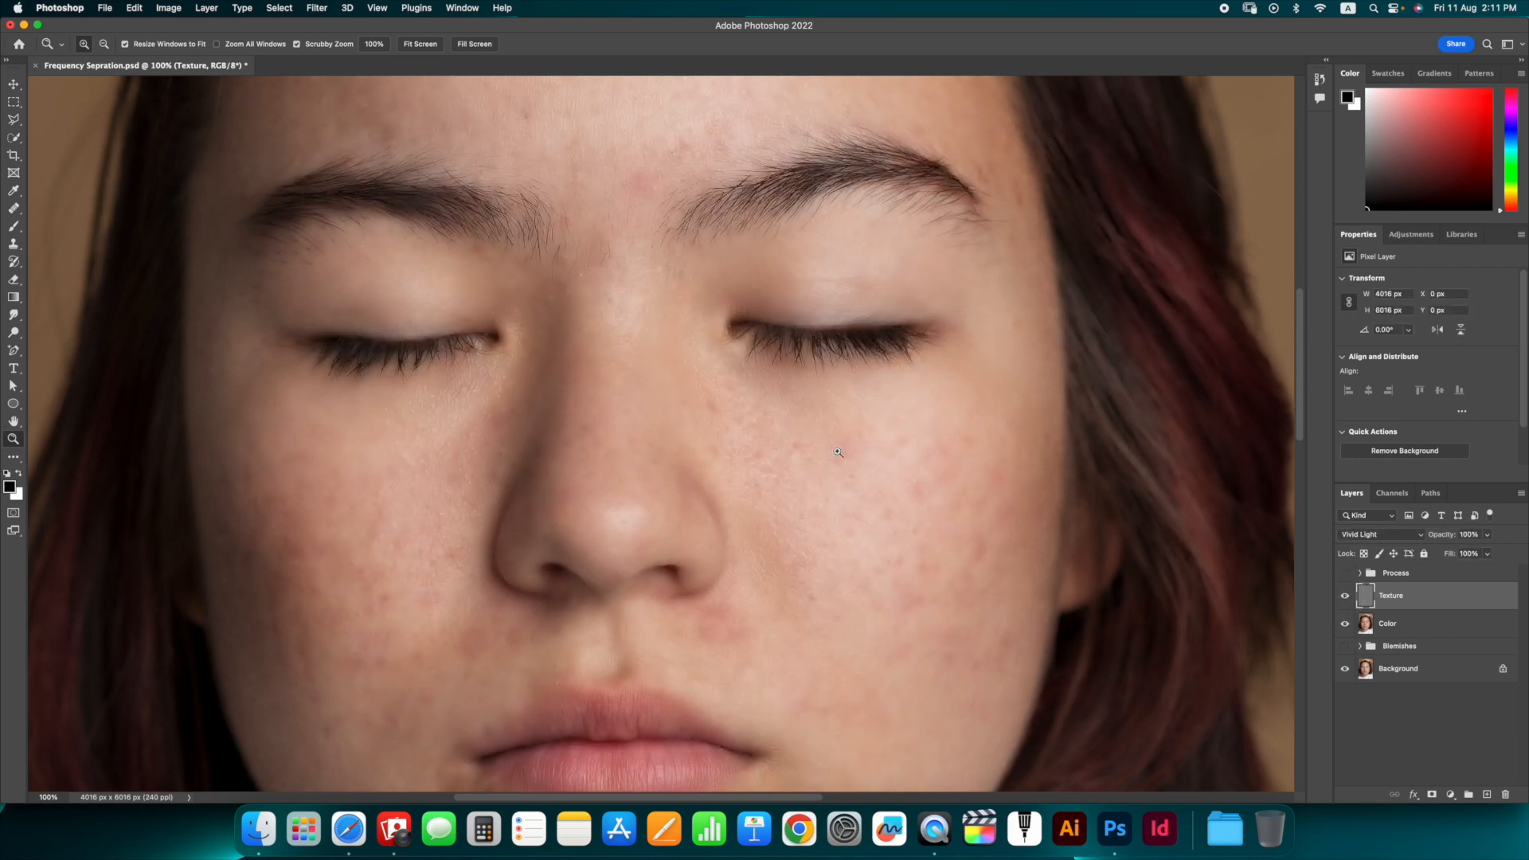
pyautogui.moveTo(849, 471); pyautogui.dragTo(887, 495)
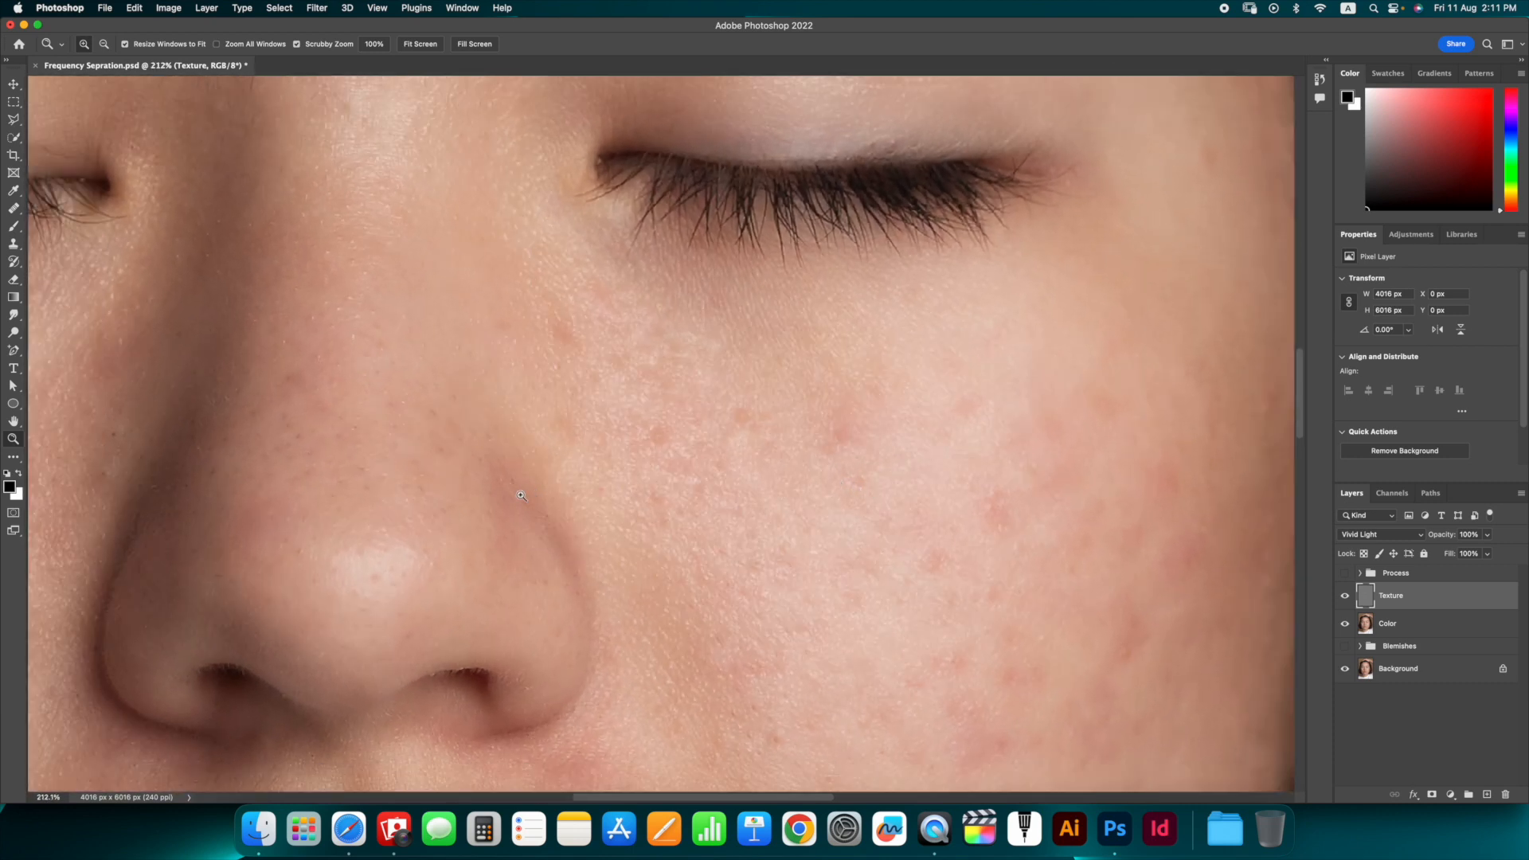
pyautogui.moveTo(393, 454); pyautogui.dragTo(616, 627)
pyautogui.moveTo(573, 513); pyautogui.dragTo(737, 433)
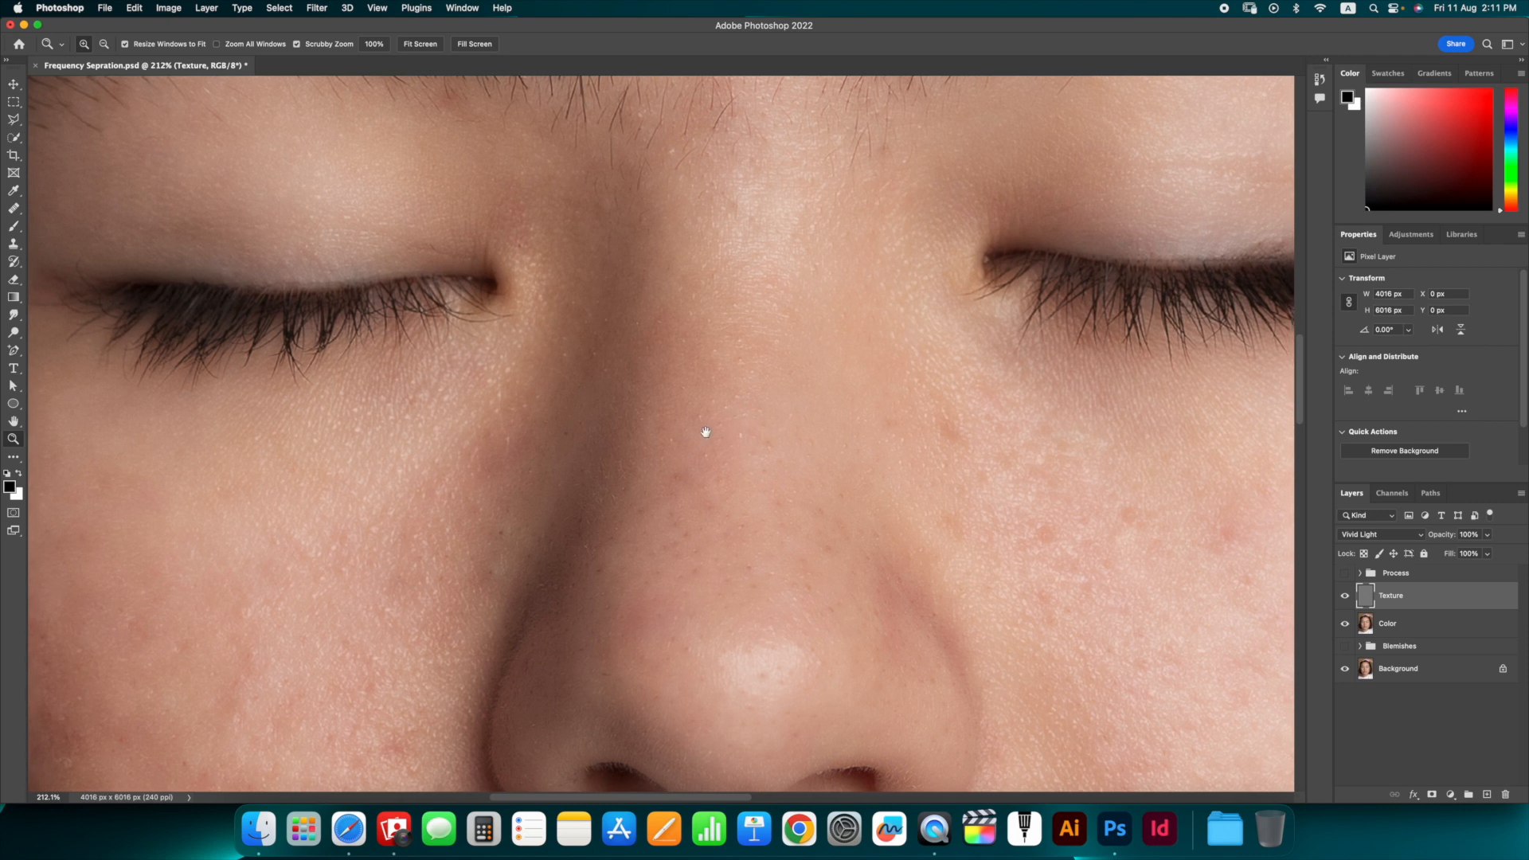
pyautogui.press('super+0')
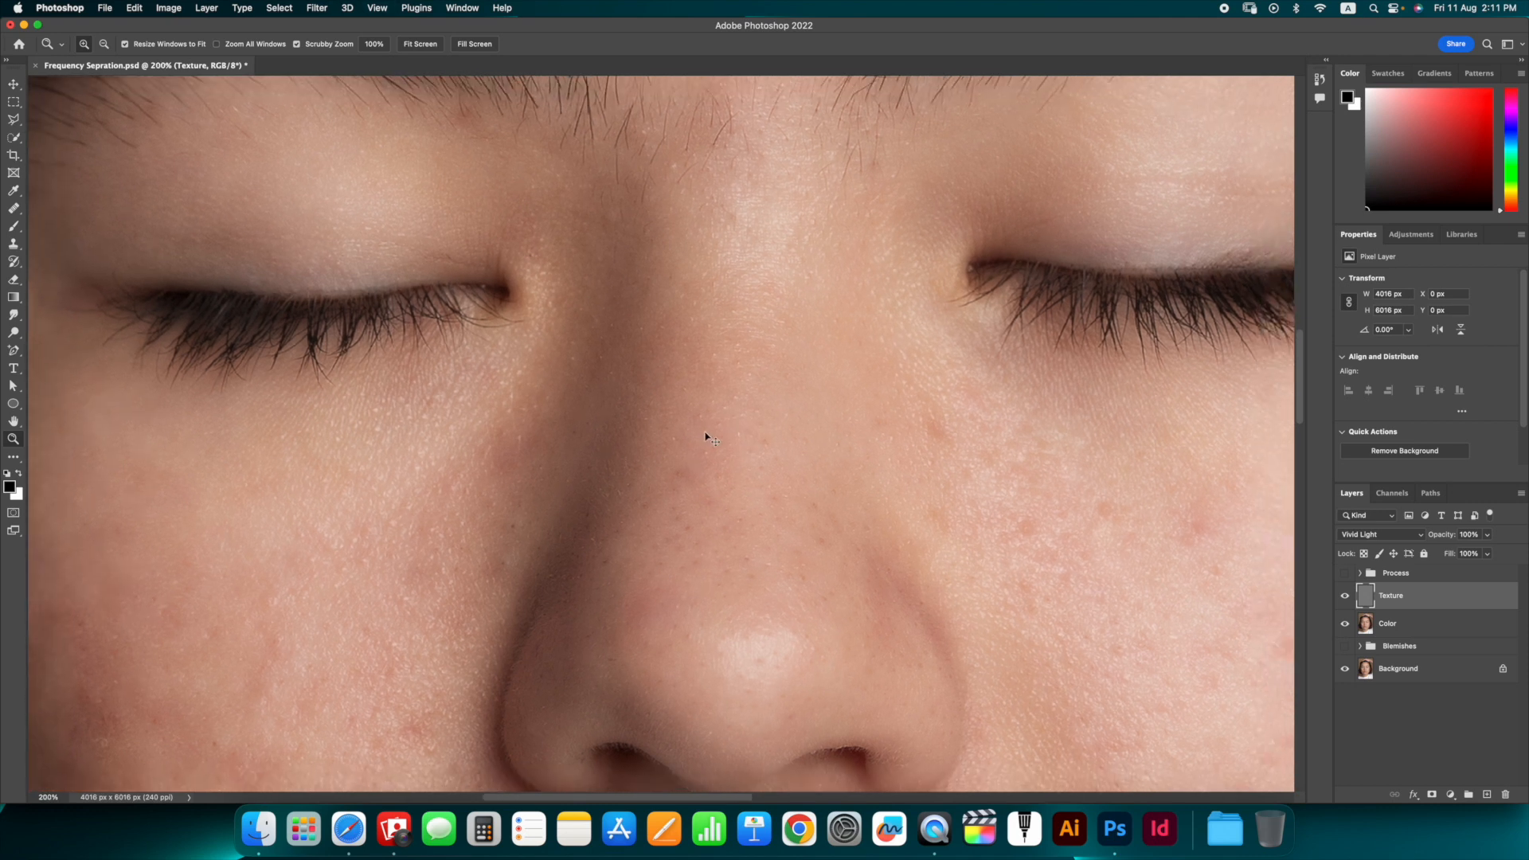
# - Toggle the Texture and Color layers' visibility to compare the sharp skin detail with the blurred tones
pyautogui.click(707, 437)
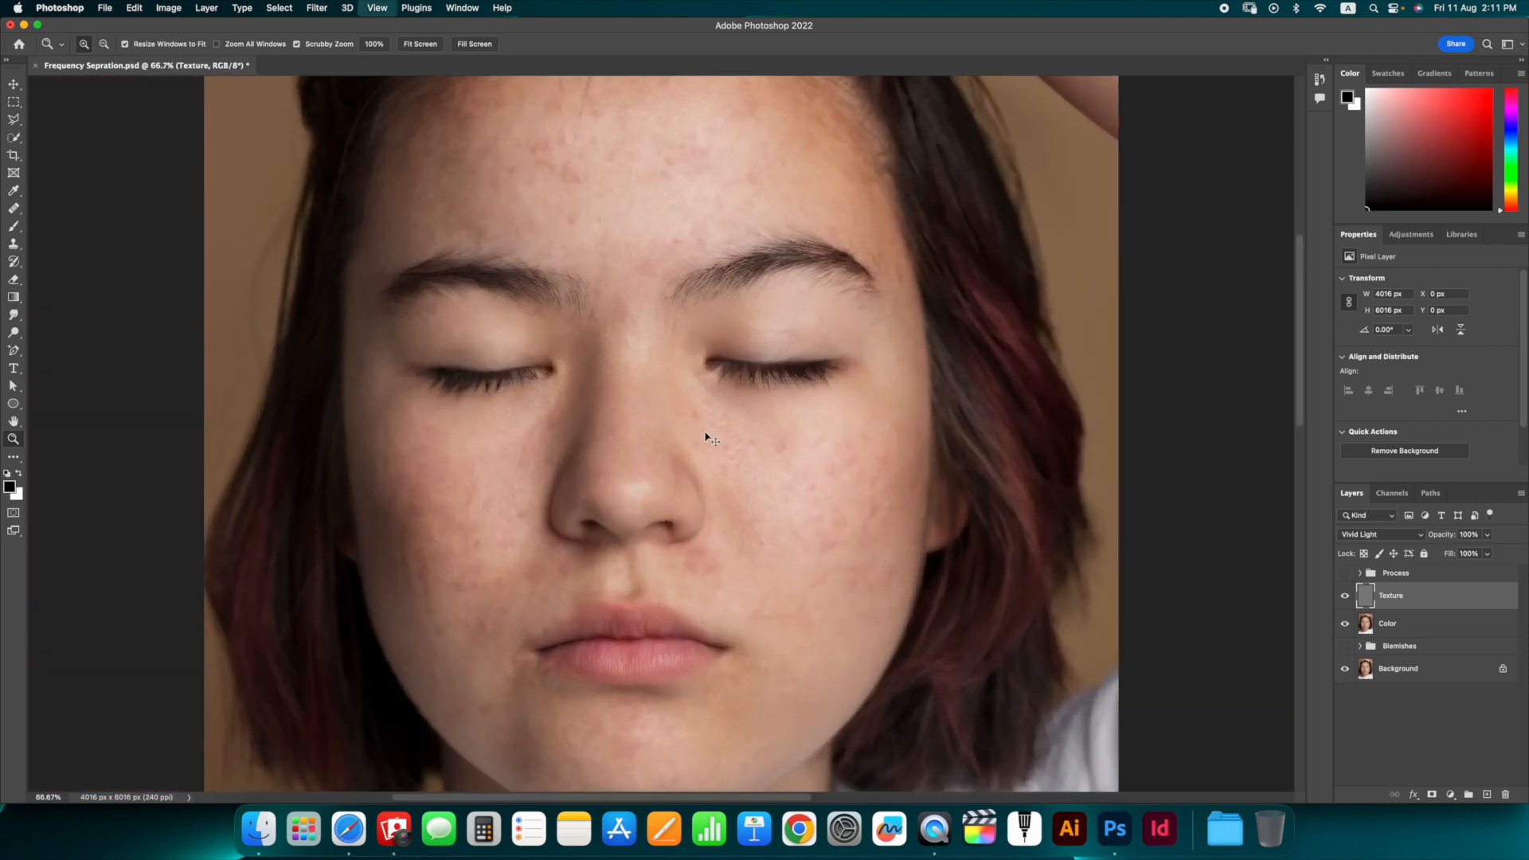
pyautogui.click(1345, 597)
pyautogui.click(1345, 598)
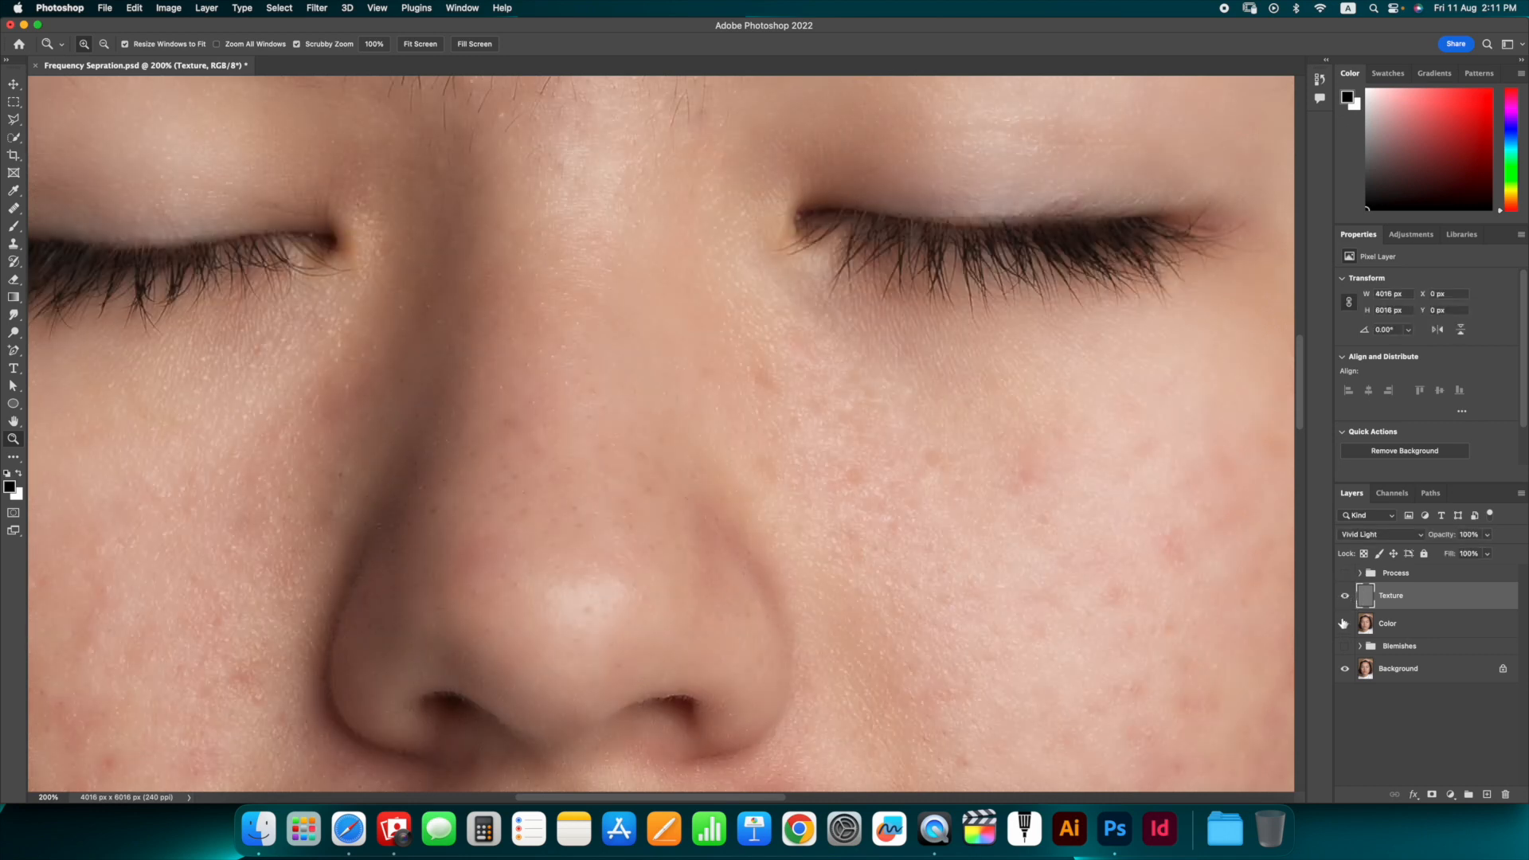
pyautogui.click(1345, 596)
pyautogui.click(1346, 625)
pyautogui.click(1346, 624)
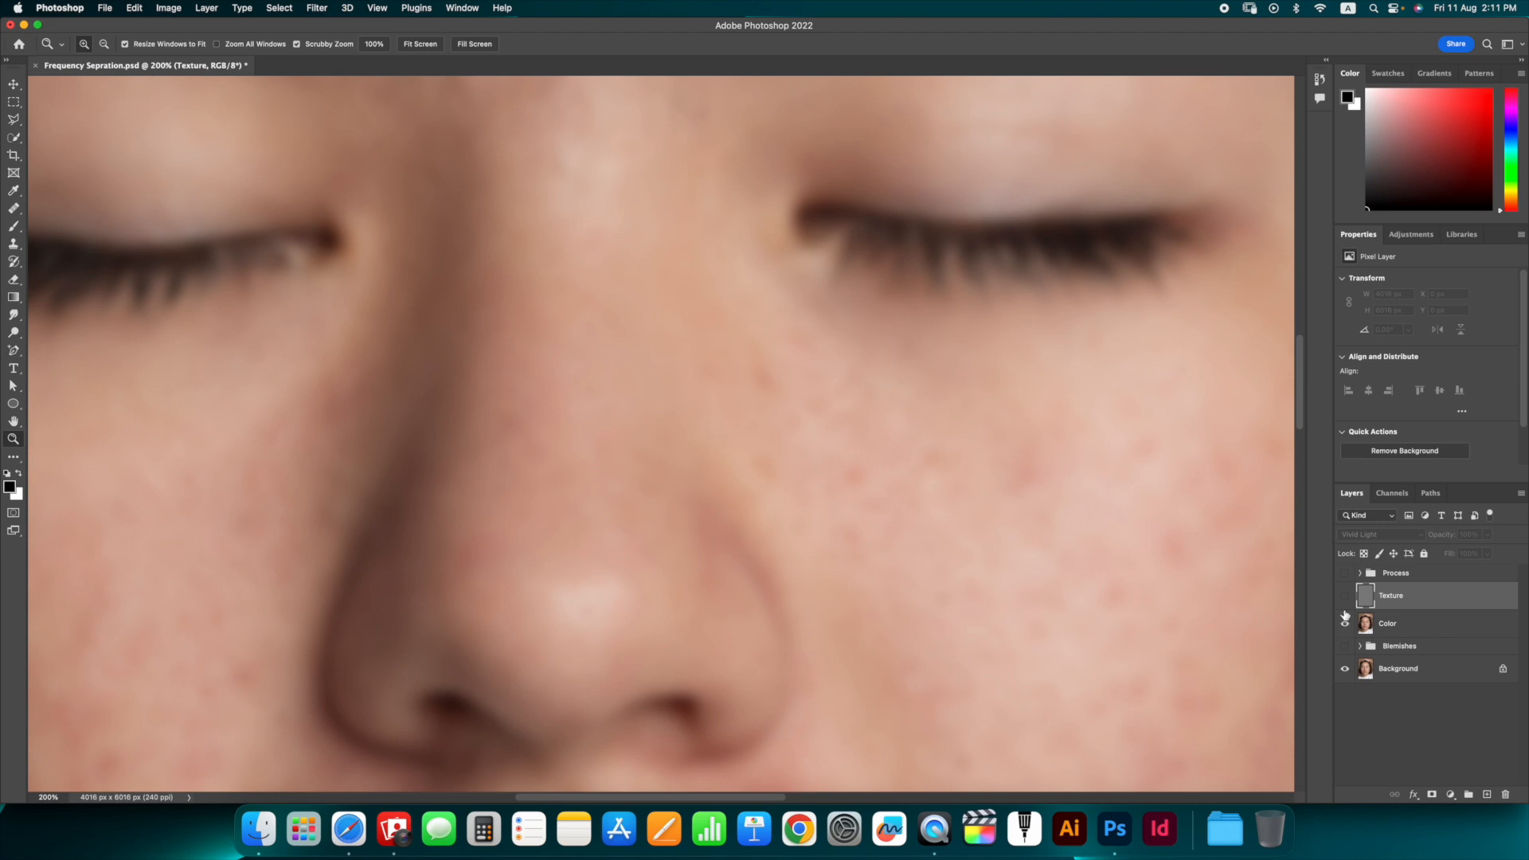
pyautogui.click(1346, 598)
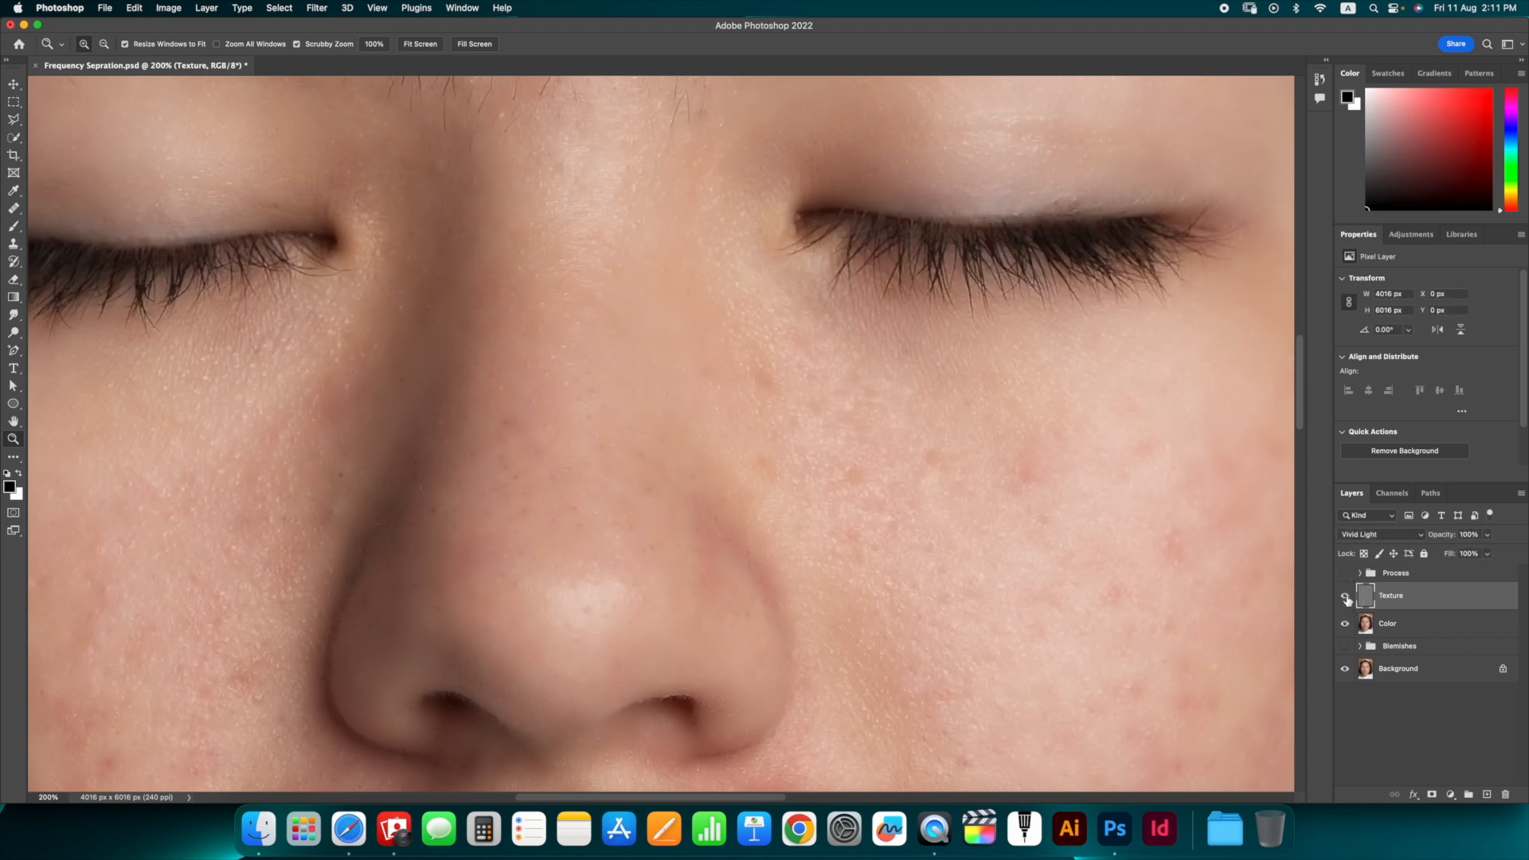
# - Hide the Texture layer and add a new empty layer directly above the Color layer
pyautogui.click(1345, 598)
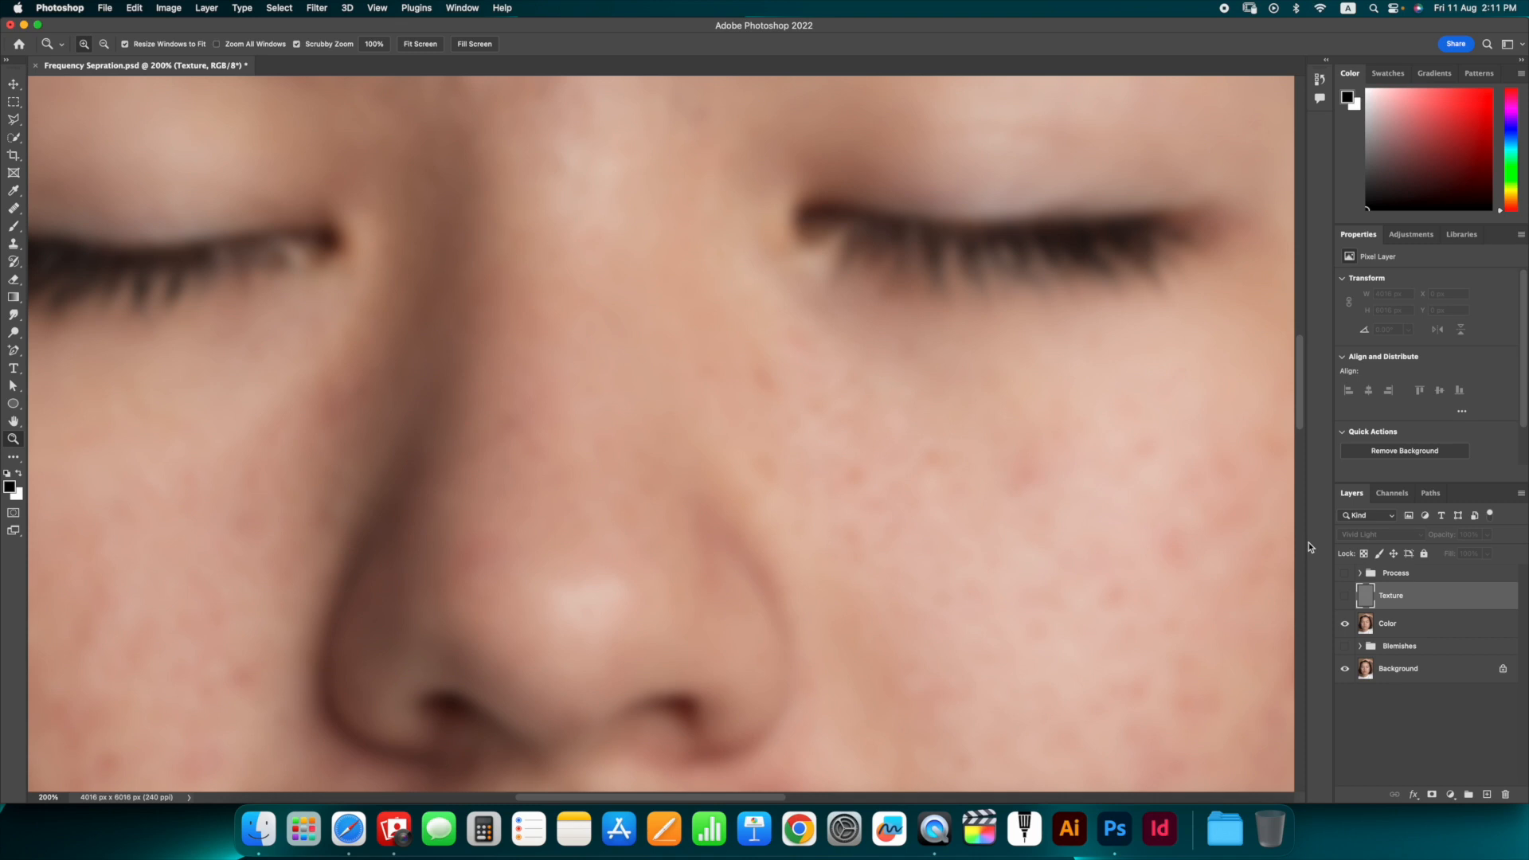
pyautogui.press('super+minus')
pyautogui.press('super+minus')
pyautogui.press('super+minus')
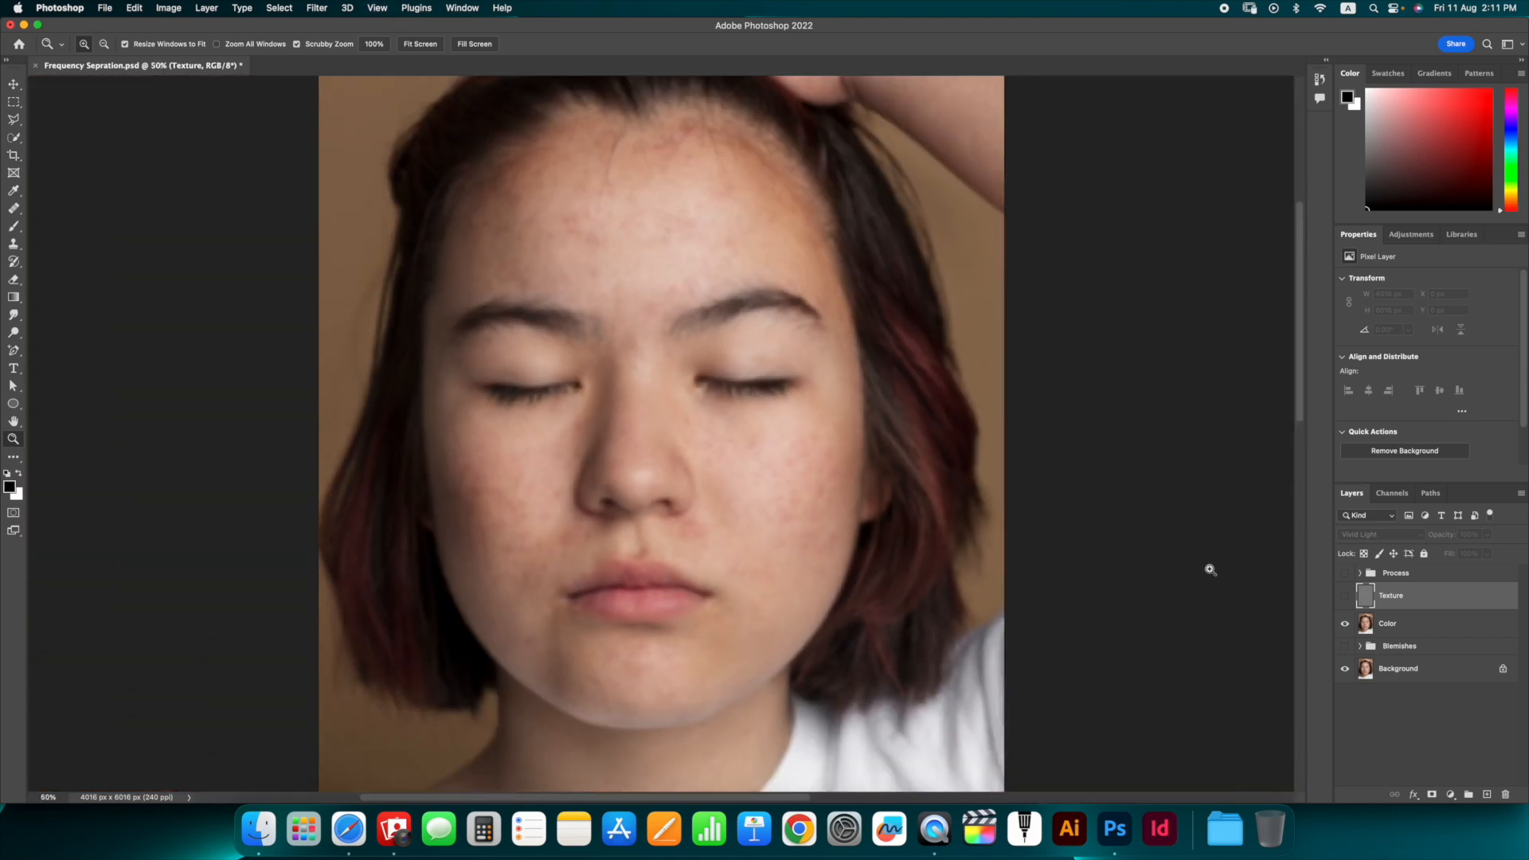
pyautogui.click(1353, 626)
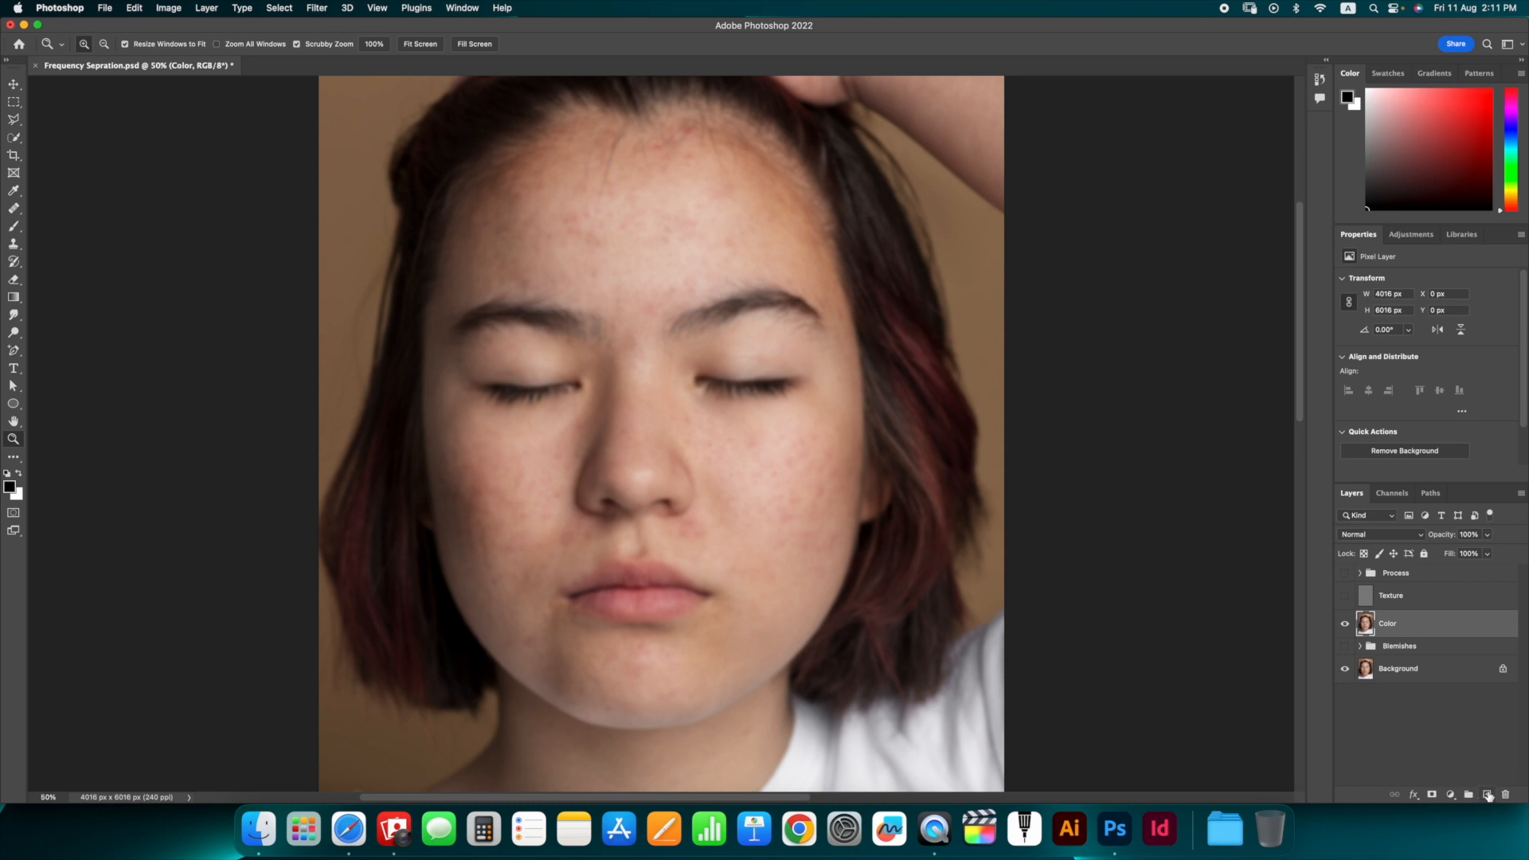
pyautogui.click(1486, 796)
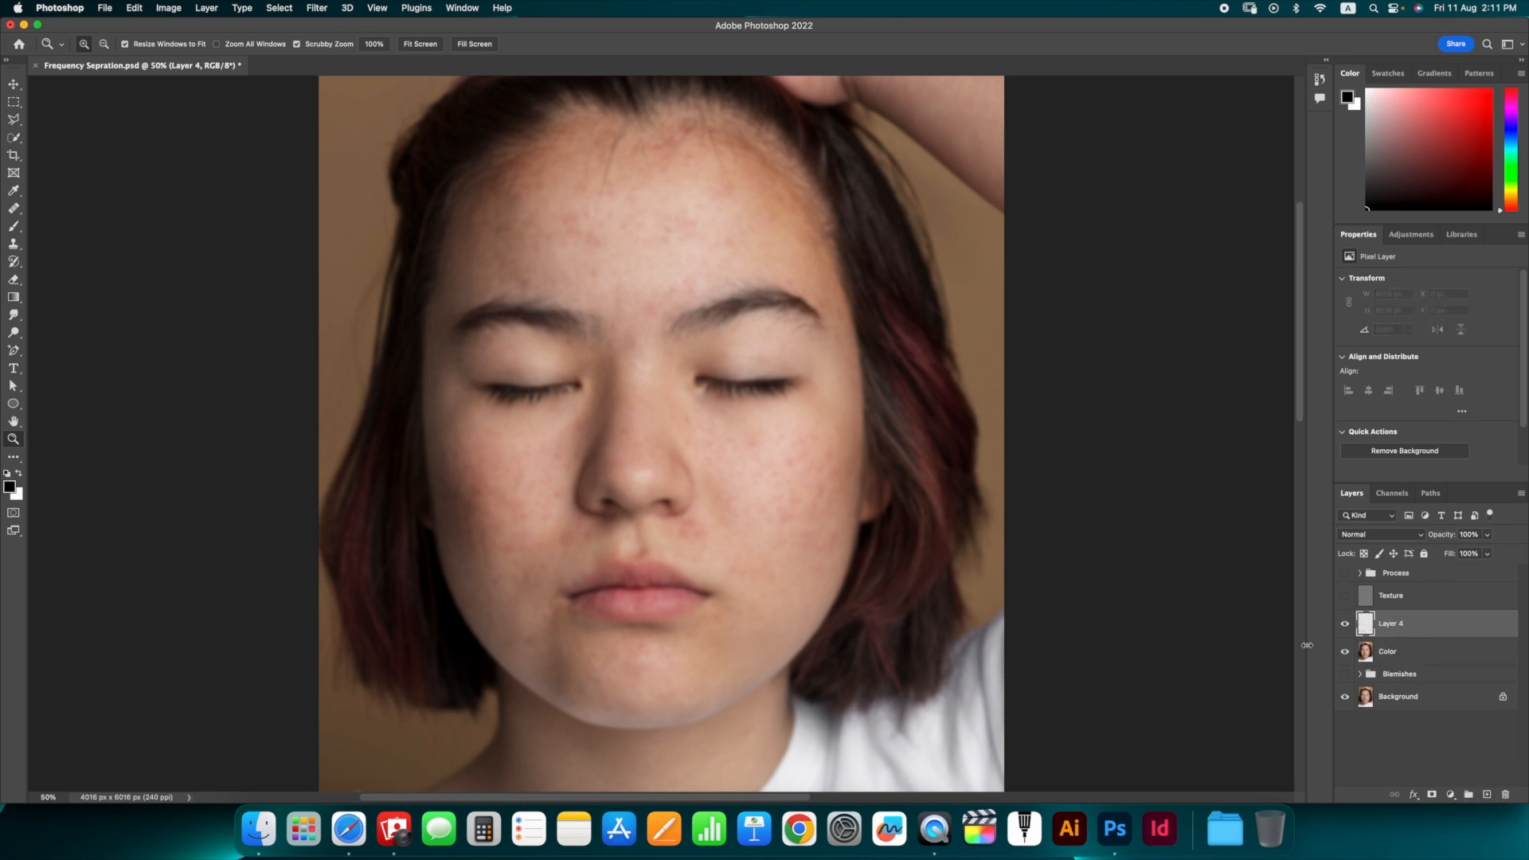
# - Set the Eyedropper's sample size to 11 by 11 Average and sample the skin tone on the cheek beside the nose
pyautogui.press('i')
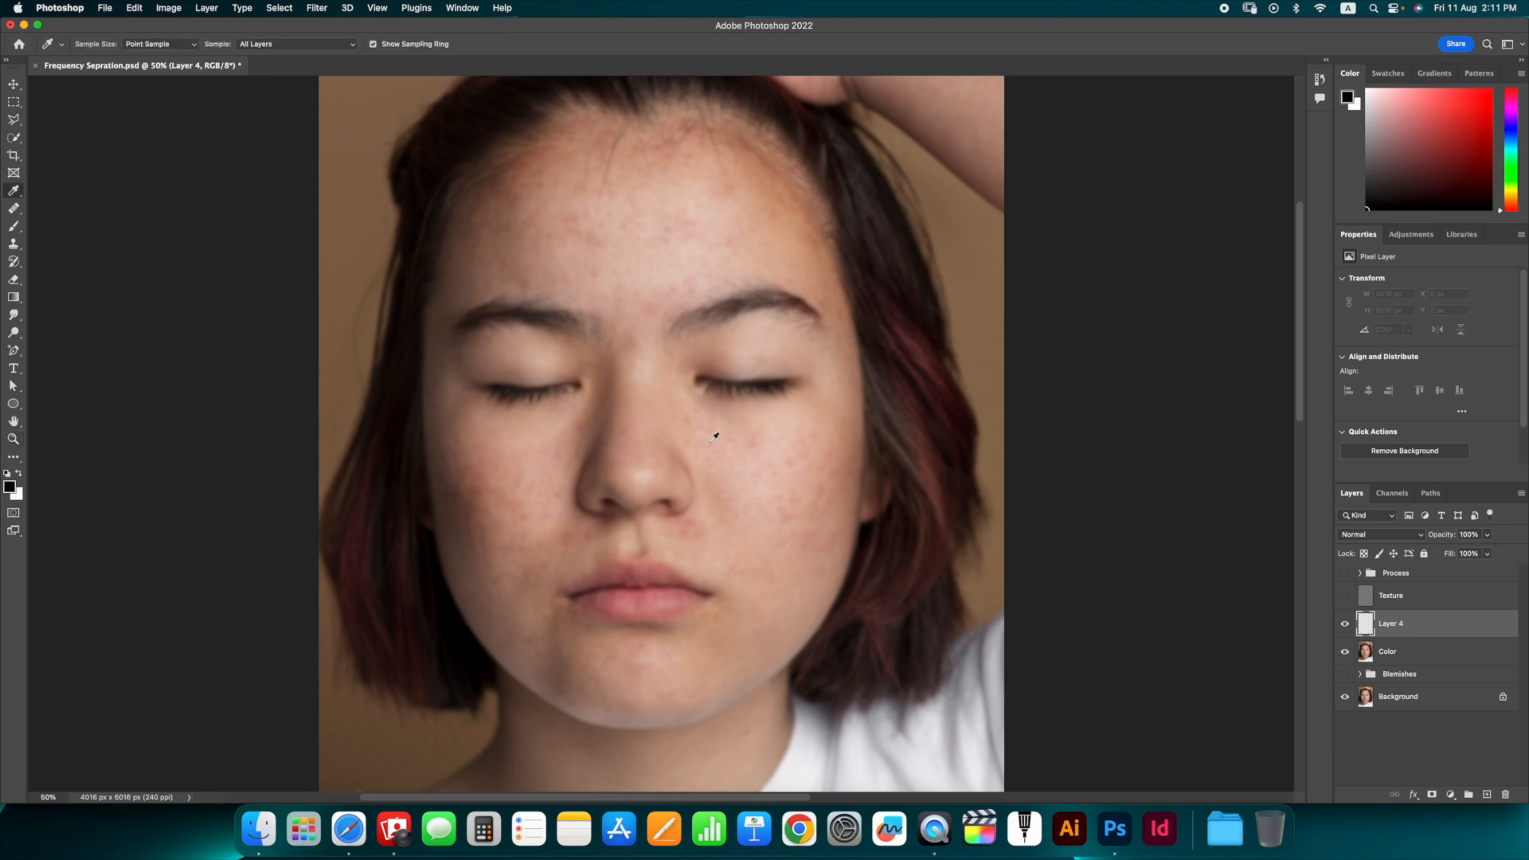
pyautogui.click(157, 46)
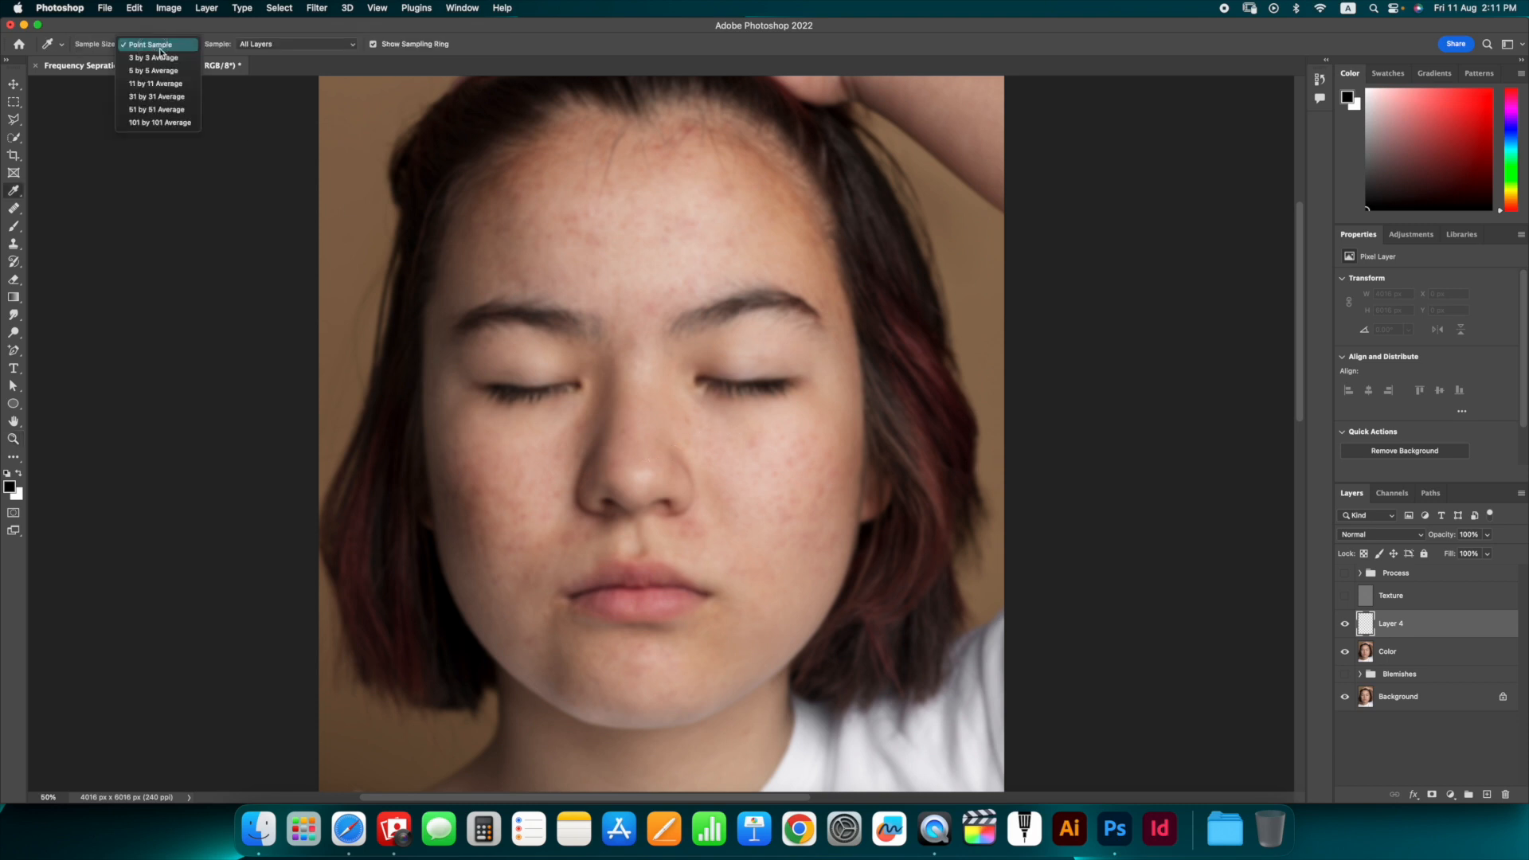
pyautogui.click(175, 88)
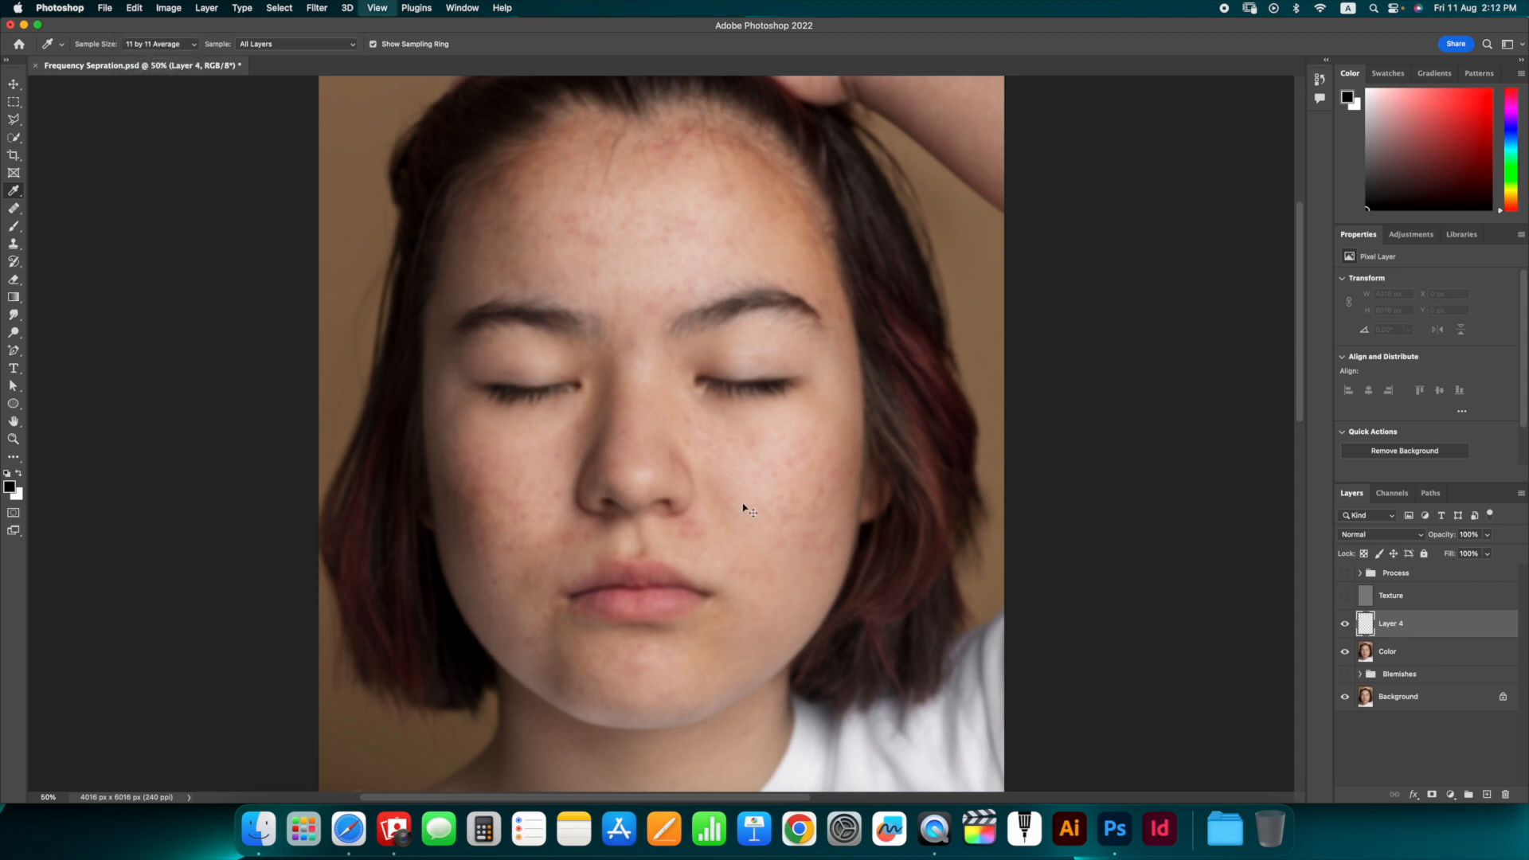
pyautogui.press('super+plus')
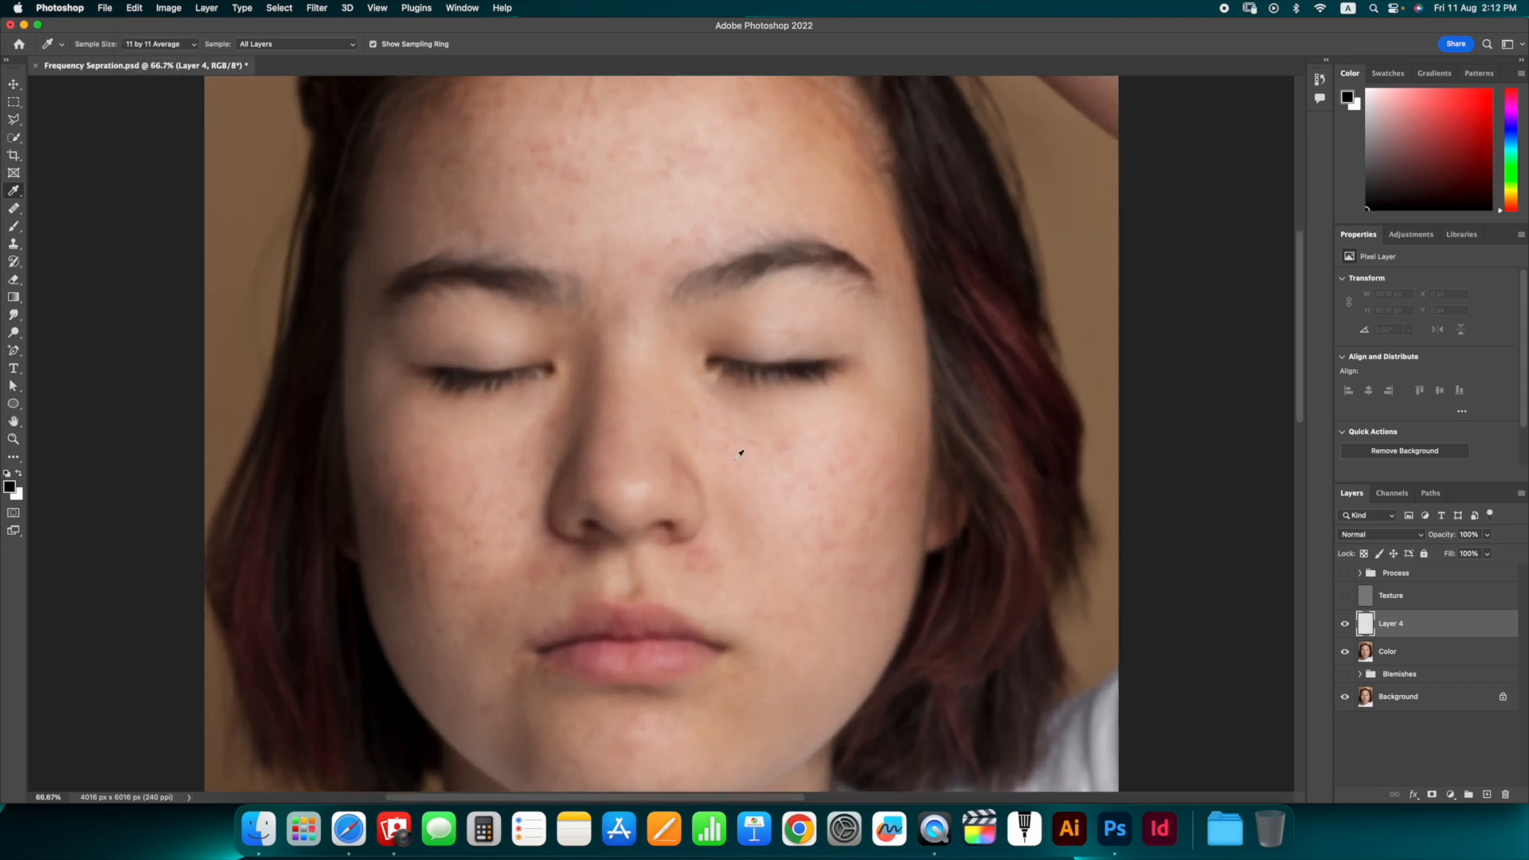
pyautogui.click(737, 472)
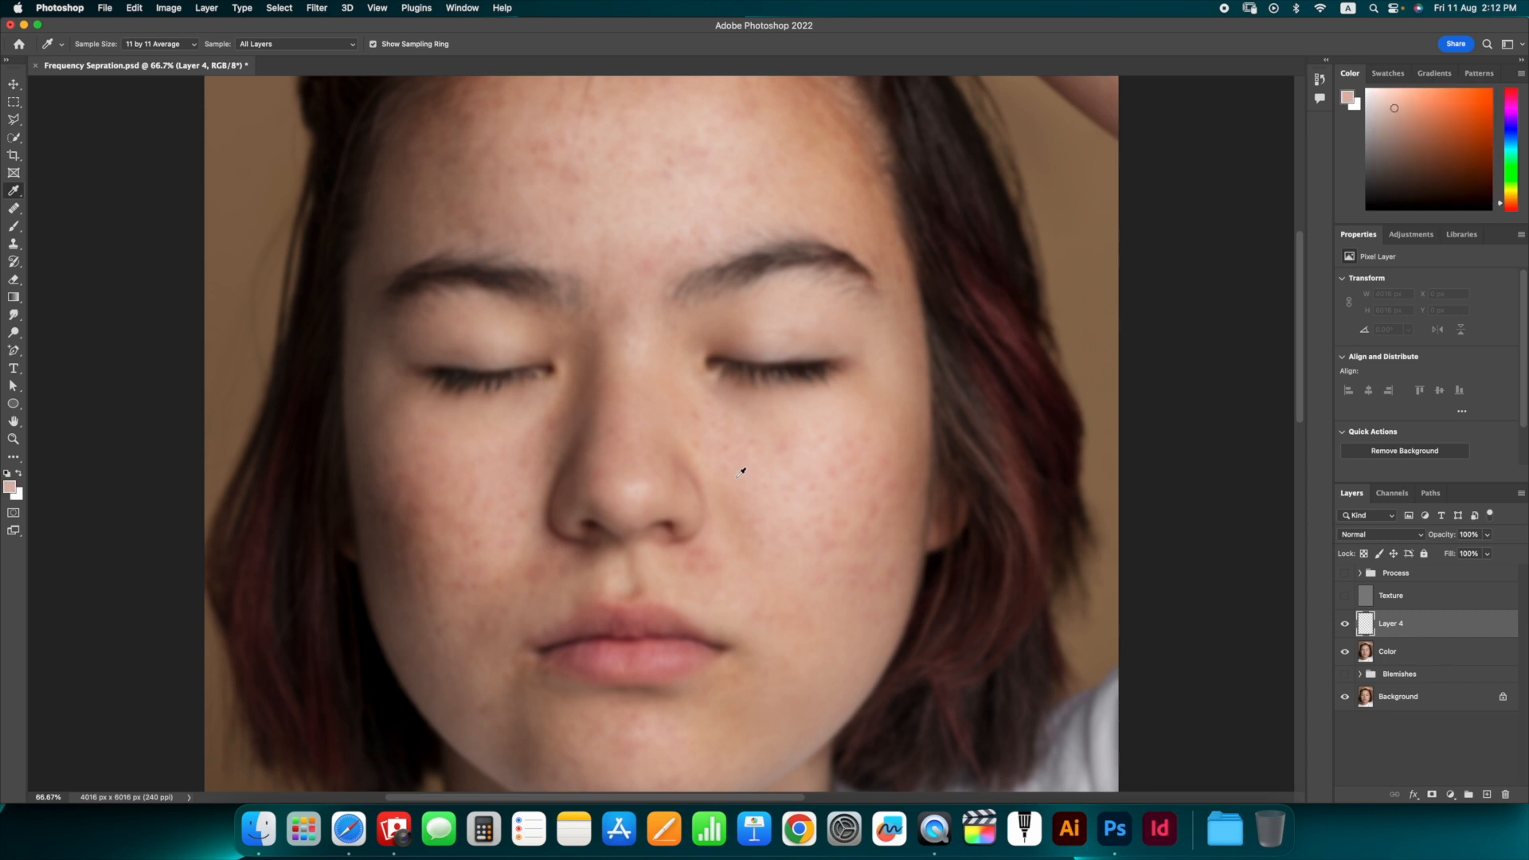
# - Switch to the Brush tool and set its opacity to 20%
pyautogui.press('b')
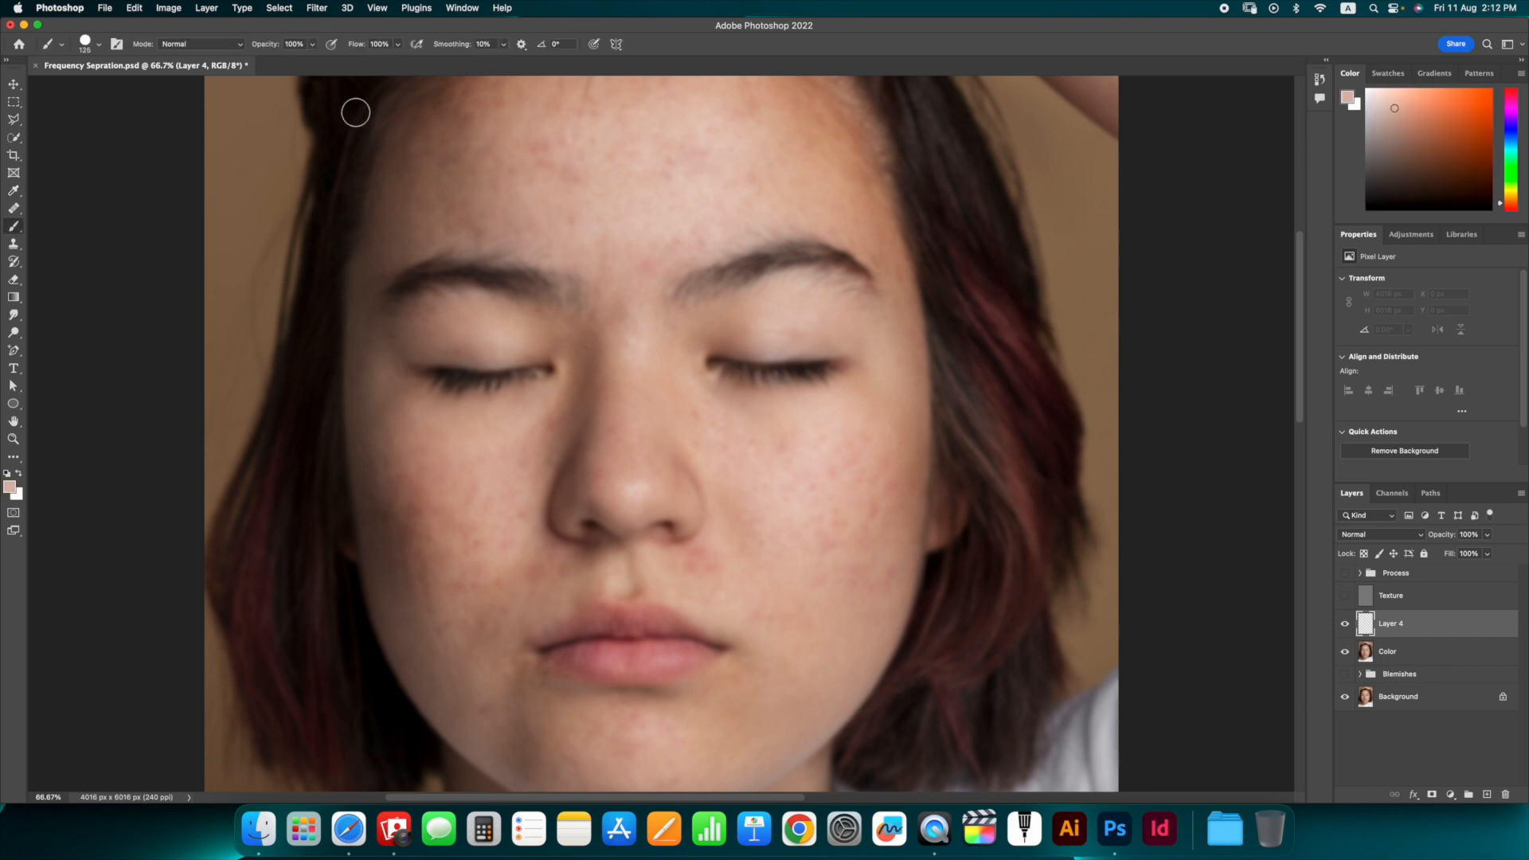
pyautogui.click(300, 45)
pyautogui.write('20')
pyautogui.press('Return')
# - Sample a skin tone below the eye and set the brush to the Soft Round tip at 500 px
pyautogui.keyDown('alt'); pyautogui.click(773, 434); pyautogui.keyUp('alt')
pyautogui.press(']')
pyautogui.press(']')
pyautogui.press(']')
pyautogui.press(']')
pyautogui.press(']')
pyautogui.press(']')
pyautogui.press(']')
pyautogui.rightClick(817, 524)
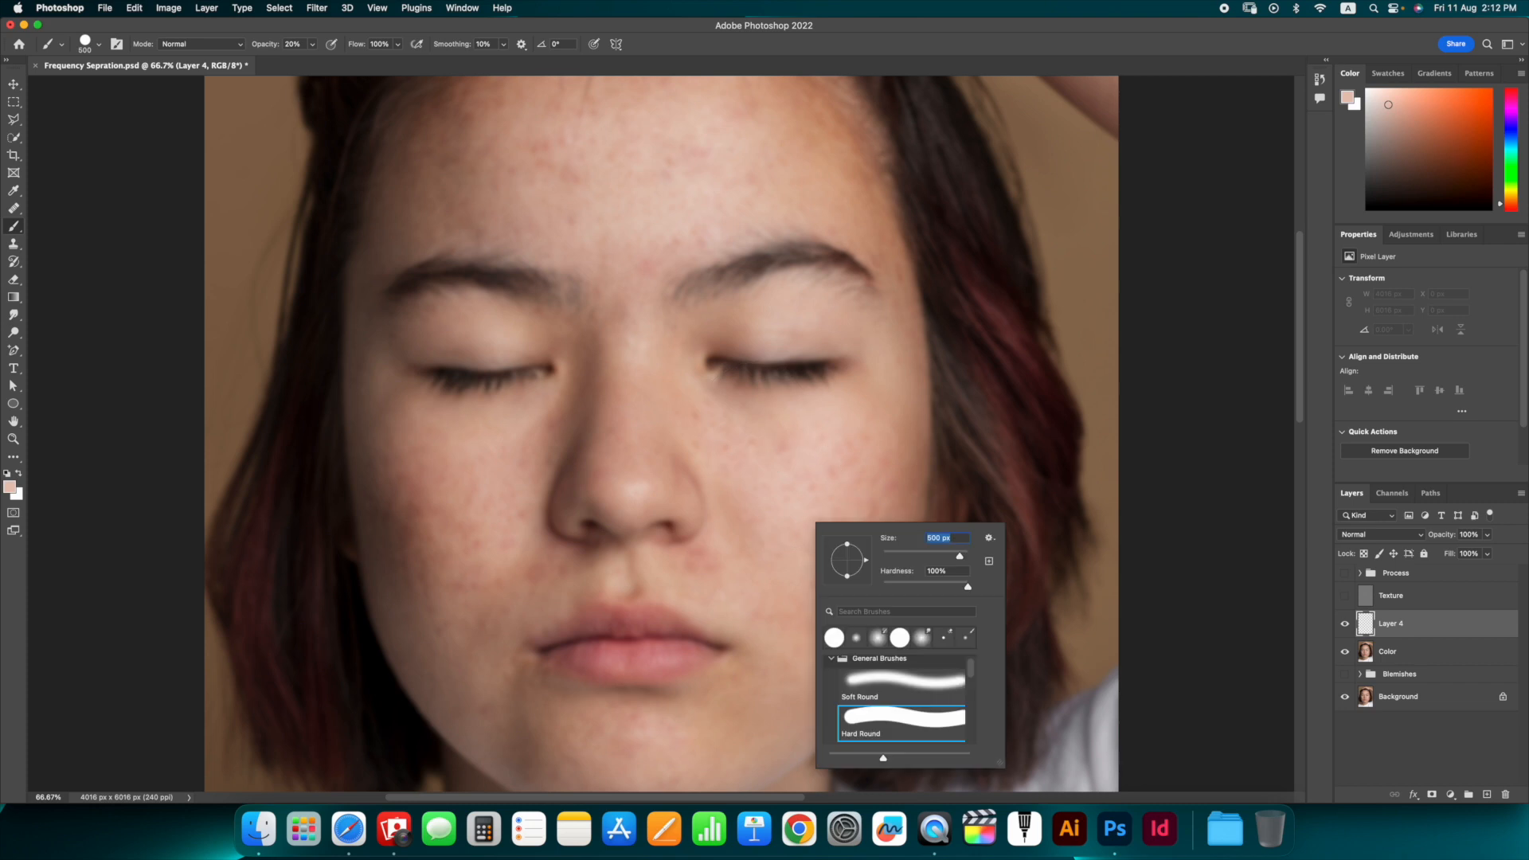
pyautogui.click(856, 638)
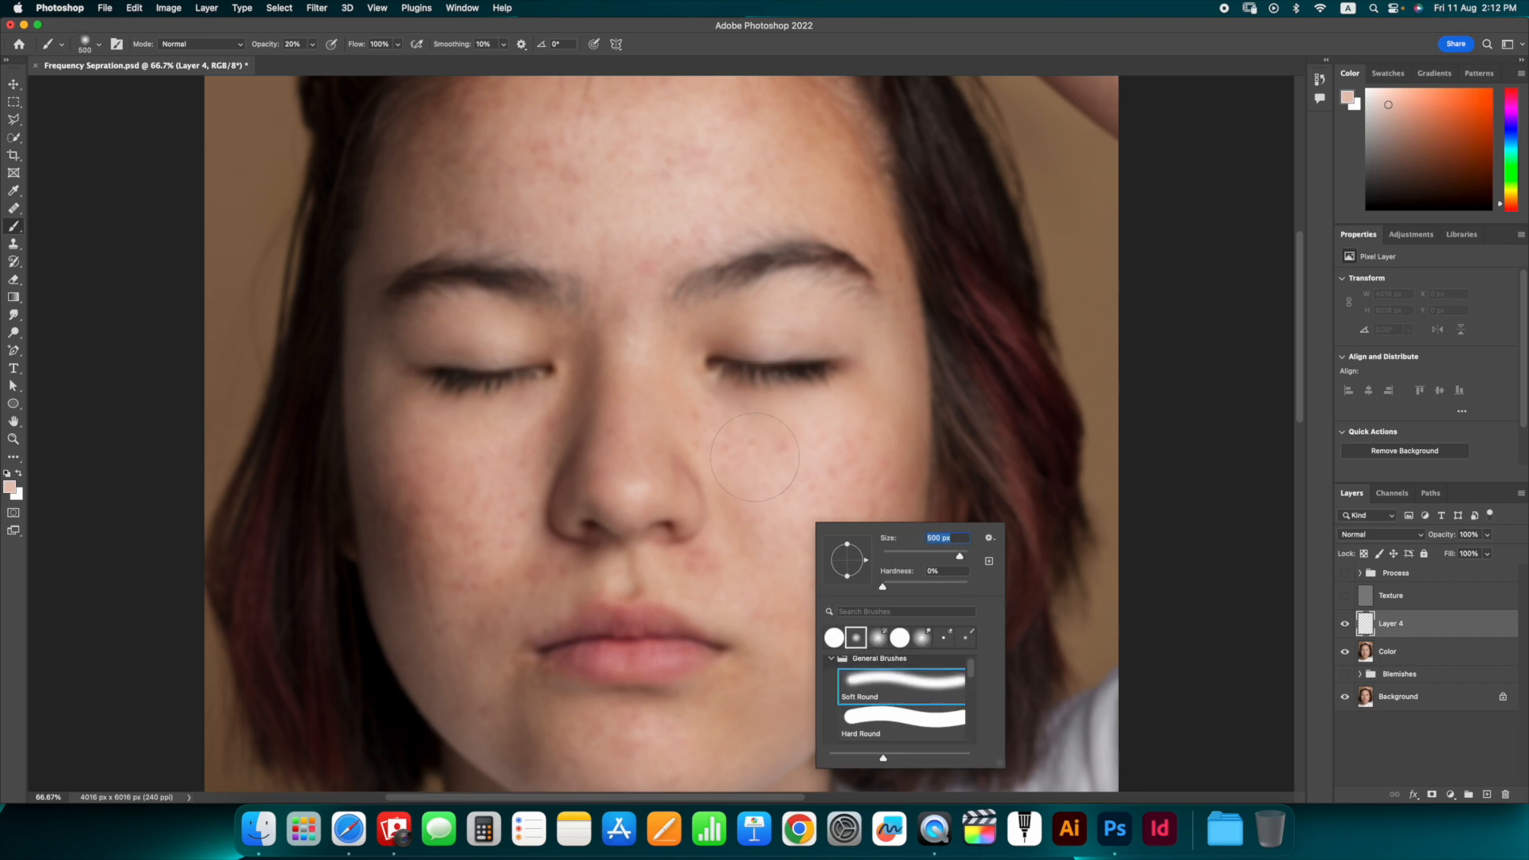
# - Paint the sampled tone over the redness on the cheek below the eye, reducing the brush to 300 px
pyautogui.click(778, 464)
pyautogui.moveTo(778, 464); pyautogui.dragTo(774, 460)
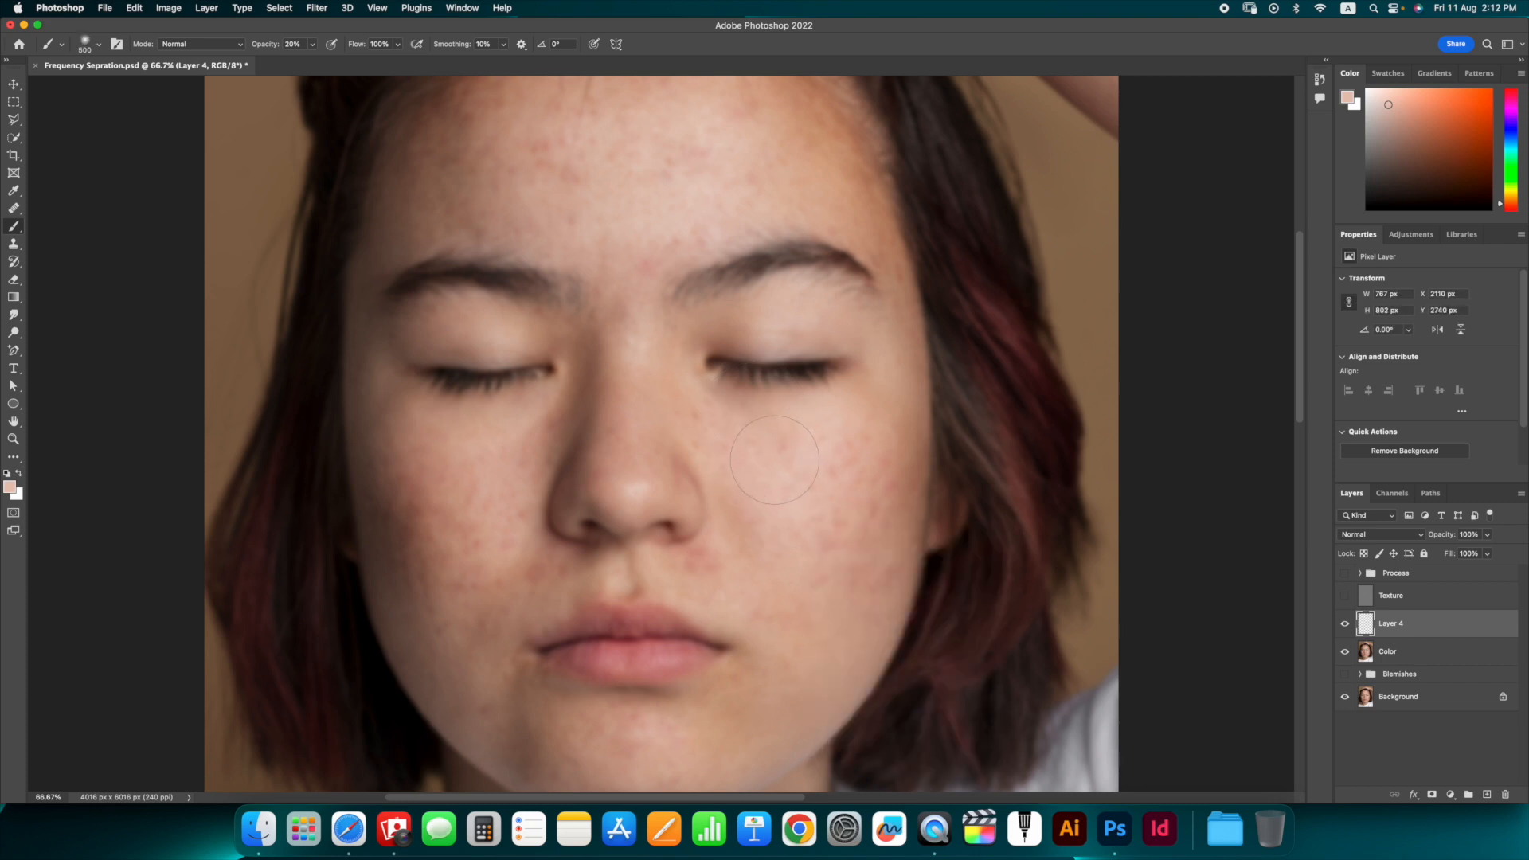
pyautogui.press('[')
pyautogui.press('[')
pyautogui.moveTo(741, 443)
pyautogui.mouseDown()
pyautogui.moveTo(730, 462)
pyautogui.moveTo(676, 410)
pyautogui.mouseUp()
# - Sample nearby skin tones and paint over the red patches on the outer cheek
pyautogui.press('i')
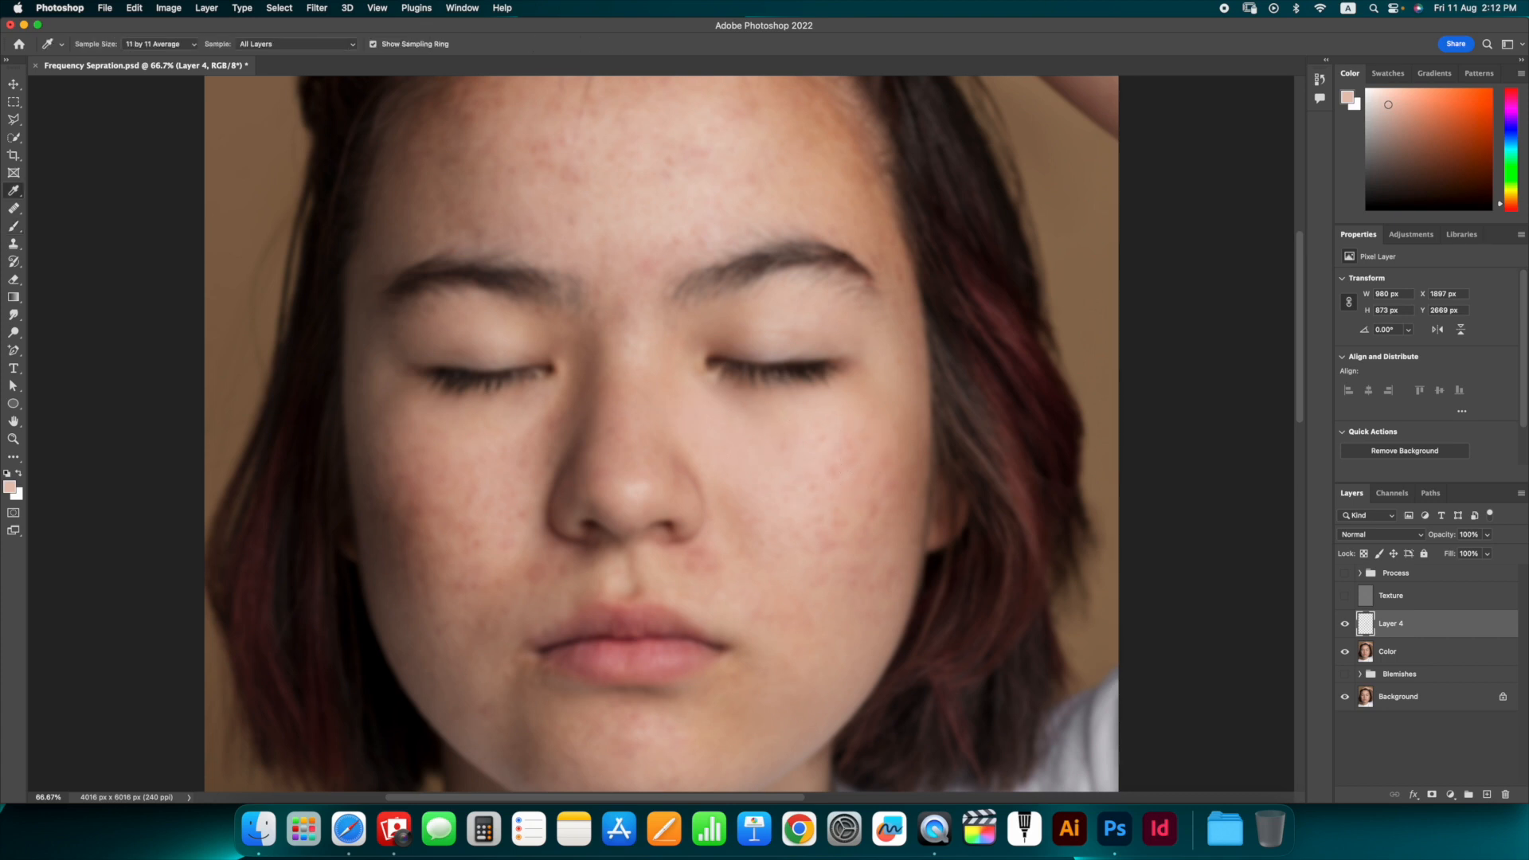
pyautogui.click(853, 423)
pyautogui.press('b')
pyautogui.click(839, 462)
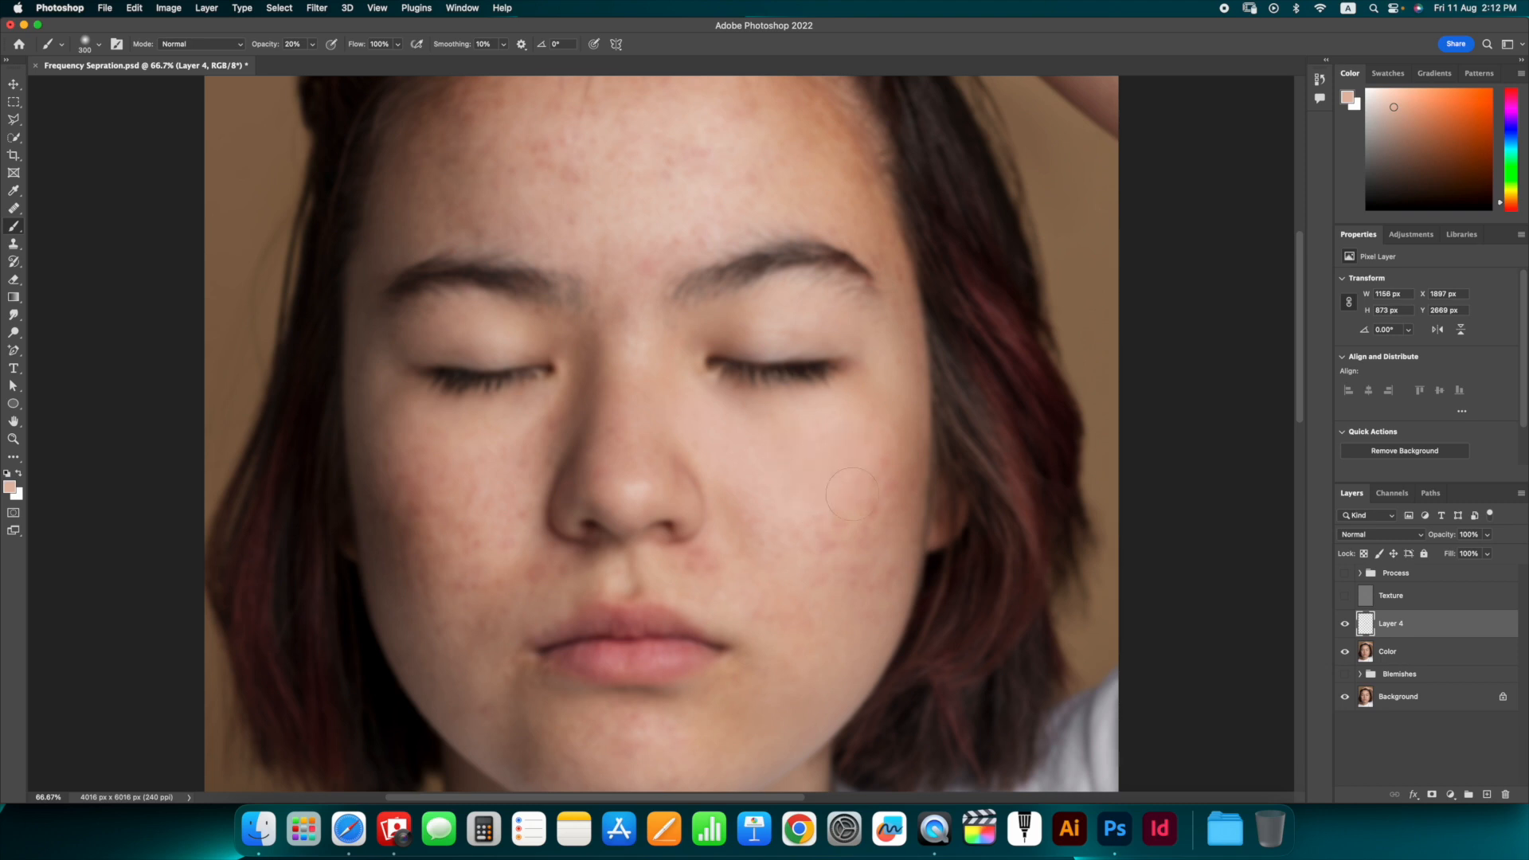
pyautogui.moveTo(848, 528); pyautogui.dragTo(866, 508)
pyautogui.keyDown('alt'); pyautogui.click(878, 484); pyautogui.keyUp('alt')
pyautogui.keyDown('alt'); pyautogui.click(808, 481); pyautogui.keyUp('alt')
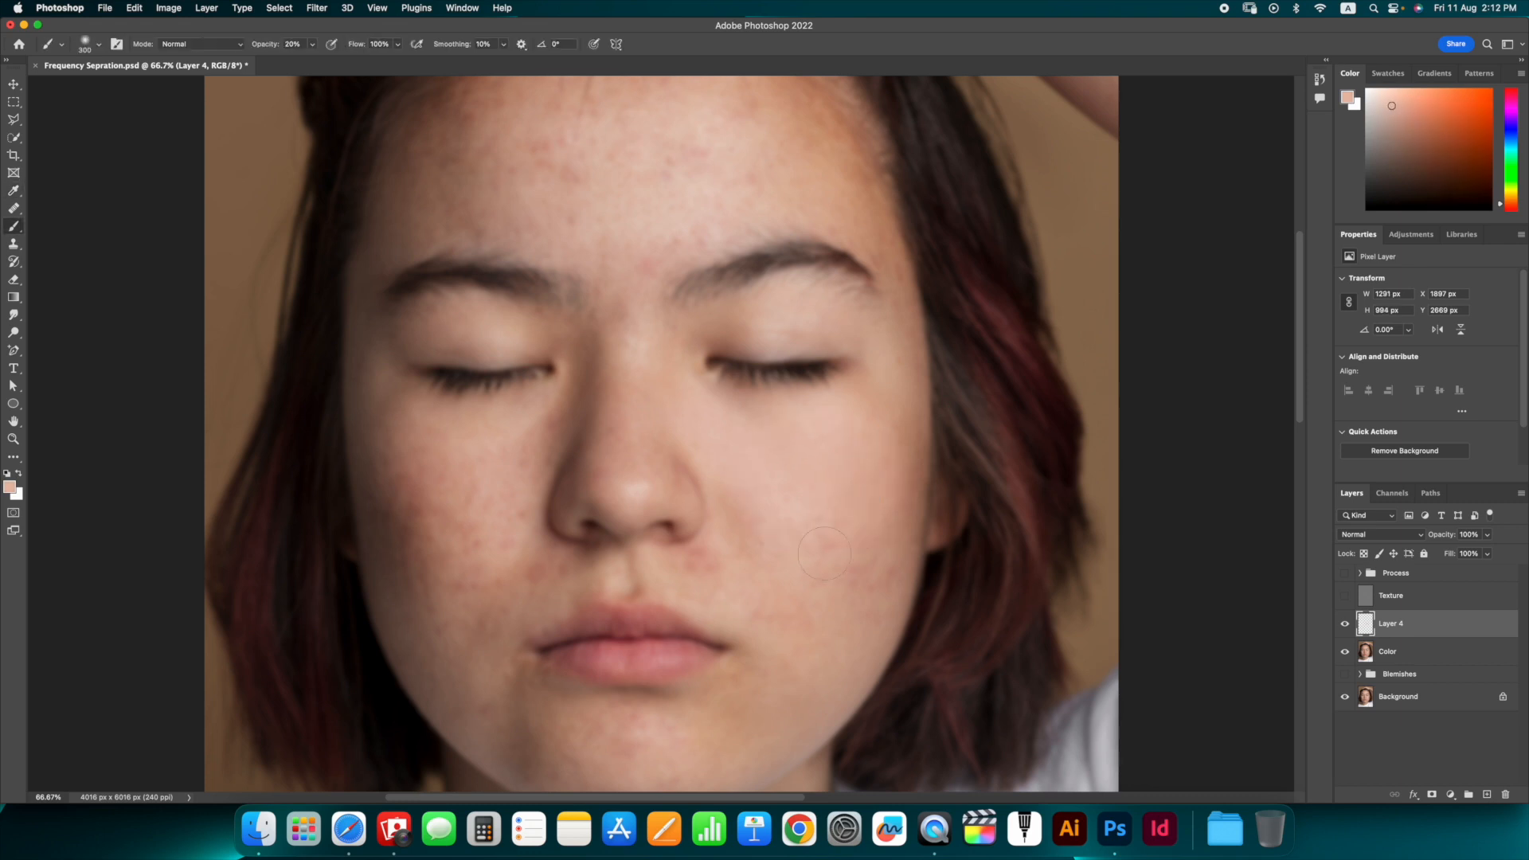
pyautogui.moveTo(872, 582); pyautogui.dragTo(880, 522)
# - Reduce the brush to 150 px and paint sampled skin tone over the redness between the nostril and mouth
pyautogui.press('[')
pyautogui.press('[')
pyautogui.press('[')
pyautogui.press('[')
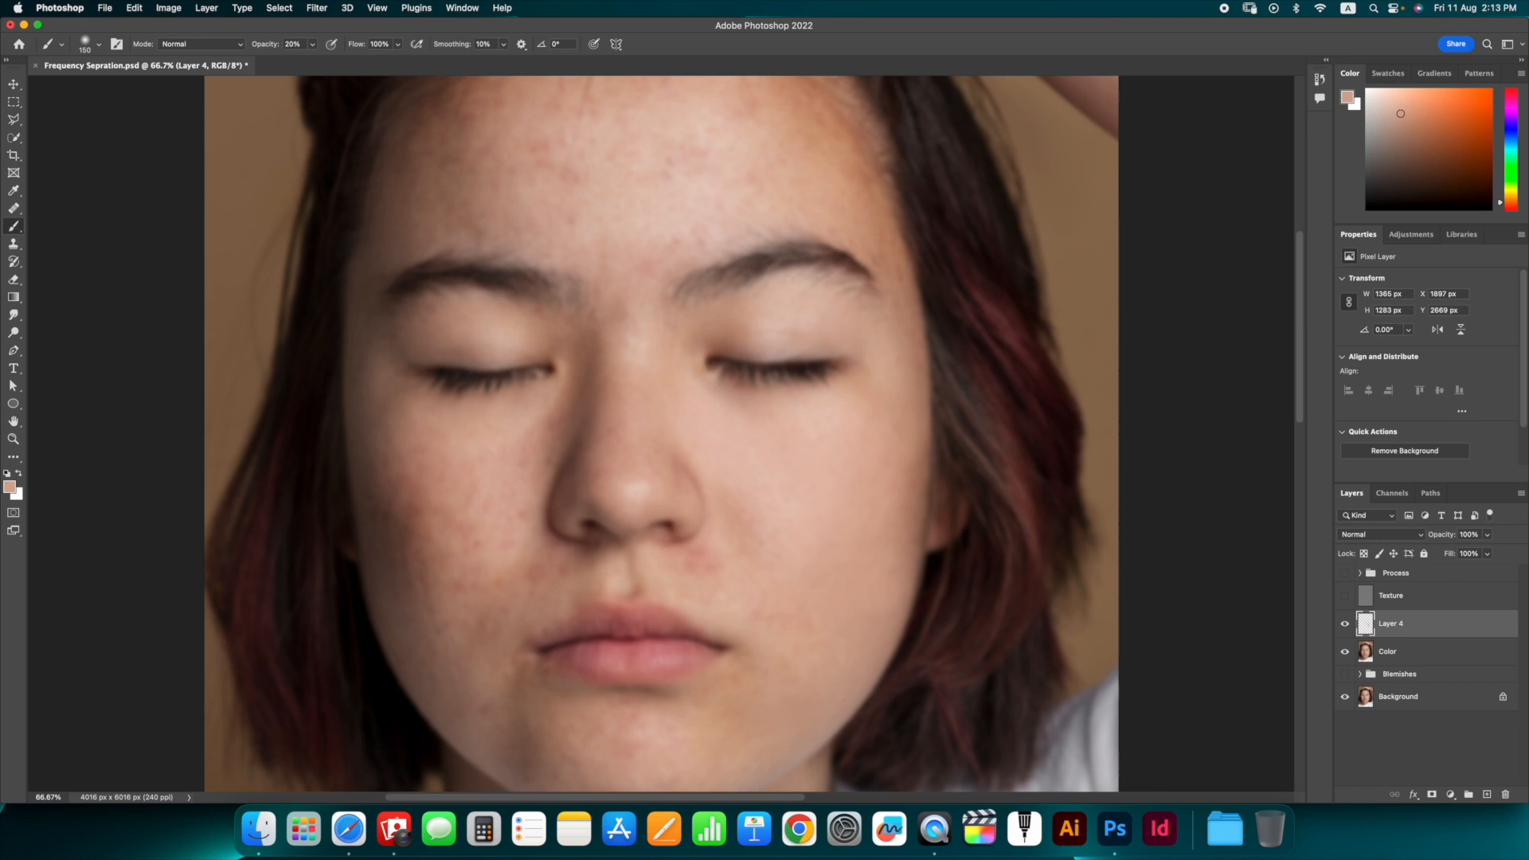
pyautogui.keyDown('alt'); pyautogui.click(729, 580); pyautogui.keyUp('alt')
pyautogui.moveTo(714, 562); pyautogui.dragTo(695, 561)
pyautogui.keyDown('alt'); pyautogui.click(717, 577); pyautogui.keyUp('alt')
# - Sample skin tones and paint over the blotches across the opposite cheek, from below the eye down toward the mouth
pyautogui.moveTo(574, 434); pyautogui.dragTo(722, 398)
pyautogui.keyDown('alt'); pyautogui.click(661, 394); pyautogui.keyUp('alt')
pyautogui.moveTo(605, 386)
pyautogui.mouseDown()
pyautogui.moveTo(699, 371)
pyautogui.moveTo(702, 434)
pyautogui.moveTo(578, 446)
pyautogui.moveTo(573, 534)
pyautogui.moveTo(536, 518)
pyautogui.mouseUp()
pyautogui.keyDown('alt'); pyautogui.click(683, 443); pyautogui.keyUp('alt')
pyautogui.keyDown('alt'); pyautogui.click(528, 438); pyautogui.keyUp('alt')
pyautogui.press(']')
pyautogui.keyDown('alt'); pyautogui.click(594, 458); pyautogui.keyUp('alt')
pyautogui.moveTo(558, 446)
pyautogui.mouseDown()
pyautogui.moveTo(561, 494)
pyautogui.moveTo(610, 566)
pyautogui.moveTo(621, 666)
pyautogui.mouseUp()
pyautogui.keyDown('alt'); pyautogui.click(599, 603); pyautogui.keyUp('alt')
# - Use a smaller brush and freshly sampled tones to even out the small patches around the nostrils and upper lip
pyautogui.press('[')
pyautogui.press('[')
pyautogui.press('[')
pyautogui.keyDown('alt'); pyautogui.click(649, 569); pyautogui.keyUp('alt')
pyautogui.moveTo(676, 559); pyautogui.dragTo(690, 540)
pyautogui.keyDown('alt'); pyautogui.click(667, 586); pyautogui.keyUp('alt')
pyautogui.press('[')
pyautogui.press('[')
pyautogui.keyDown('alt'); pyautogui.click(743, 521); pyautogui.keyUp('alt')
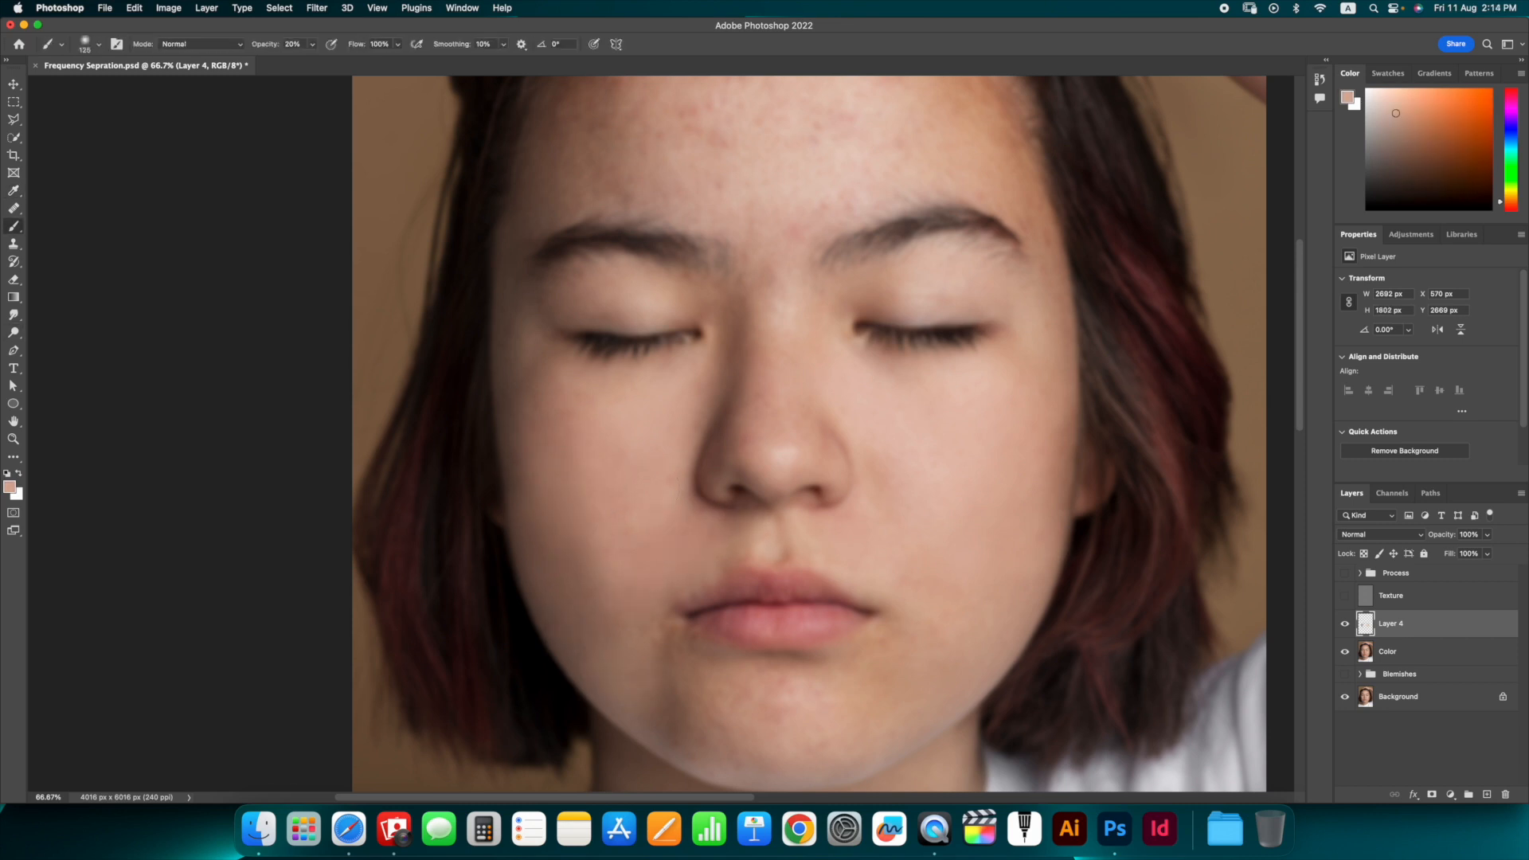
# - Set the brush to 175 px and paint sampled tones along the side and bridge of the nose
pyautogui.keyDown('alt'); pyautogui.click(735, 350); pyautogui.keyUp('alt')
pyautogui.press(']')
pyautogui.press(']')
pyautogui.scroll(3, 733, 358)
pyautogui.keyDown('alt'); pyautogui.click(719, 390); pyautogui.keyUp('alt')
pyautogui.moveTo(721, 354); pyautogui.dragTo(690, 505)
pyautogui.keyDown('alt'); pyautogui.click(683, 478); pyautogui.keyUp('alt')
pyautogui.keyDown('alt'); pyautogui.click(671, 486); pyautogui.keyUp('alt')
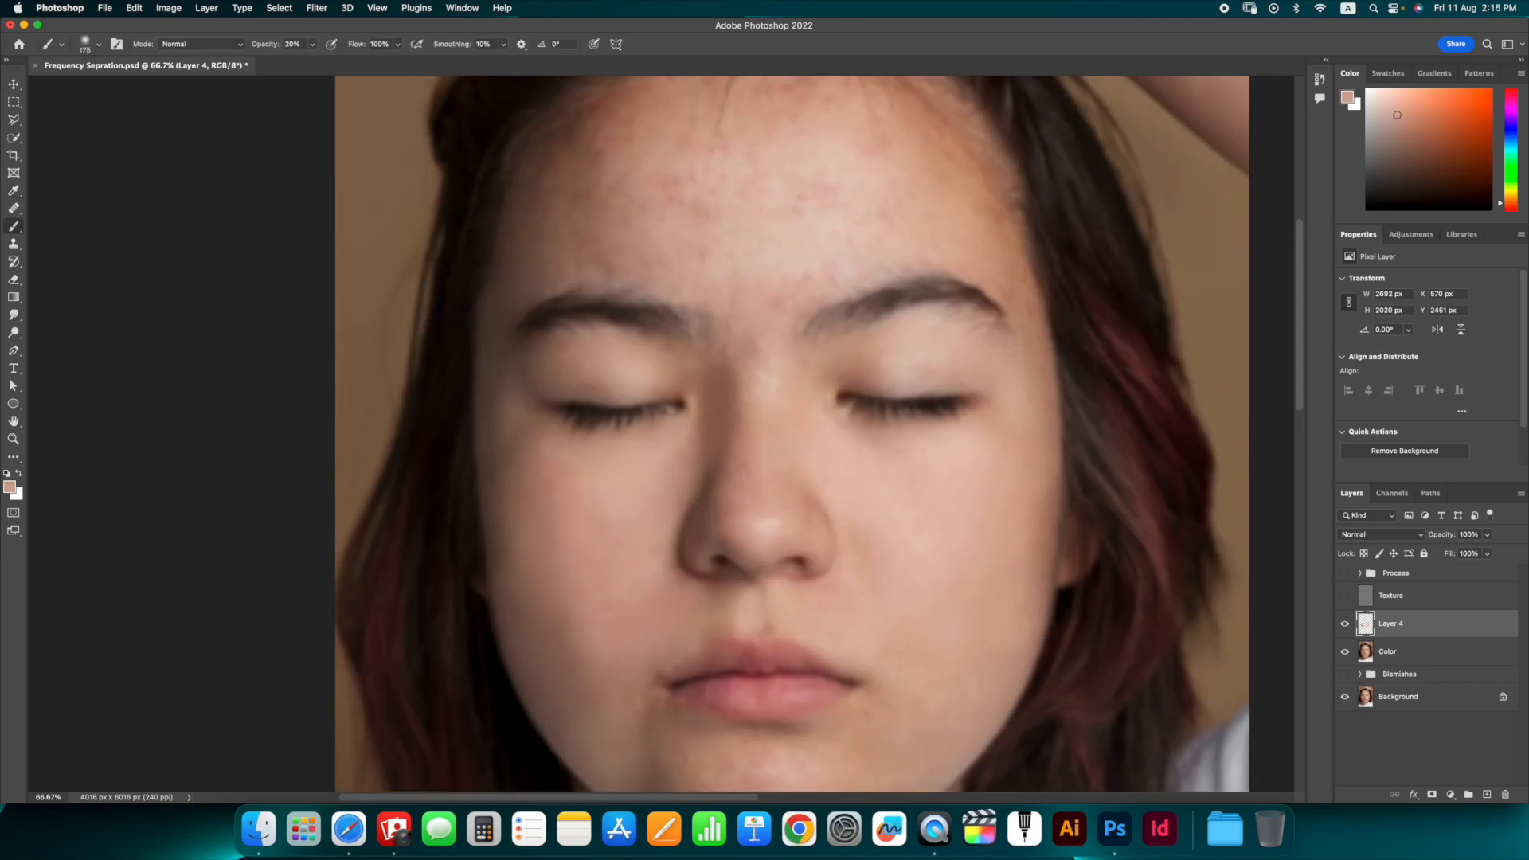
pyautogui.keyDown('alt'); pyautogui.click(763, 375); pyautogui.keyUp('alt')
pyautogui.moveTo(753, 322); pyautogui.dragTo(748, 383)
# - Enlarge the brush and paint sampled skin tones from between the eyebrows up across the forehead
pyautogui.scroll(5, 765, 382)
pyautogui.keyDown('alt'); pyautogui.click(771, 398); pyautogui.keyUp('alt')
pyautogui.press(']')
pyautogui.press(']')
pyautogui.press(']')
pyautogui.moveTo(763, 461); pyautogui.dragTo(799, 374)
pyautogui.keyDown('alt'); pyautogui.click(794, 318); pyautogui.keyUp('alt')
pyautogui.moveTo(800, 251)
pyautogui.mouseDown()
pyautogui.moveTo(792, 303)
pyautogui.moveTo(638, 273)
pyautogui.mouseUp()
# - Resample skin tones repeatedly and paint over the remaining red blotches on the forehead
pyautogui.keyDown('alt'); pyautogui.click(701, 335); pyautogui.keyUp('alt')
pyautogui.moveTo(665, 334); pyautogui.dragTo(685, 378)
pyautogui.keyDown('alt'); pyautogui.click(569, 331); pyautogui.keyUp('alt')
pyautogui.moveTo(576, 326); pyautogui.dragTo(578, 382)
pyautogui.moveTo(629, 319)
pyautogui.mouseDown()
pyautogui.moveTo(625, 382)
pyautogui.moveTo(553, 410)
pyautogui.moveTo(536, 397)
pyautogui.moveTo(605, 440)
pyautogui.mouseUp()
pyautogui.keyDown('alt'); pyautogui.click(549, 362); pyautogui.keyUp('alt')
pyautogui.keyDown('alt'); pyautogui.click(538, 382); pyautogui.keyUp('alt')
pyautogui.keyDown('alt'); pyautogui.click(613, 414); pyautogui.keyUp('alt')
pyautogui.keyDown('alt'); pyautogui.click(729, 406); pyautogui.keyUp('alt')
pyautogui.moveTo(723, 450)
pyautogui.mouseDown()
pyautogui.moveTo(734, 429)
pyautogui.moveTo(706, 490)
pyautogui.mouseUp()
# - Sample skin tones on the lower face and paint over the uneven patches around the mouth and chin
pyautogui.moveTo(760, 681)
pyautogui.mouseDown()
pyautogui.moveTo(688, 323)
pyautogui.moveTo(725, 196)
pyautogui.mouseUp()
pyautogui.keyDown('alt'); pyautogui.click(685, 474); pyautogui.keyUp('alt')
pyautogui.moveTo(649, 488); pyautogui.dragTo(689, 500)
pyautogui.moveTo(677, 446)
pyautogui.mouseDown()
pyautogui.moveTo(701, 509)
pyautogui.moveTo(753, 514)
pyautogui.moveTo(705, 514)
pyautogui.moveTo(718, 537)
pyautogui.moveTo(625, 590)
pyautogui.mouseUp()
pyautogui.keyDown('alt'); pyautogui.click(709, 482); pyautogui.keyUp('alt')
pyautogui.keyDown('alt'); pyautogui.click(701, 529); pyautogui.keyUp('alt')
pyautogui.keyDown('alt'); pyautogui.click(665, 573); pyautogui.keyUp('alt')
pyautogui.keyDown('alt'); pyautogui.click(593, 550); pyautogui.keyUp('alt')
pyautogui.moveTo(617, 529); pyautogui.dragTo(628, 591)
# - Enlarge the brush and smooth the color transitions over the lower cheeks and jaw
pyautogui.press(']')
pyautogui.press(']')
pyautogui.moveTo(701, 494); pyautogui.dragTo(708, 564)
pyautogui.moveTo(621, 550); pyautogui.dragTo(628, 588)
pyautogui.moveTo(893, 618)
pyautogui.mouseDown()
pyautogui.moveTo(870, 689)
pyautogui.moveTo(893, 653)
pyautogui.moveTo(894, 751)
pyautogui.moveTo(875, 641)
pyautogui.mouseUp()
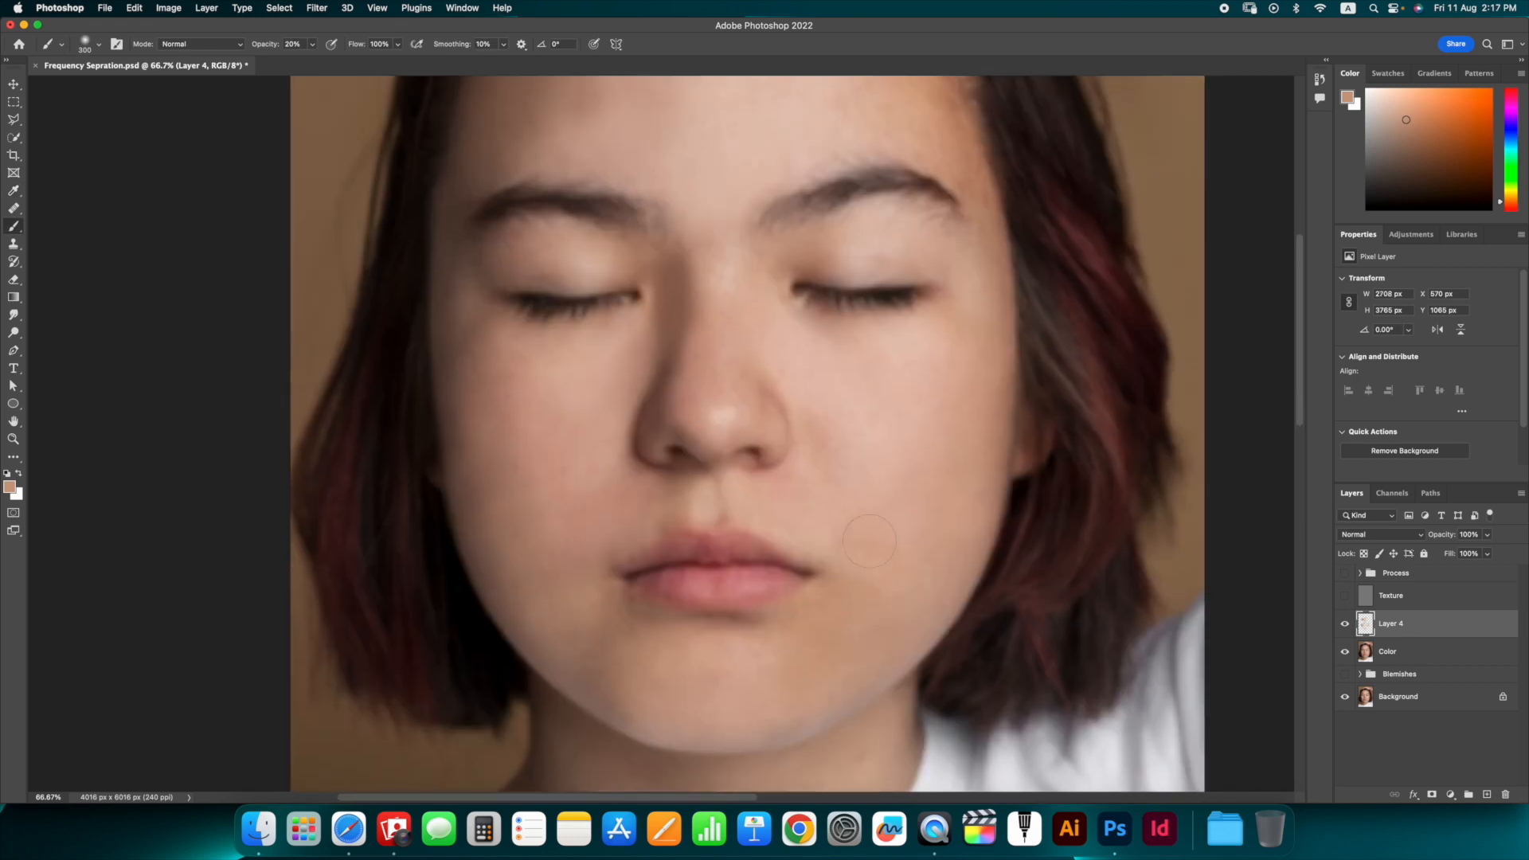
# - Blend sampled tones down the outer side of the face with a larger brush, then reduce the brush to 250 px
pyautogui.moveTo(820, 322); pyautogui.dragTo(875, 638)
pyautogui.press(']')
pyautogui.press(']')
pyautogui.keyDown('alt'); pyautogui.click(864, 355); pyautogui.keyUp('alt')
pyautogui.moveTo(880, 335)
pyautogui.mouseDown()
pyautogui.moveTo(896, 355)
pyautogui.moveTo(804, 336)
pyautogui.moveTo(824, 347)
pyautogui.moveTo(848, 298)
pyautogui.moveTo(882, 339)
pyautogui.moveTo(920, 487)
pyautogui.mouseUp()
pyautogui.keyDown('alt'); pyautogui.click(801, 318); pyautogui.keyUp('alt')
pyautogui.keyDown('alt'); pyautogui.click(864, 339); pyautogui.keyUp('alt')
pyautogui.keyDown('alt'); pyautogui.click(852, 295); pyautogui.keyUp('alt')
pyautogui.press('[')
pyautogui.press('[')
pyautogui.press('[')
# - Turn the Texture layer's visibility back on above the painted layer
pyautogui.click(1344, 596)
pyautogui.press('super+minus')
pyautogui.press('super+minus')
pyautogui.press('super+equal')
pyautogui.press('super+equal')
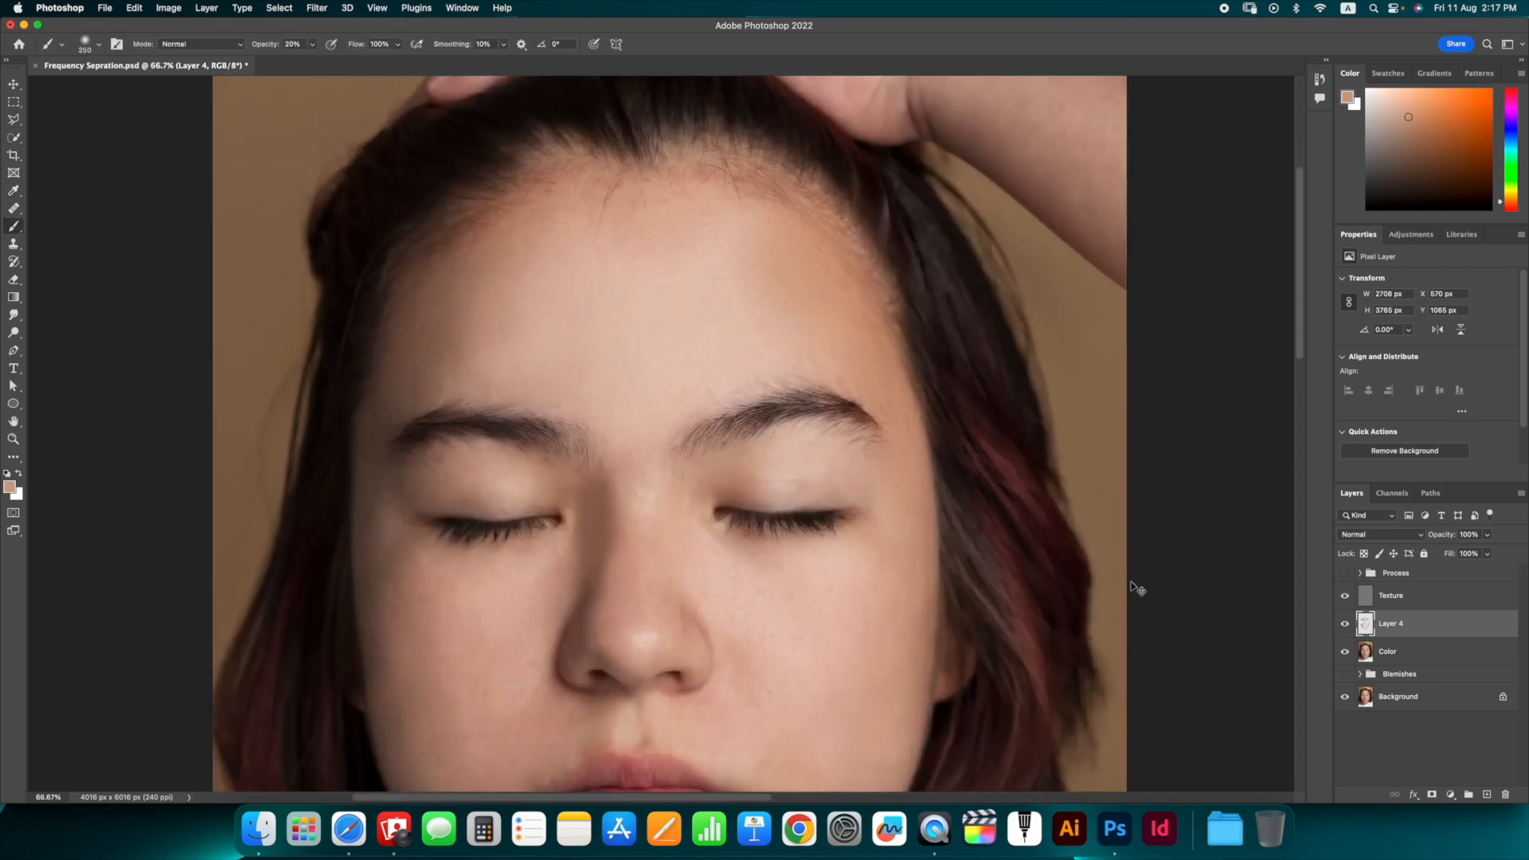
# - Examine the retouched skin around the nose and eyes, comparing it with the Texture layer hidden and shown
pyautogui.scroll(-5, 618, 348)
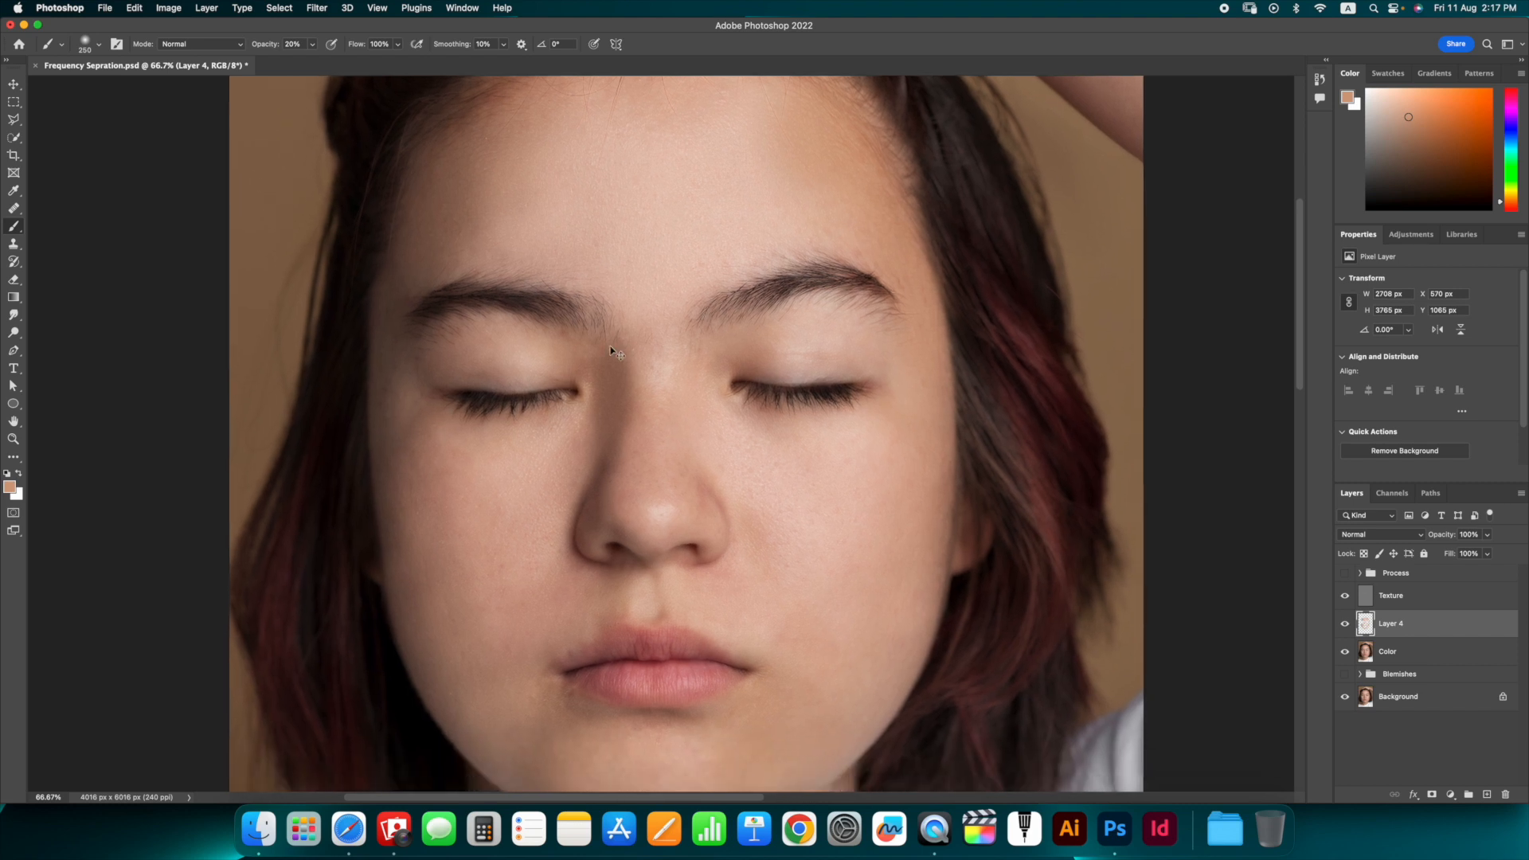
pyautogui.press('super+equal')
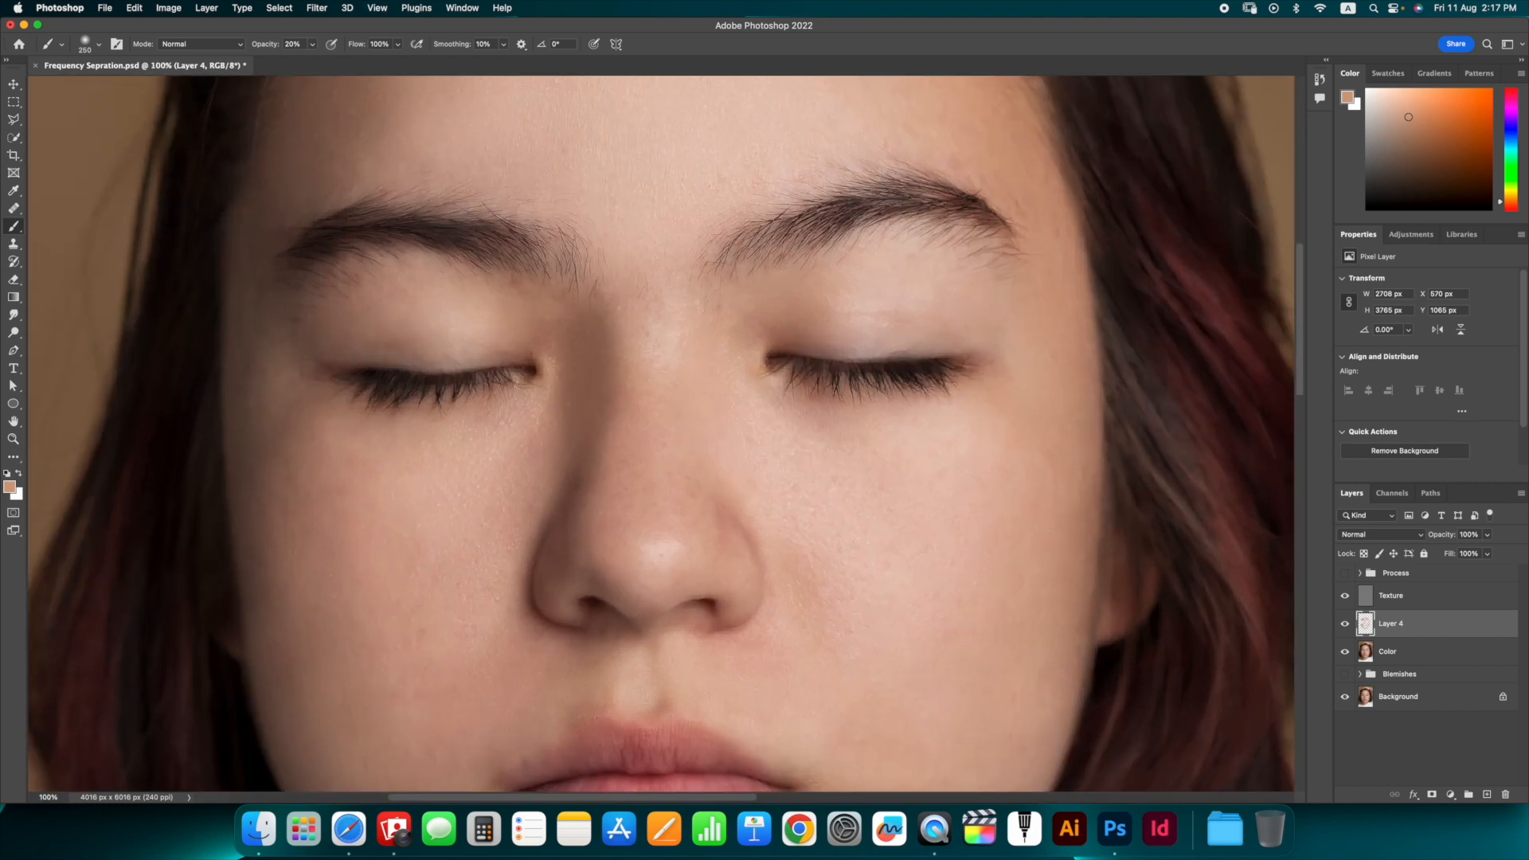
pyautogui.click(1345, 596)
pyautogui.click(1346, 596)
pyautogui.press('super+equal')
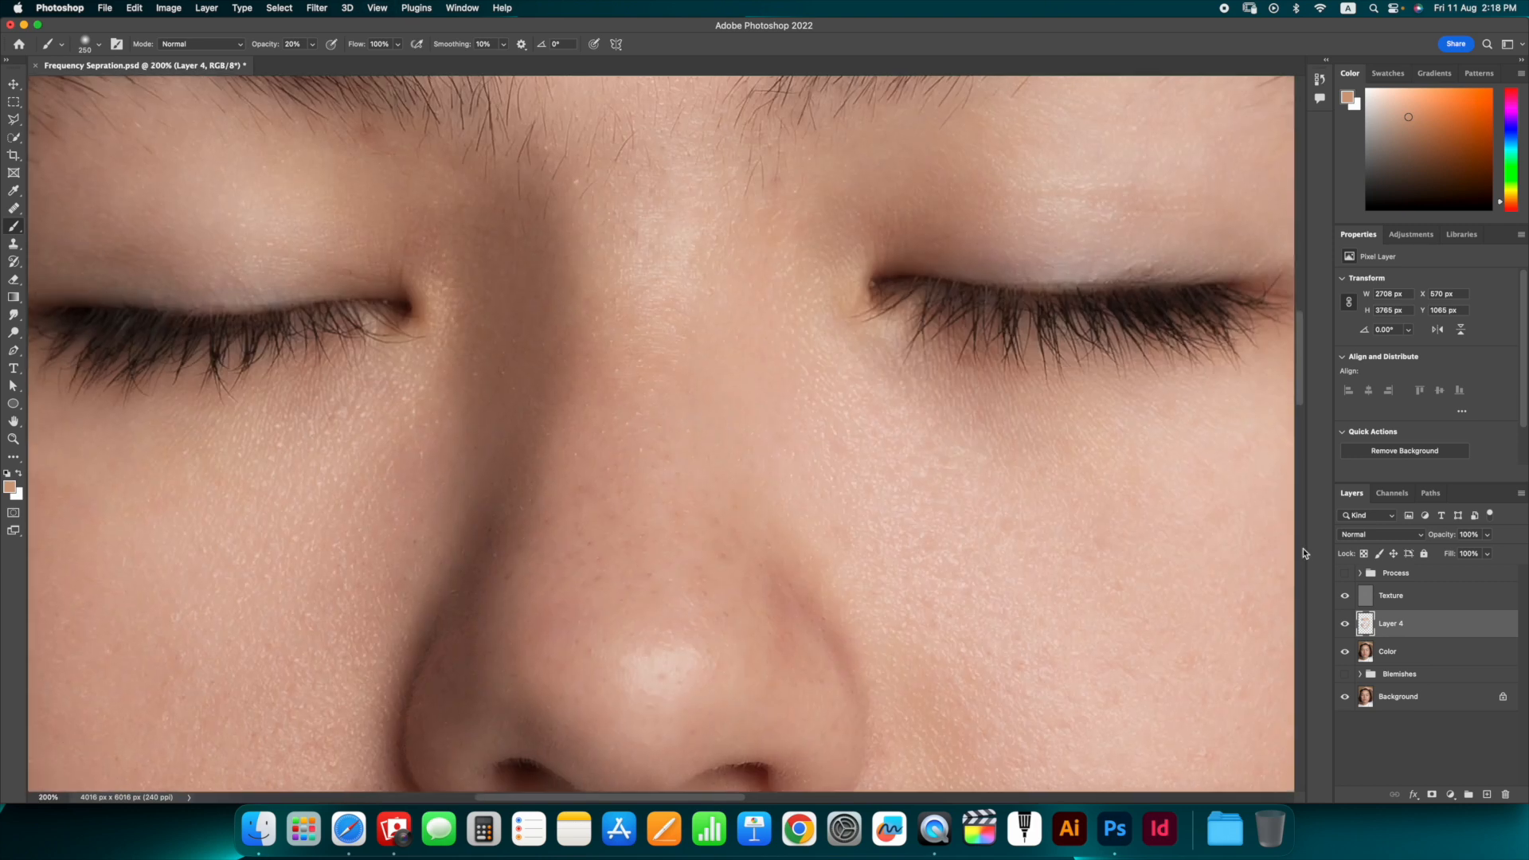
pyautogui.press('super+minus')
pyautogui.press('super+minus')
pyautogui.press('super+minus')
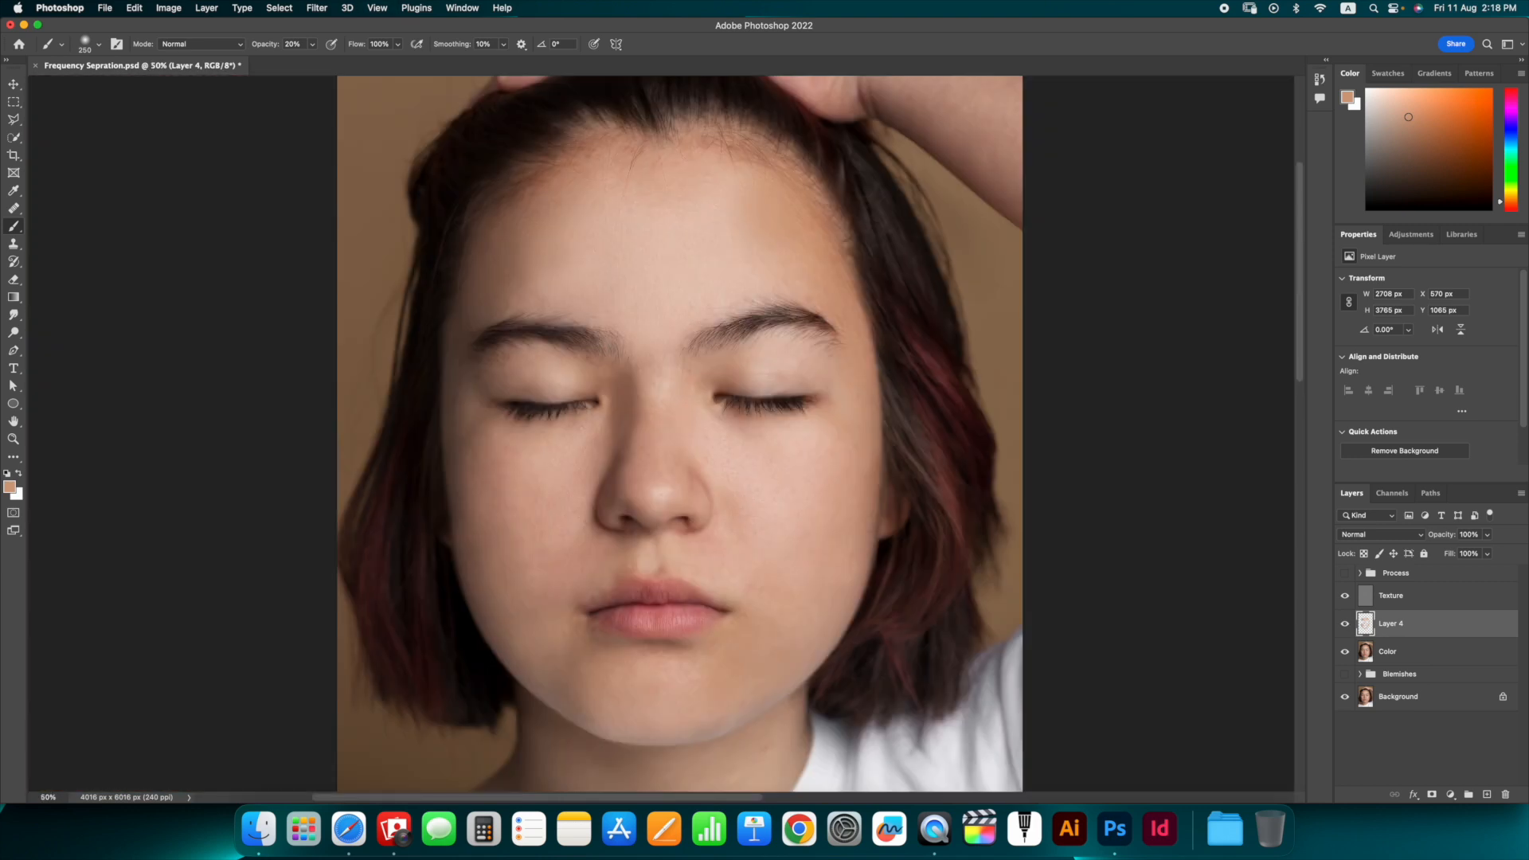
# - Lower the opacity of the painted Layer 4 to 70%
pyautogui.click(1487, 535)
pyautogui.moveTo(1491, 551); pyautogui.dragTo(1468, 552)
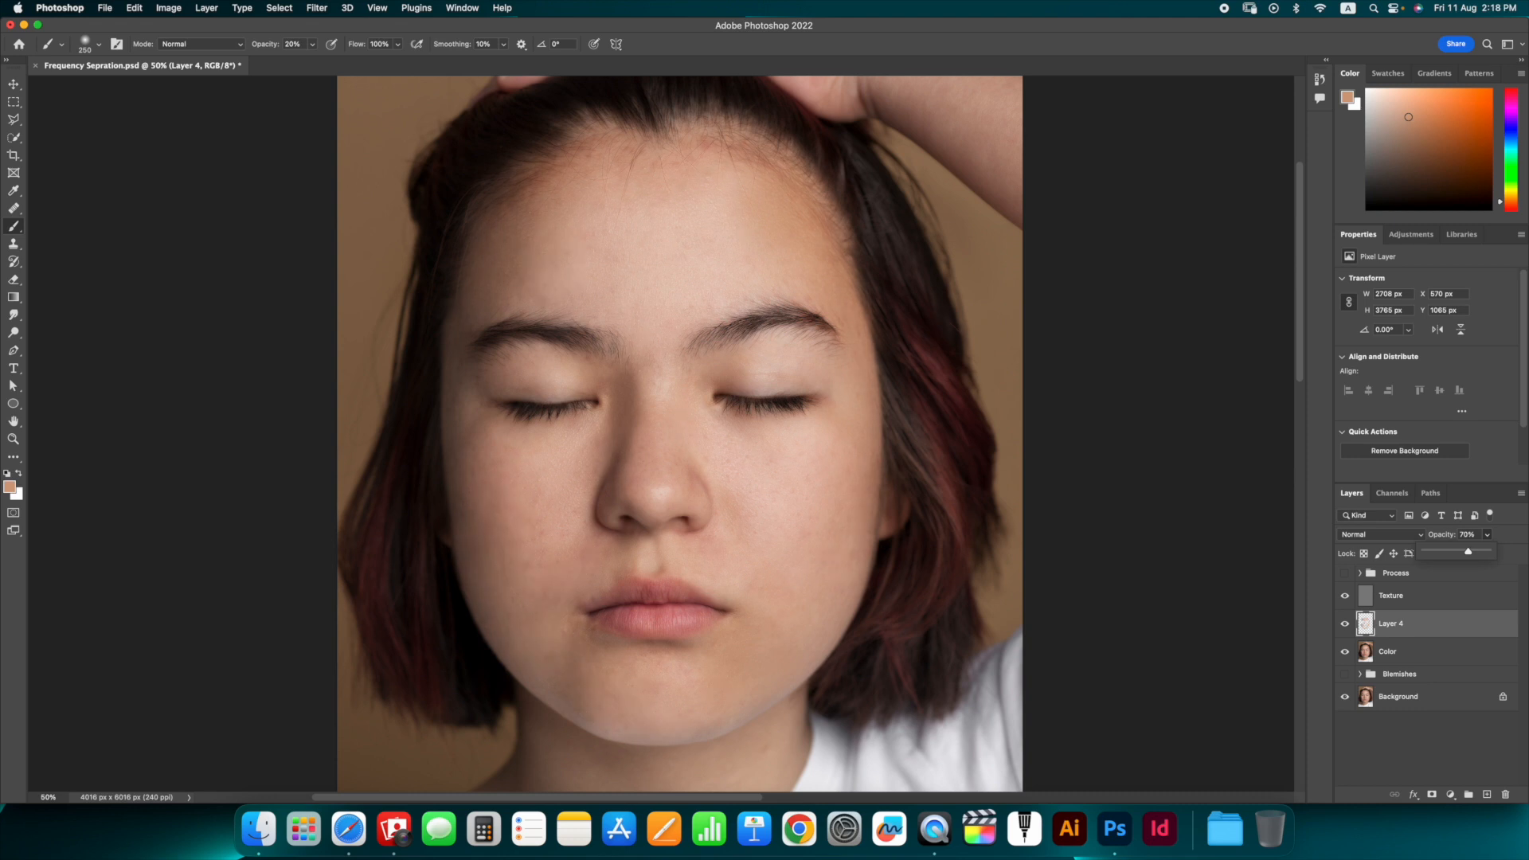
pyautogui.click(1345, 623)
pyautogui.press('super+minus')
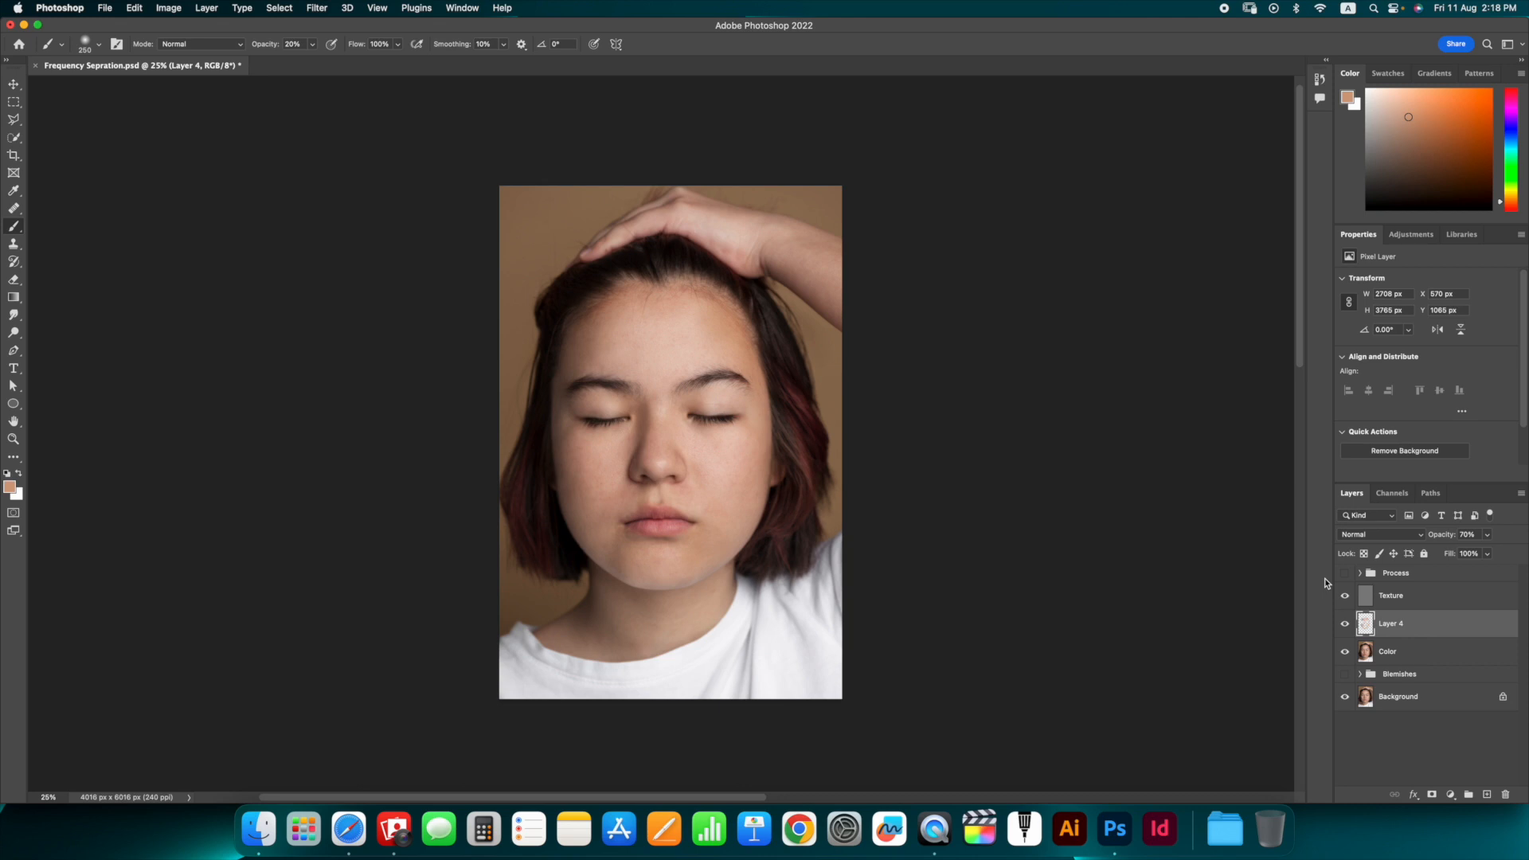
# - Compare the whole portrait with the painted Layer 4 hidden and shown
pyautogui.click(1346, 625)
pyautogui.click(1346, 624)
pyautogui.click(1345, 624)
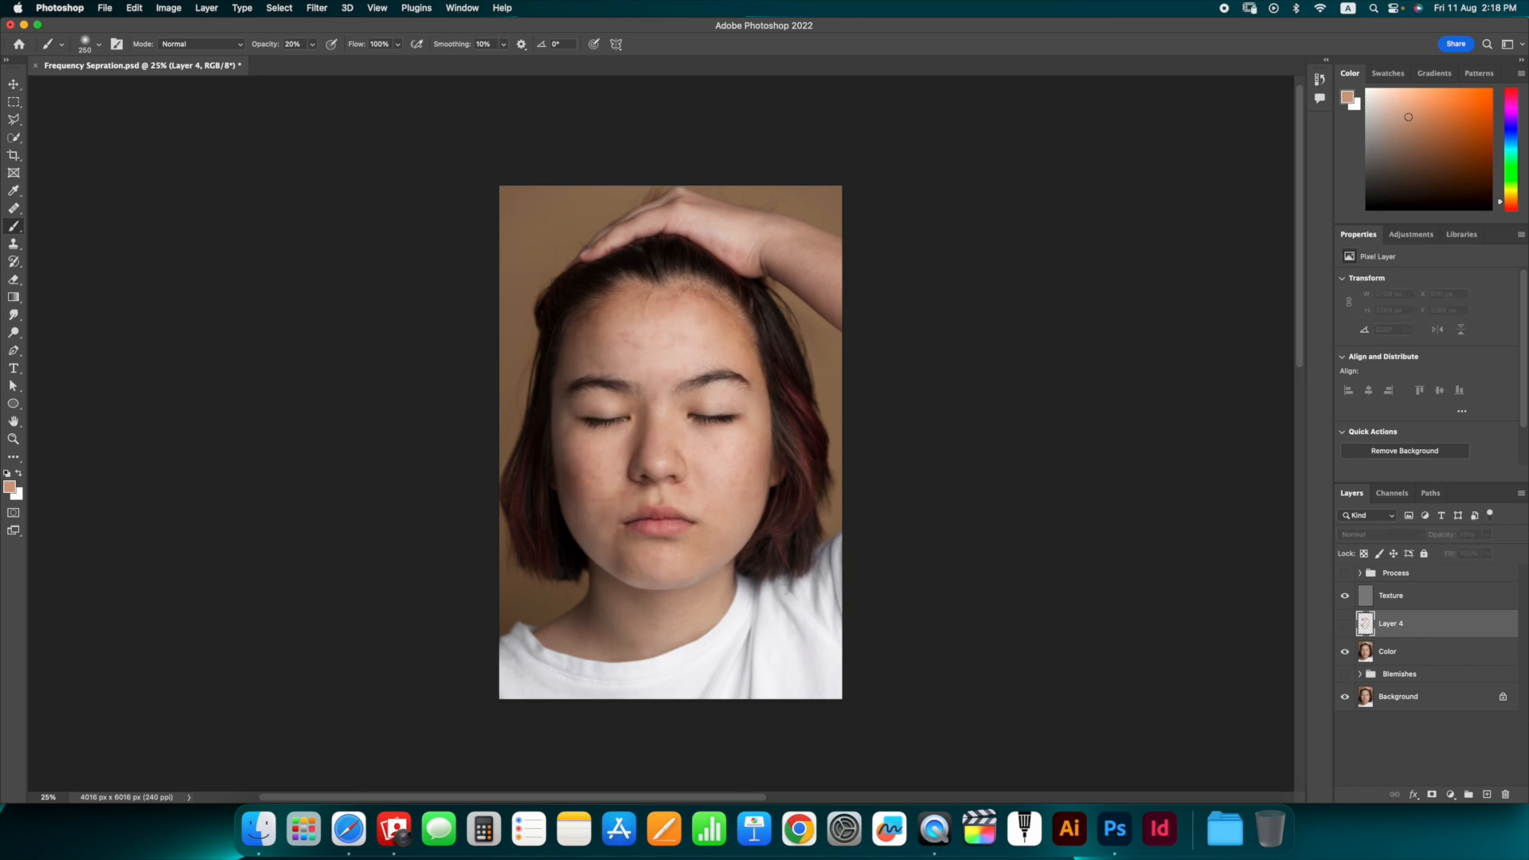
pyautogui.click(1346, 624)
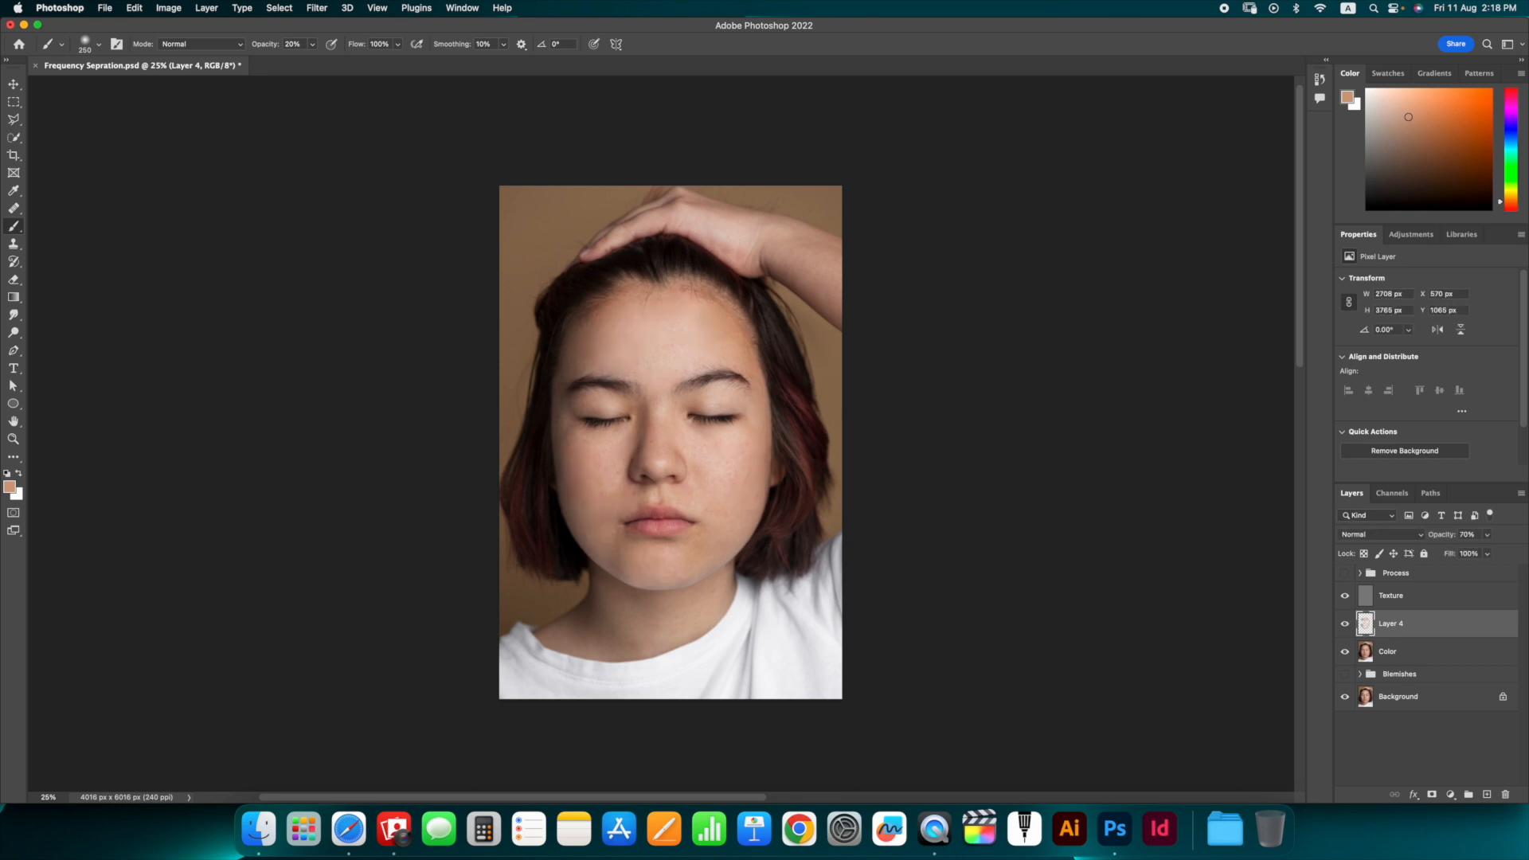
pyautogui.click(1345, 624)
pyautogui.click(1345, 624)
# - Set the opacity of the painted Layer 4 to 60%
pyautogui.click(1487, 534)
pyautogui.moveTo(1487, 551); pyautogui.dragTo(1479, 551)
pyautogui.click(1467, 534)
pyautogui.write('60')
pyautogui.press('Return')
# - Toggle the painted layer's visibility to judge the skin retouch before and after across the full portrait
pyautogui.click(1345, 624)
pyautogui.click(1345, 624)
pyautogui.click(1345, 623)
pyautogui.click(1345, 624)
pyautogui.press('super+minus')
pyautogui.press('super+equal')
pyautogui.press('super+equal')
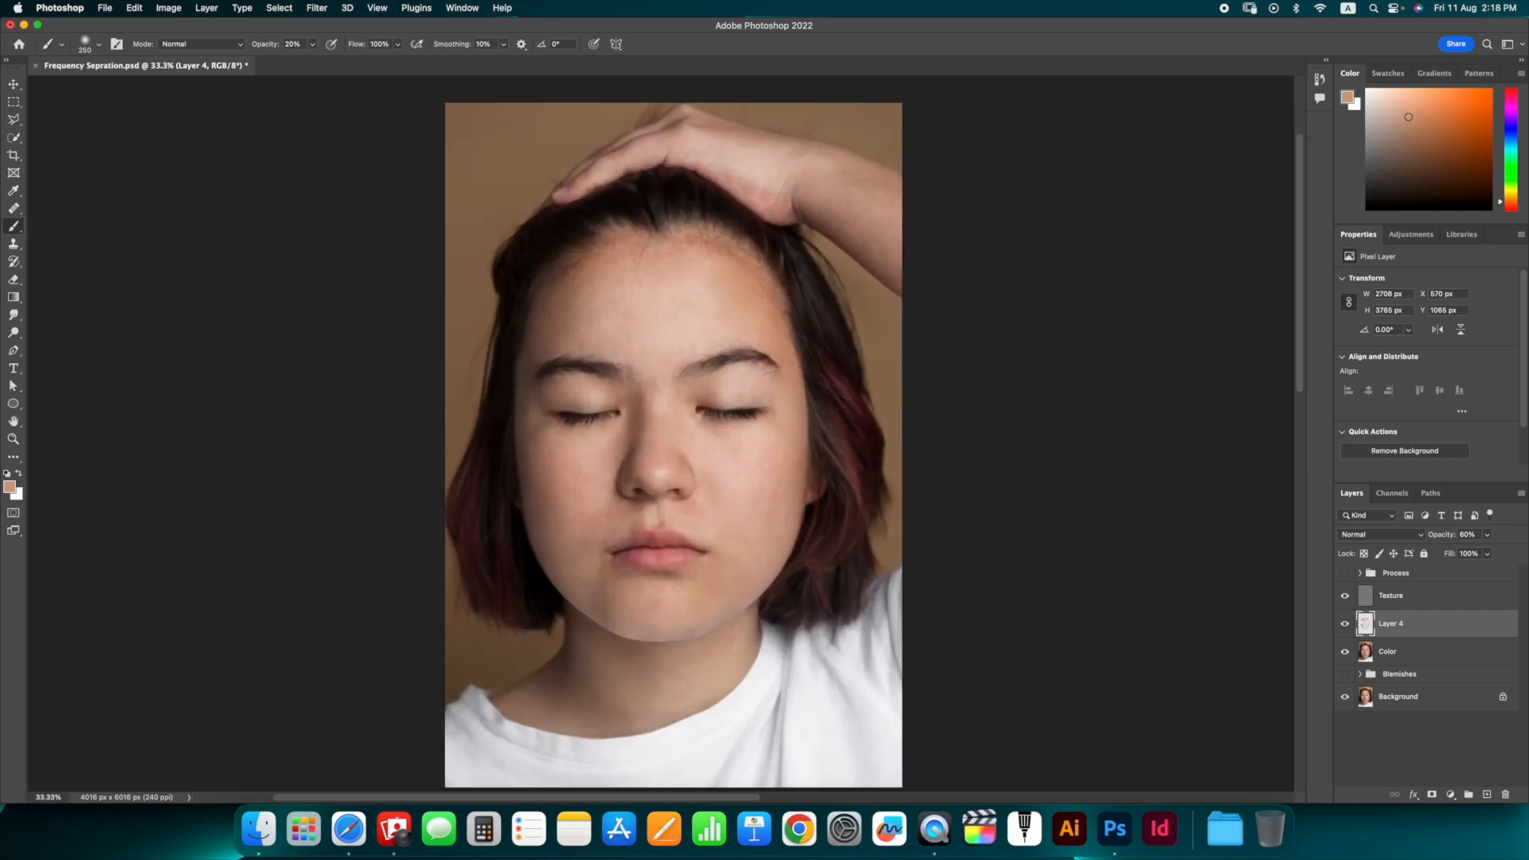